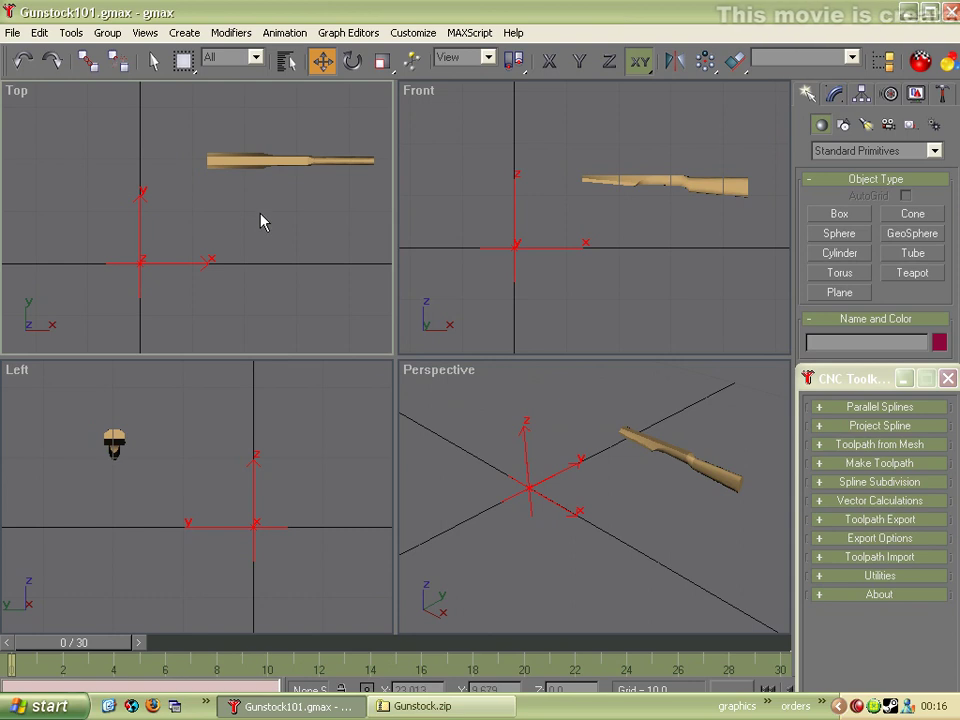
Examine the gunstock model in the four viewports and the gmax files inside Gunstock.zip
middle_drag(260, 222, 221, 242)
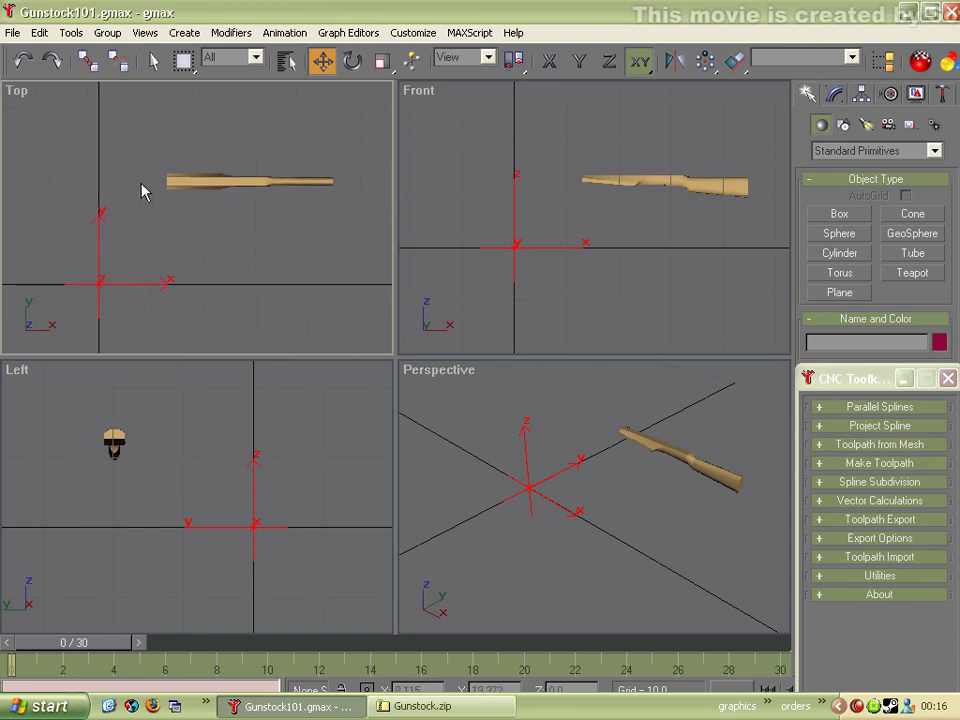
middle_drag(142, 193, 142, 167)
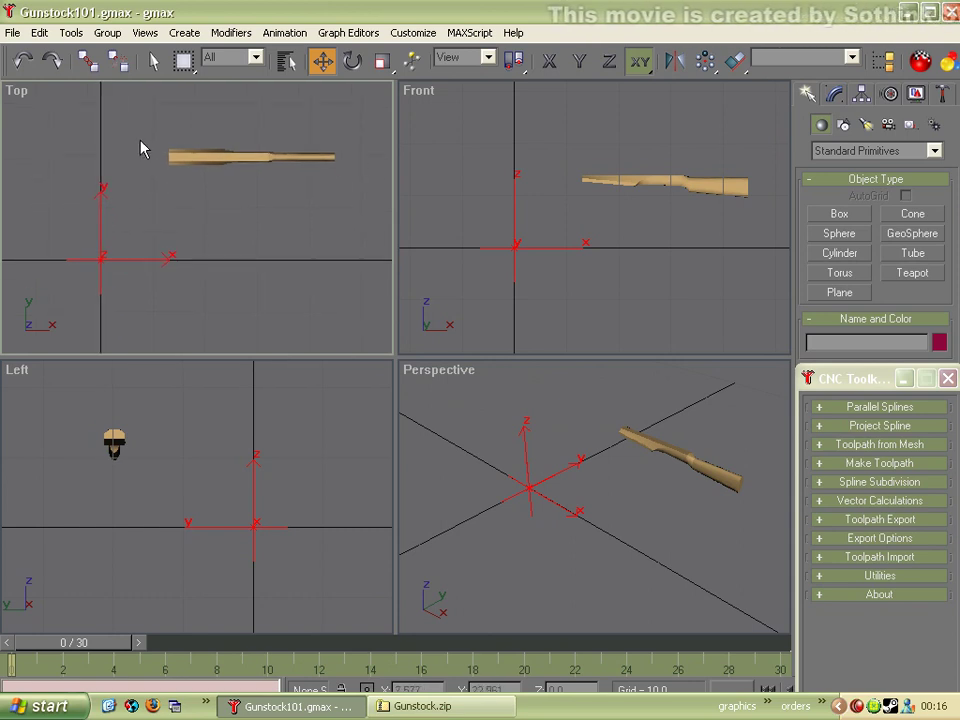
click(440, 706)
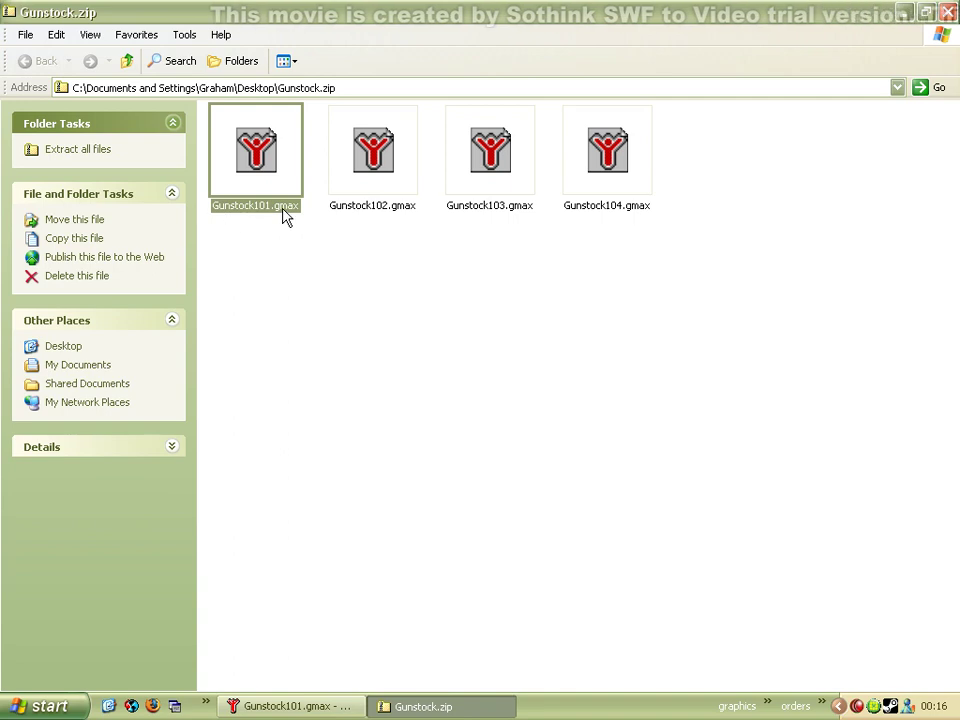
click(905, 14)
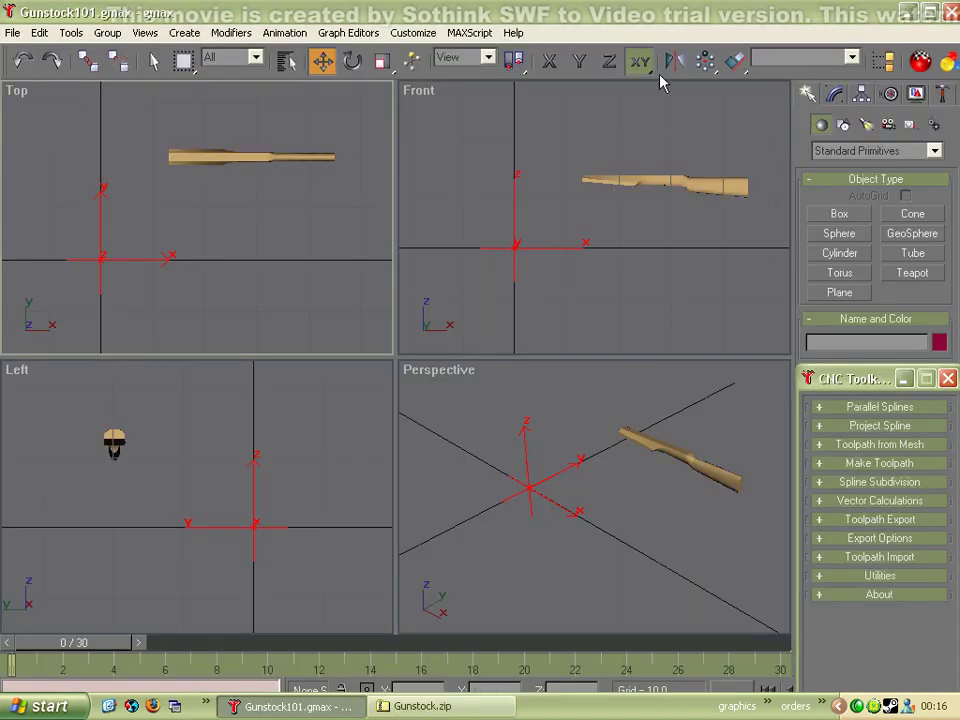
click(269, 226)
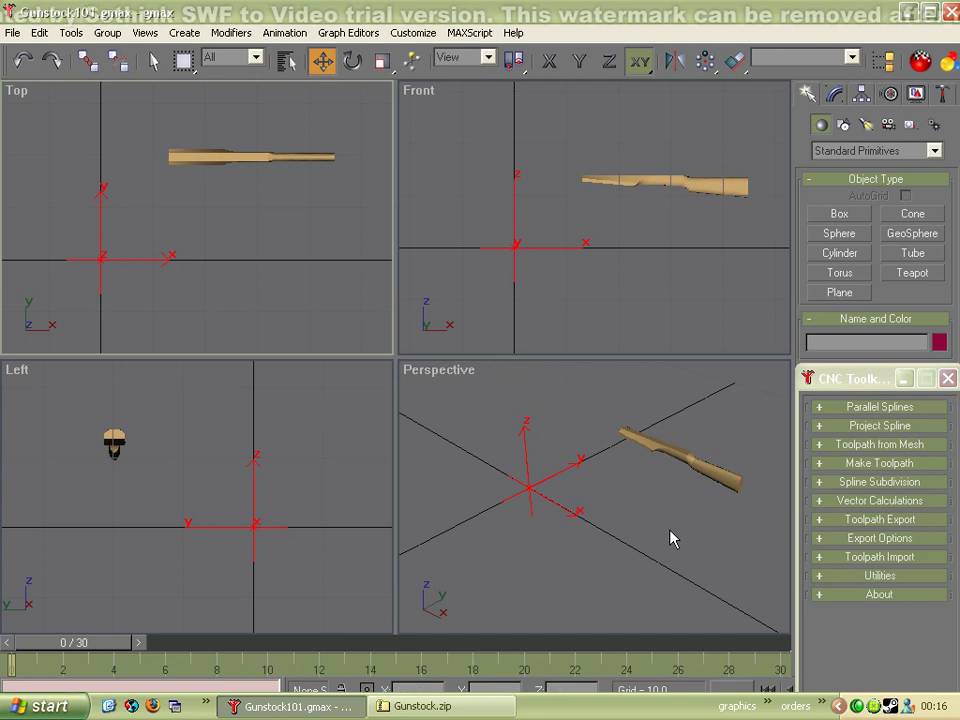
alt+middle_drag(671, 538, 559, 437)
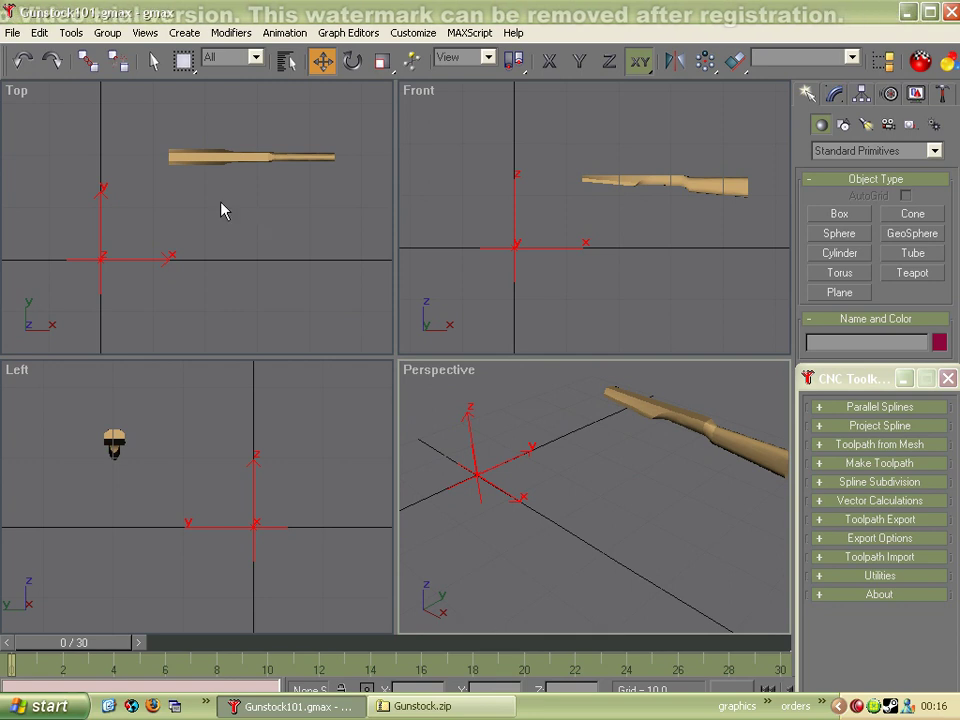
middle_drag(143, 498, 153, 418)
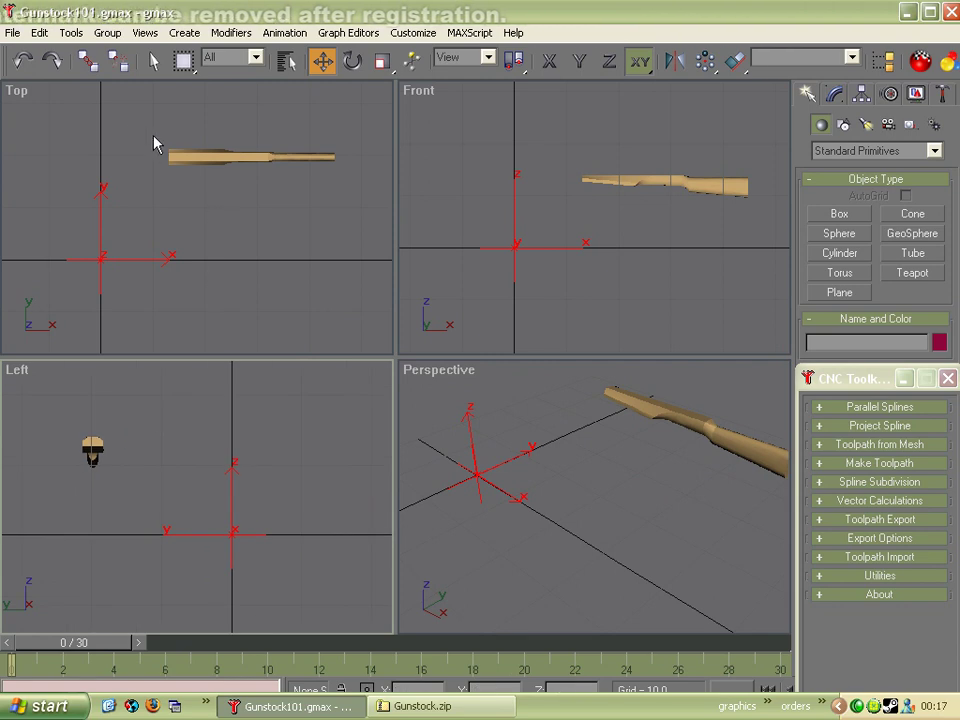
drag(146, 127, 128, 172)
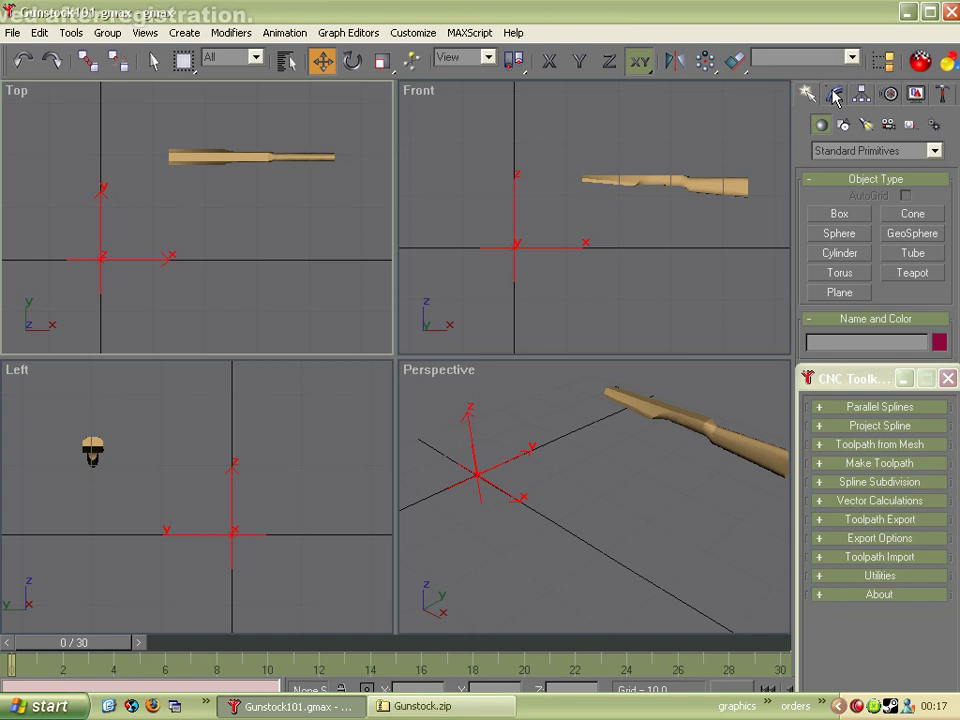
Display the gunstock's pivot point using Affect Pivot Only, with the CNC Toolkit window moved clear of the pivot settings
click(864, 95)
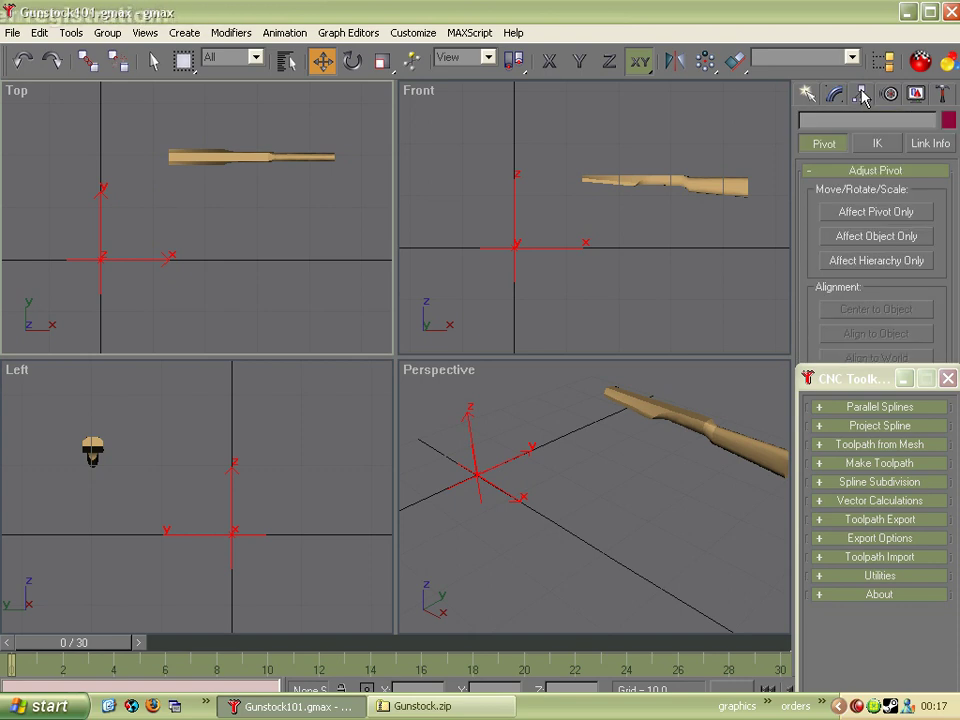
drag(867, 382, 799, 658)
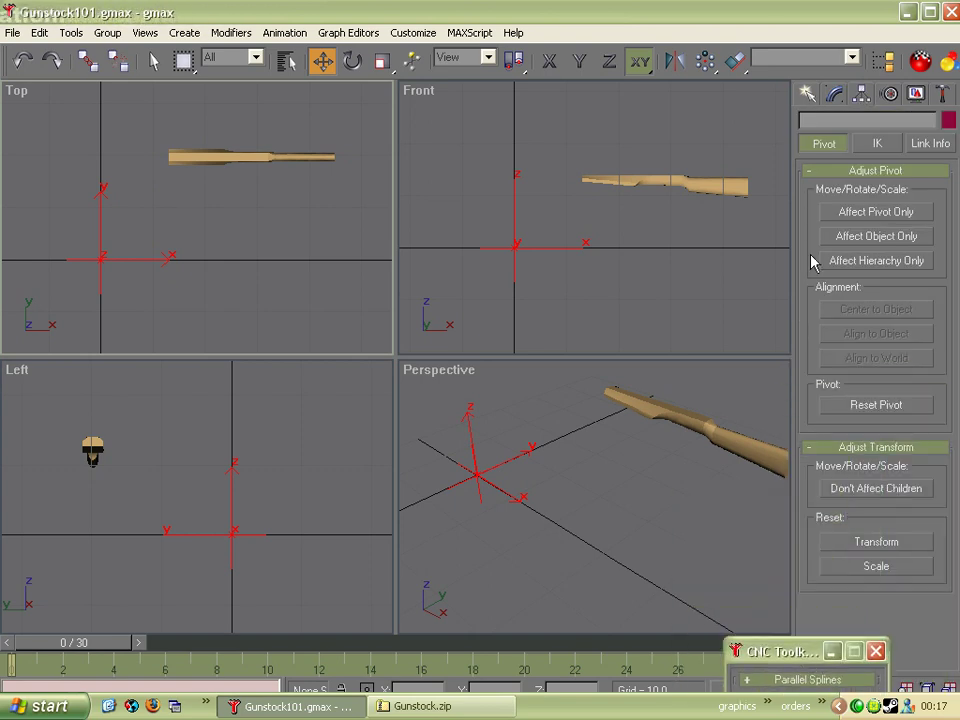
click(866, 214)
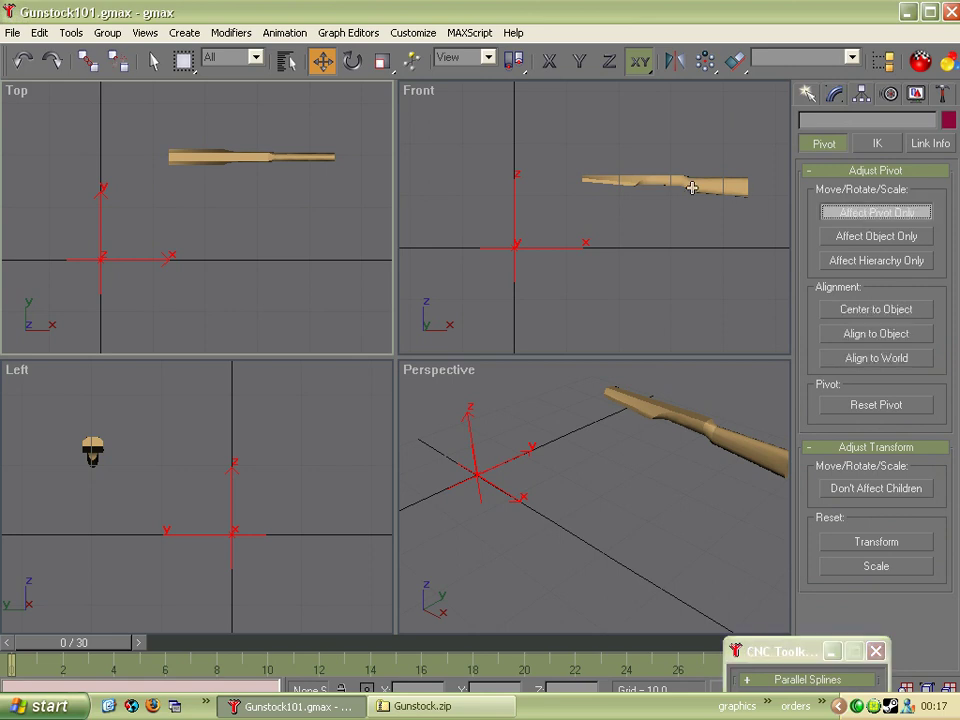
click(692, 186)
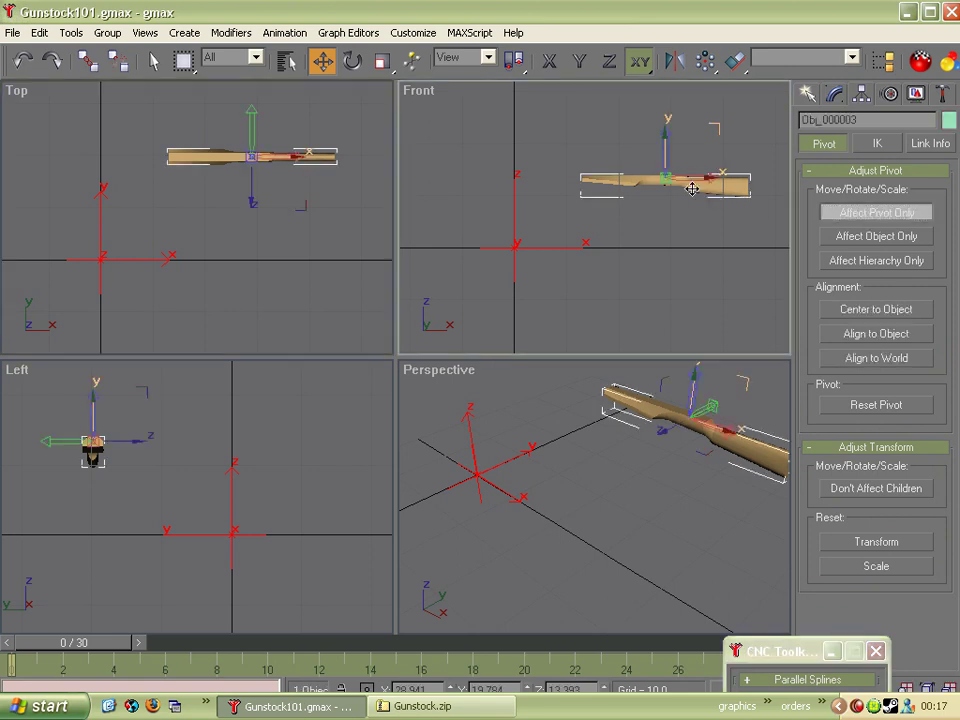
click(853, 340)
click(668, 237)
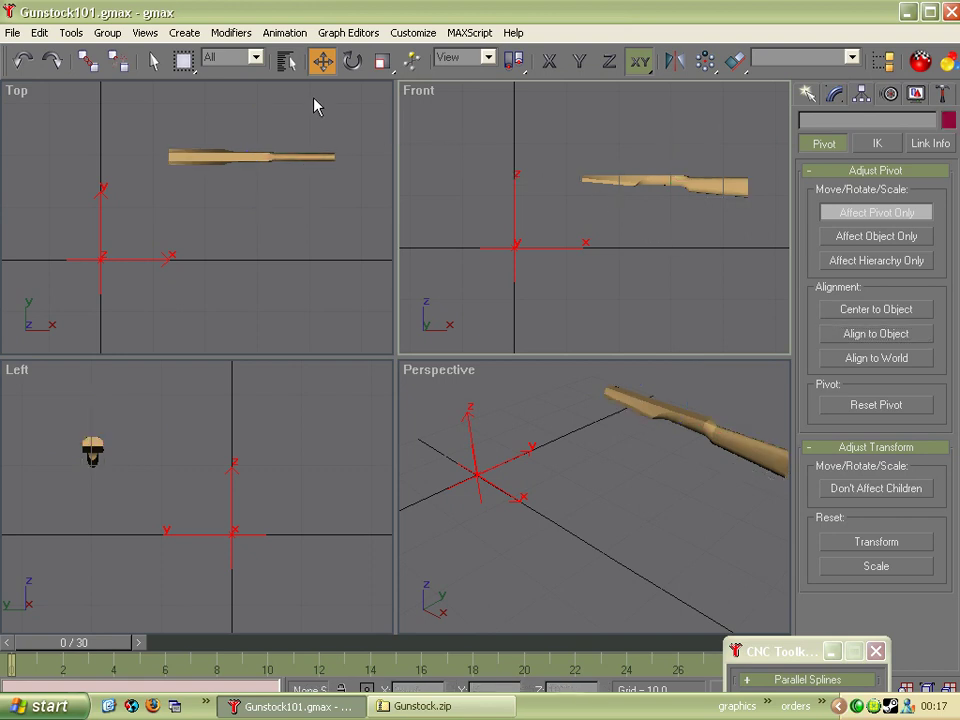
click(889, 214)
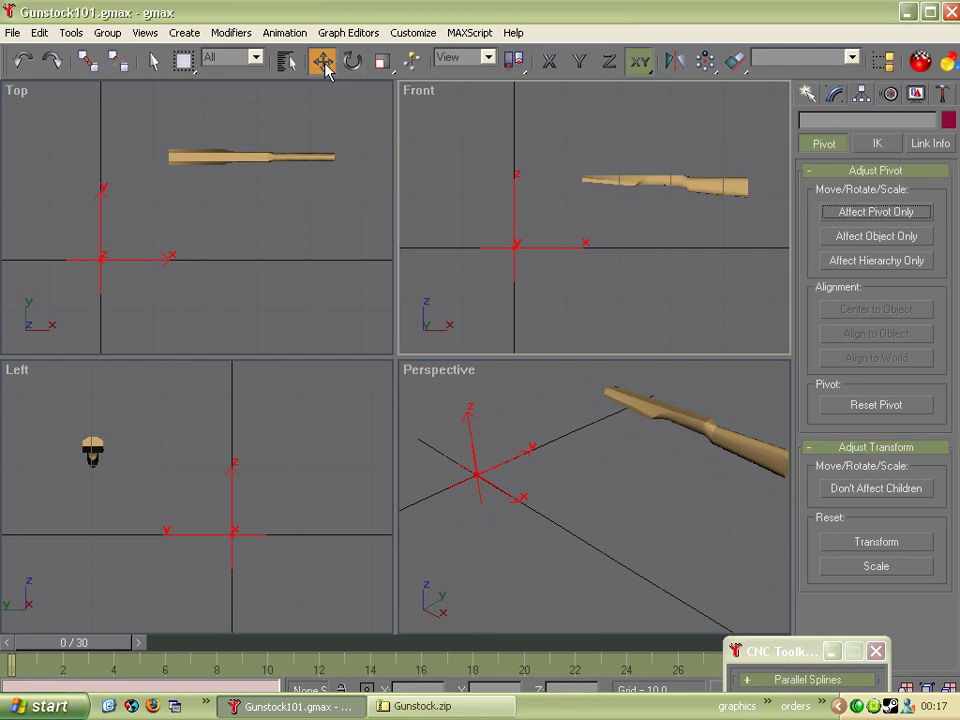
Move the gunstock close to the world origin in the Front view, and set its X and Y positions to 0
click(632, 182)
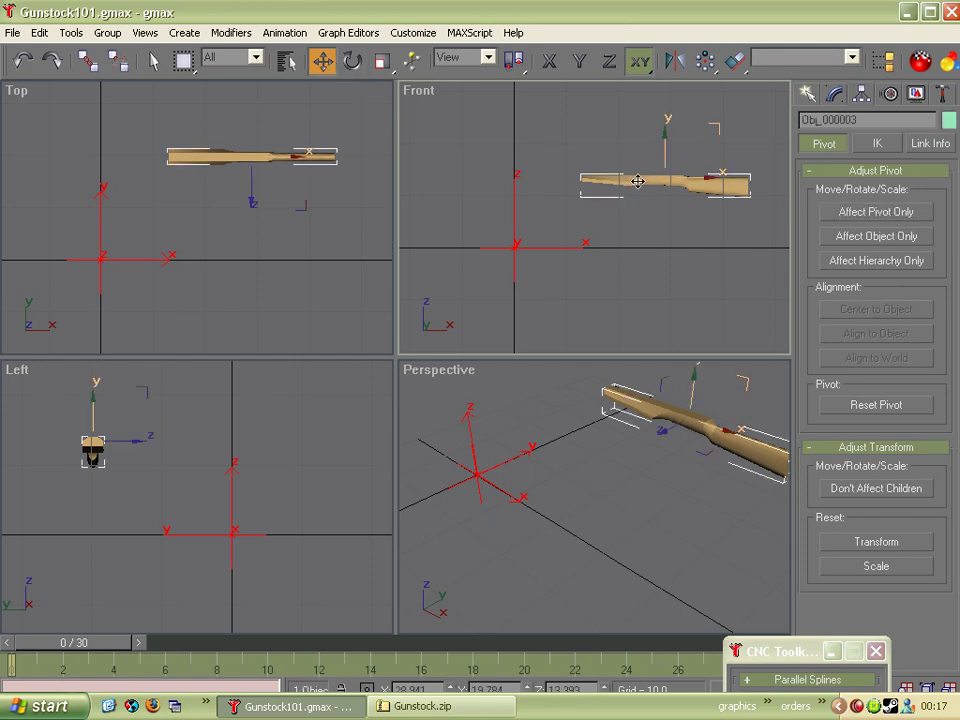
drag(651, 180, 491, 246)
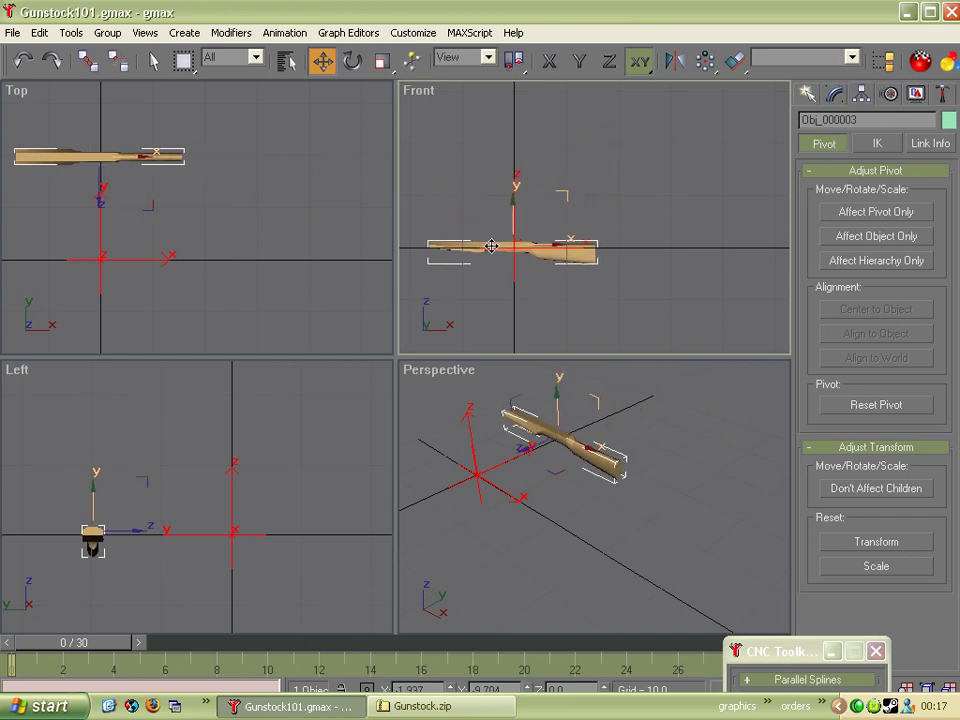
click(931, 13)
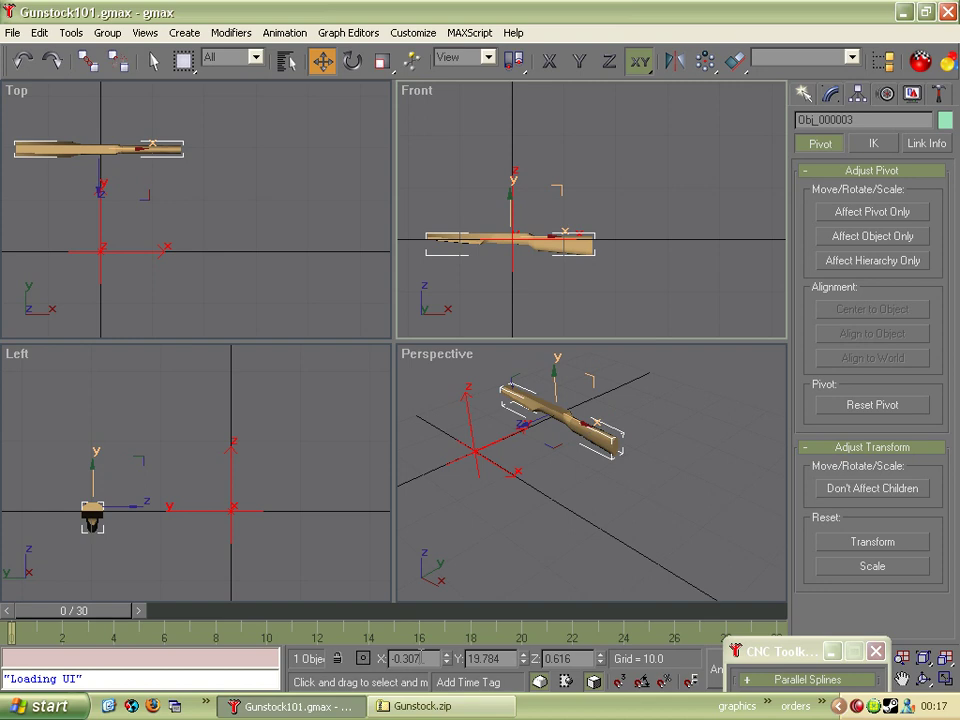
drag(424, 658, 388, 672)
text(0)
key(Tab)
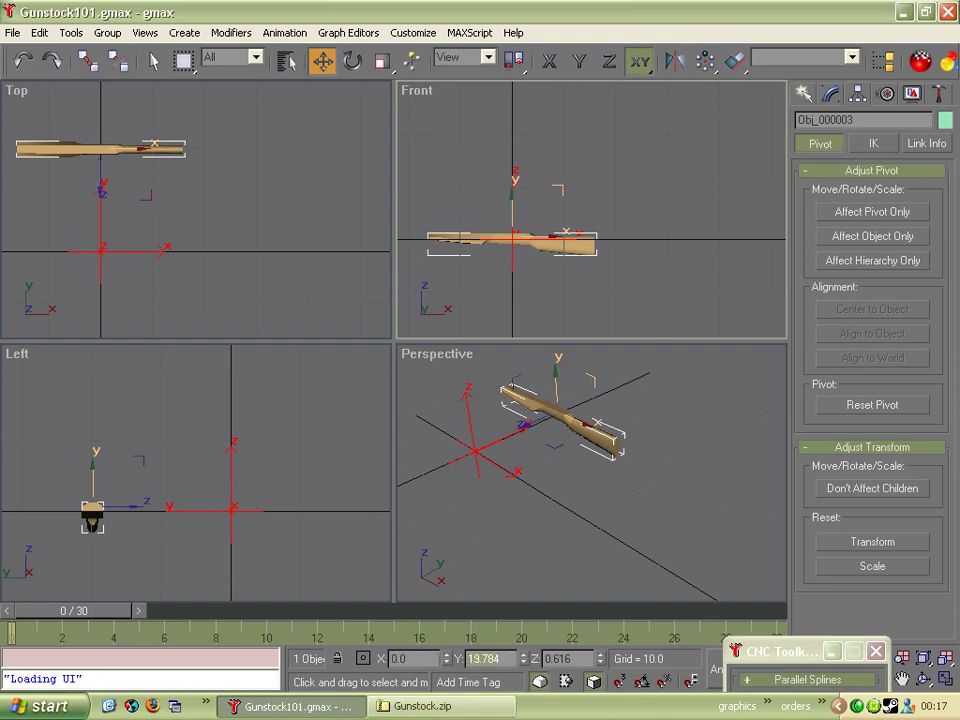
text(0)
key(Return)
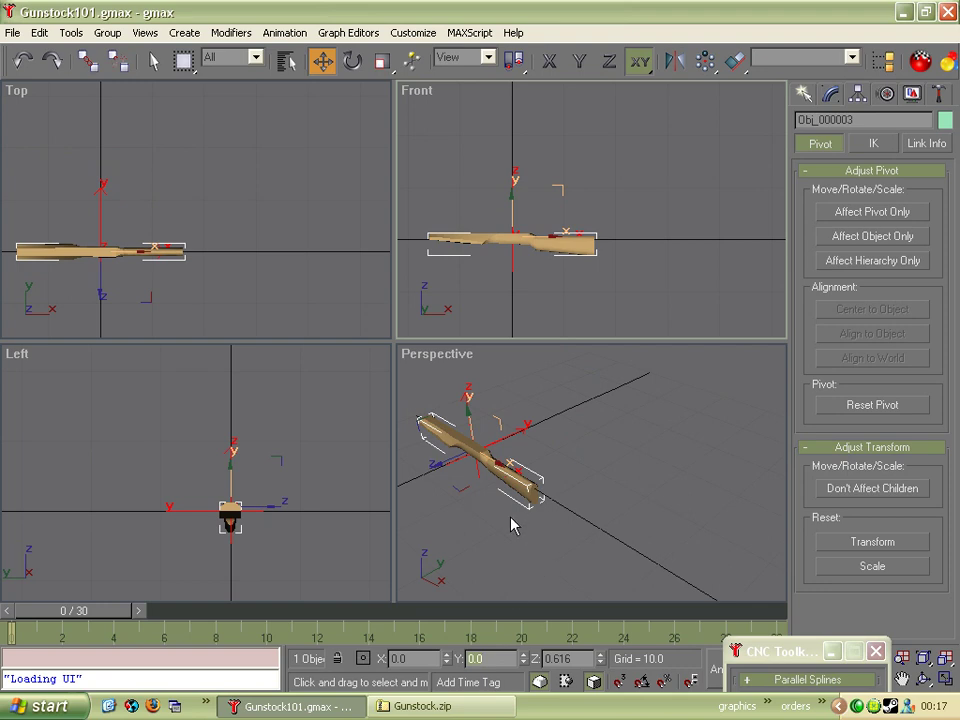
Move the gunstock along X only to about X 16.8, so its thin front end starts at the world origin
middle_drag(476, 300, 534, 274)
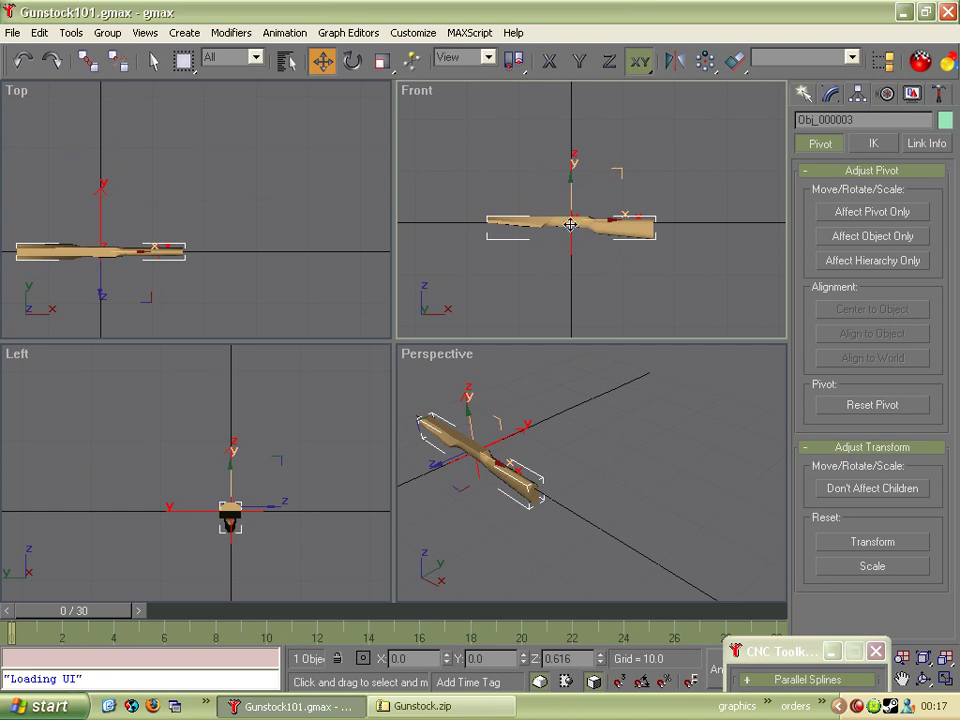
click(551, 290)
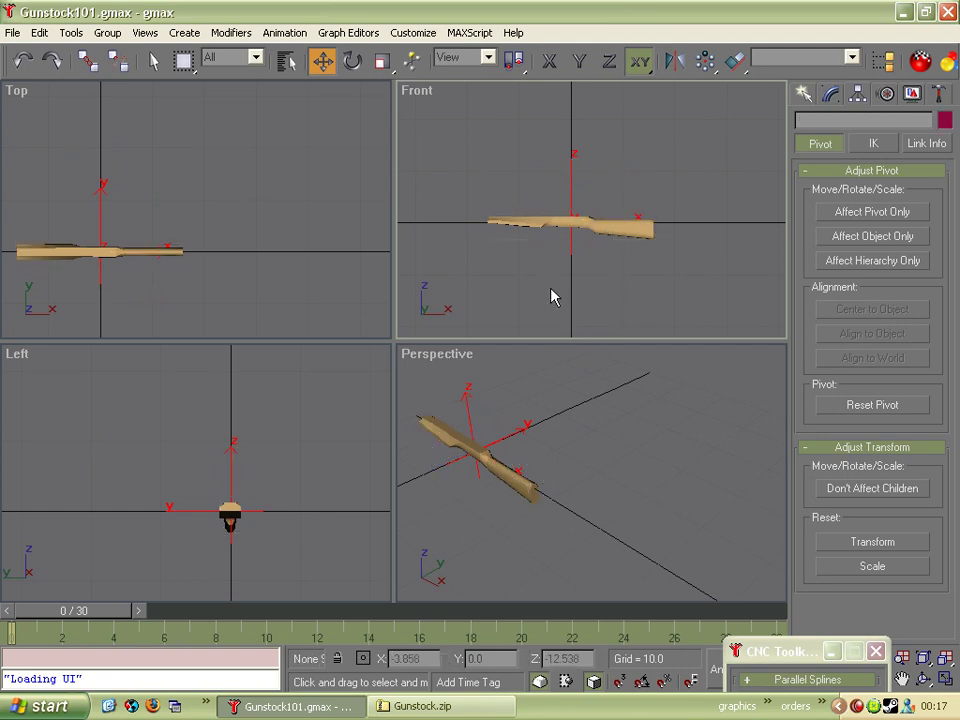
click(531, 222)
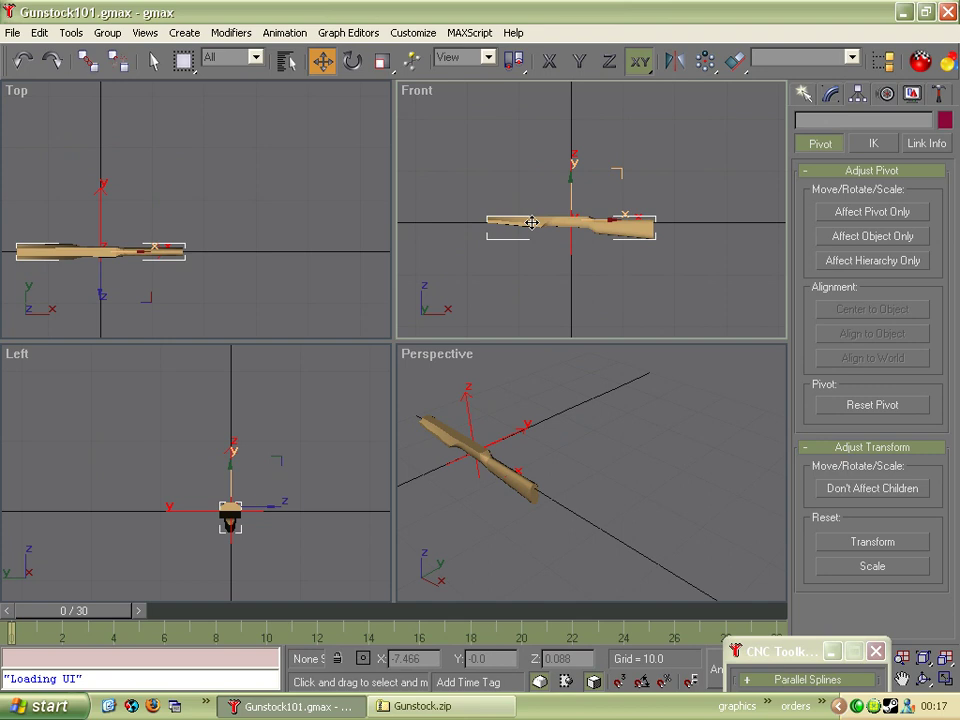
click(549, 61)
drag(557, 214, 645, 219)
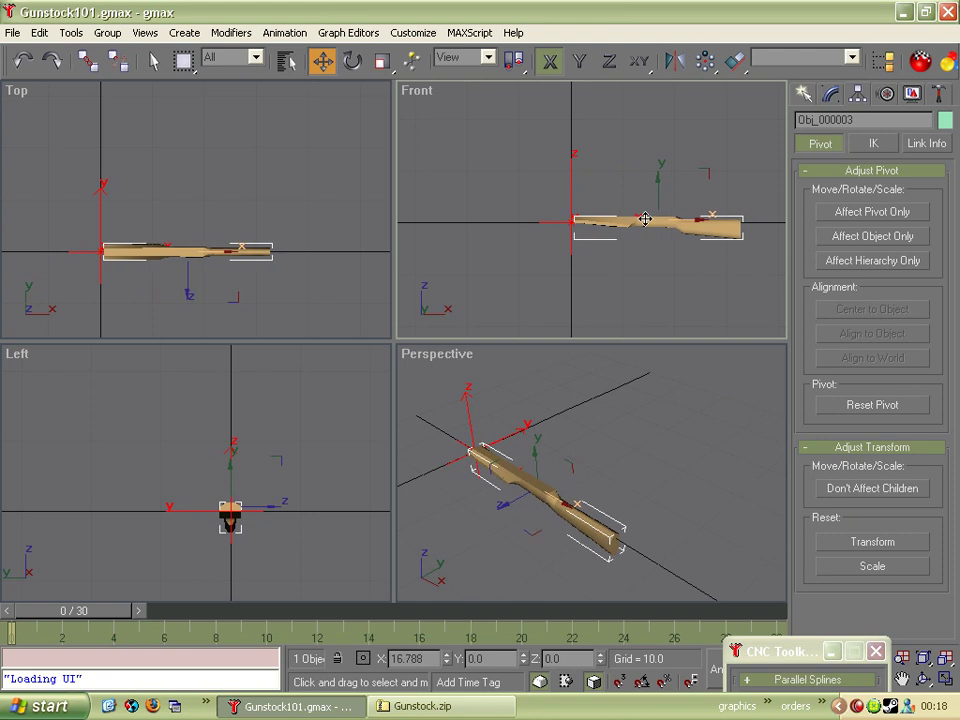
click(651, 294)
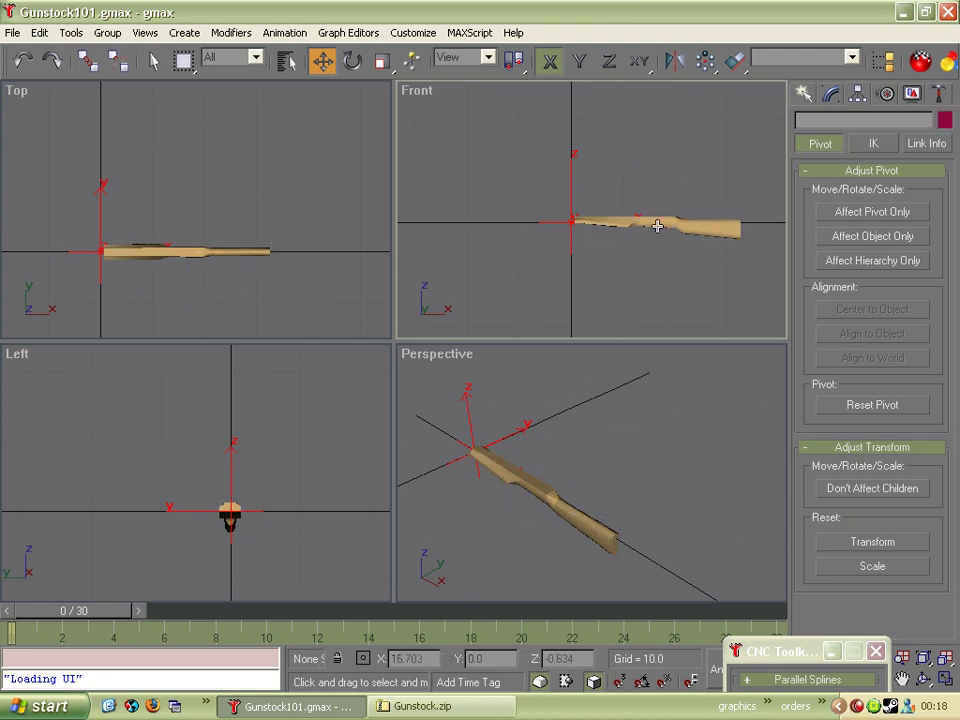
Restrict movement to Y and raise the gunstock slightly in the Front view
scroll(658, 229, up, 2)
middle_drag(655, 283, 606, 285)
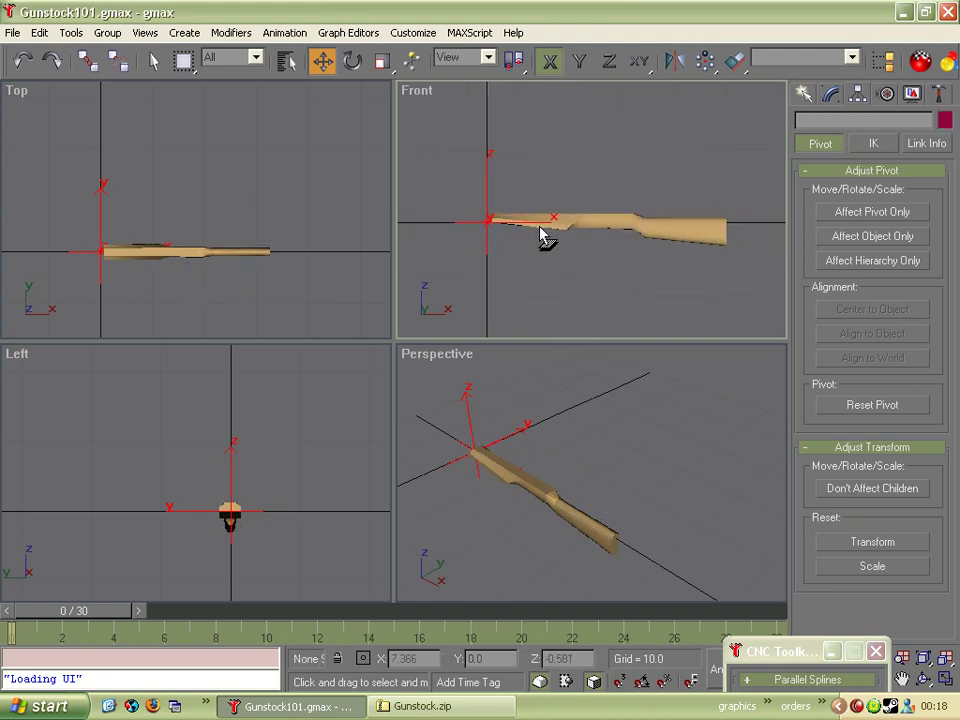
scroll(536, 222, up, 2)
scroll(507, 210, down, 2)
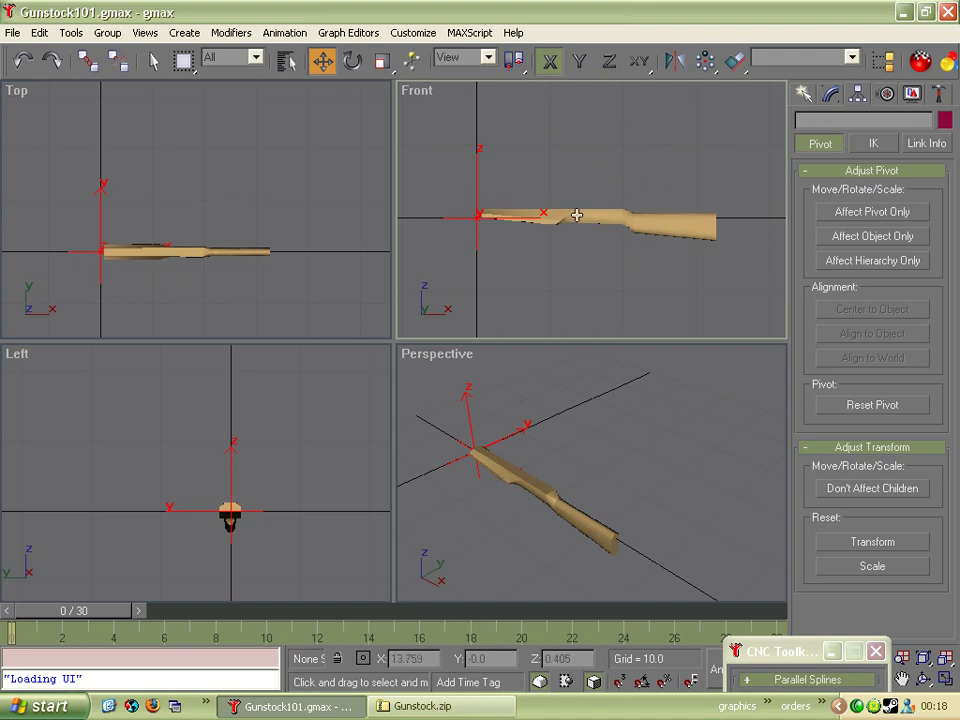
click(584, 63)
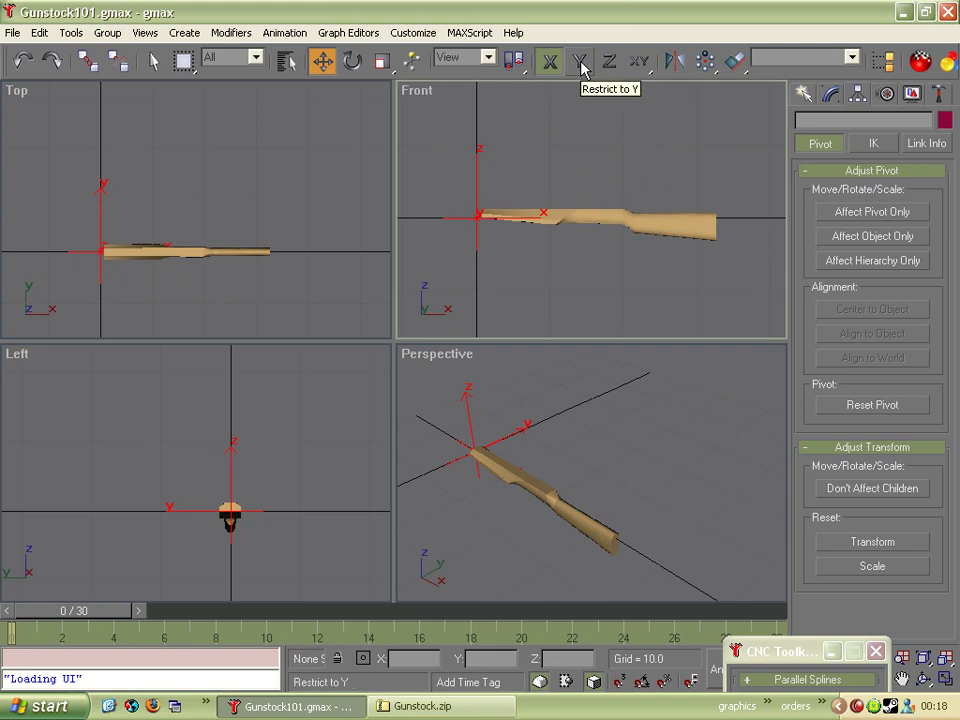
click(589, 216)
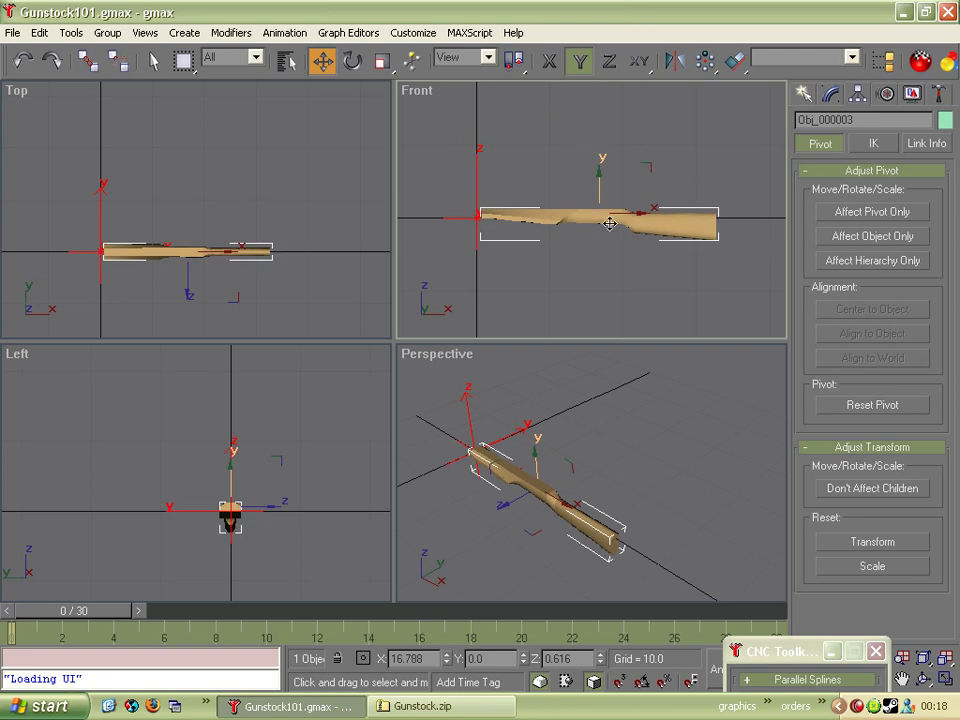
mouse_move(583, 216)
mouse_down()
mouse_move(586, 207)
mouse_move(566, 215)
mouse_up()
click(567, 280)
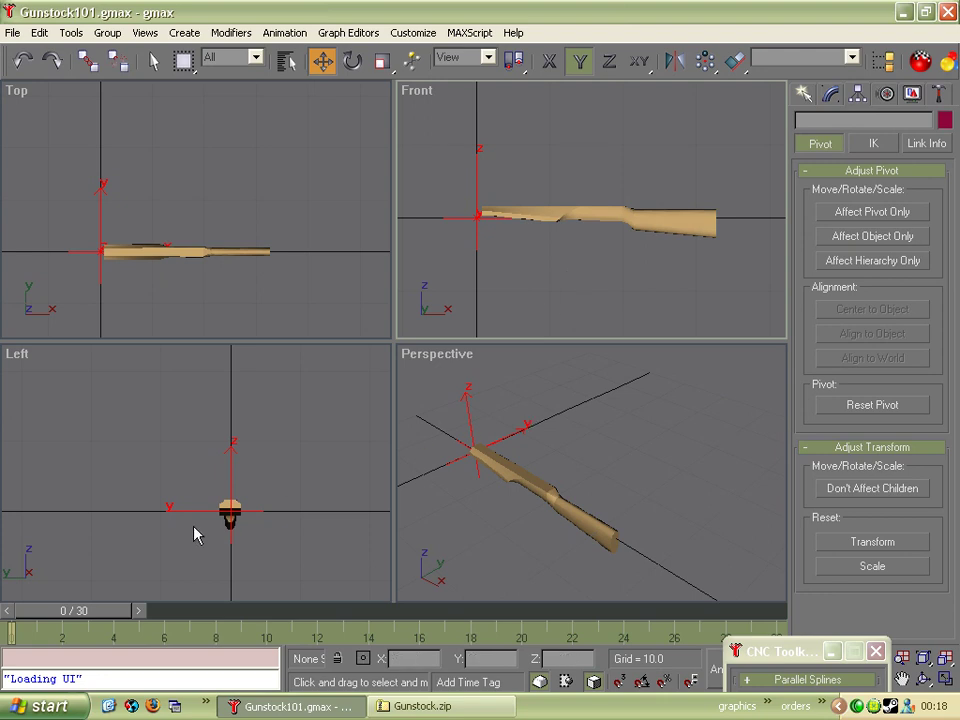
Bring the CNC Toolkit window fully into view and expand its Parallel Splines settings
scroll(227, 523, up, 2)
scroll(218, 540, up, 5)
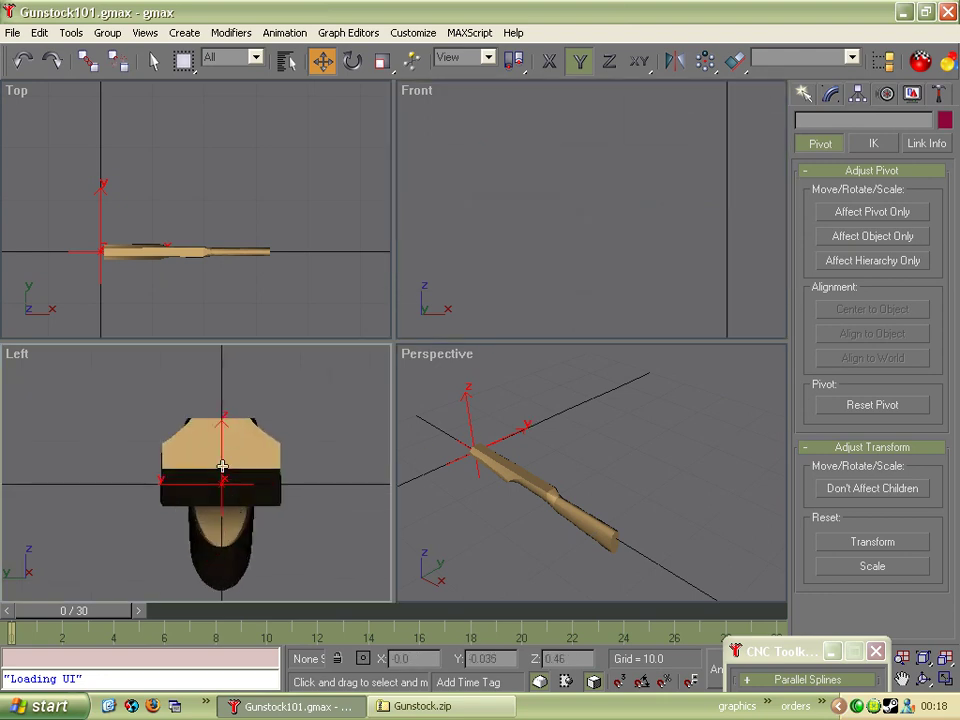
click(579, 182)
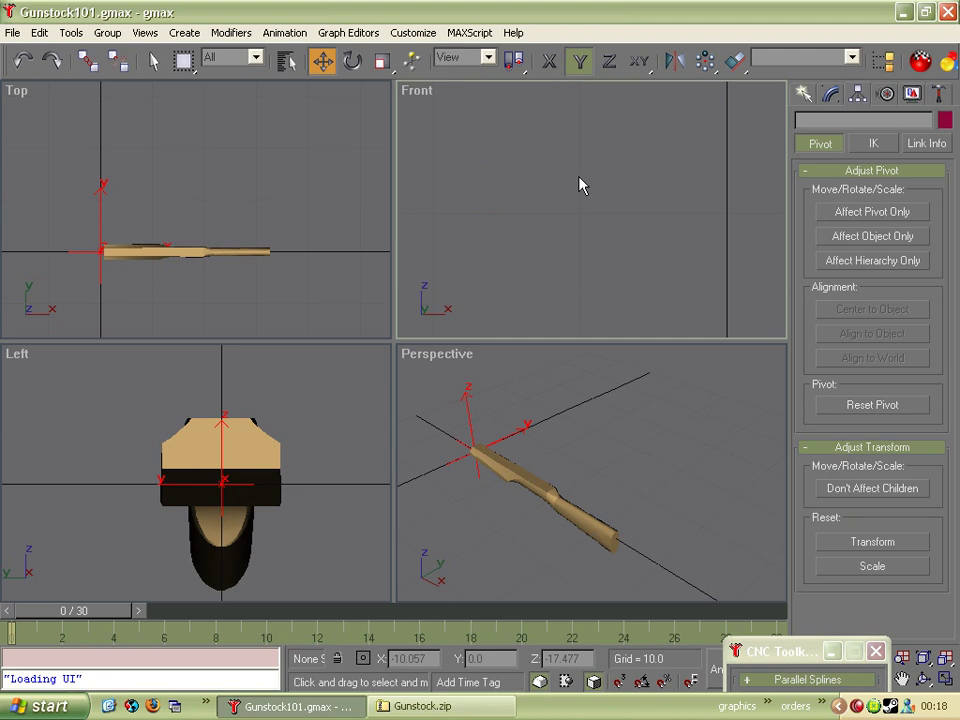
scroll(602, 129, up, 8)
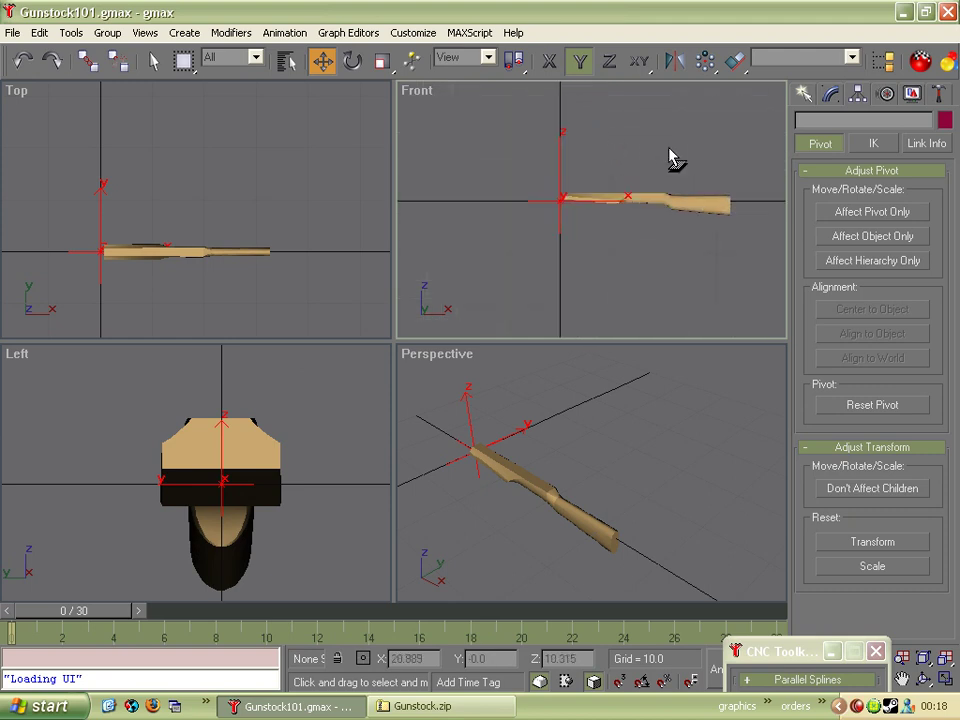
scroll(657, 181, down, 2)
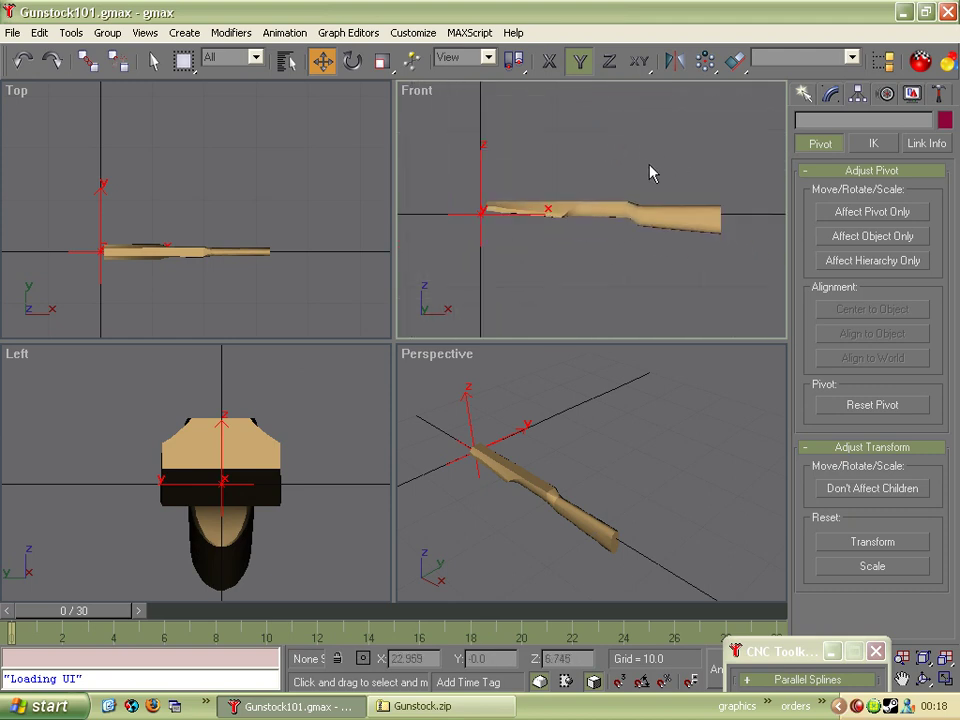
drag(782, 648, 812, 189)
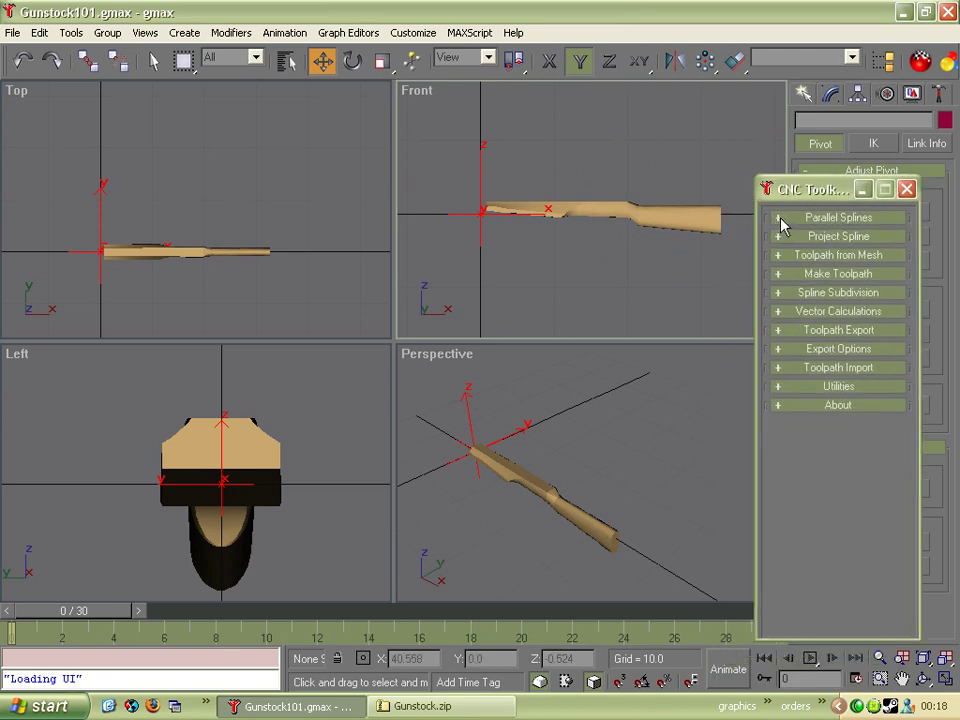
click(800, 222)
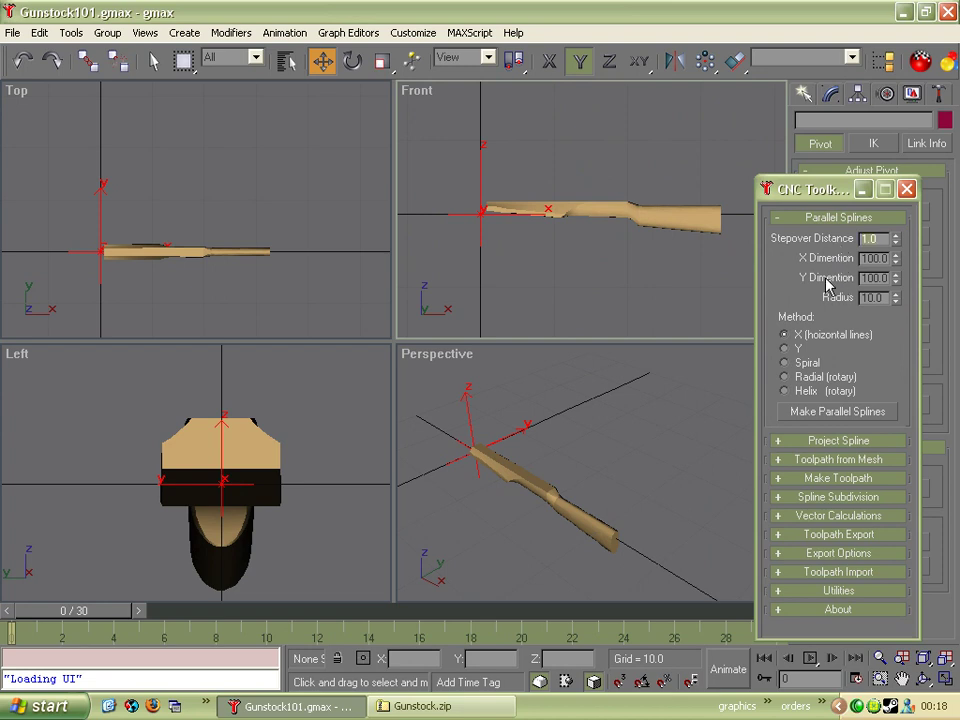
Generate a Helix (rotary) spline with a stepover distance of 0.05, an X dimension of 33 and a radius of 4
text(0.)
key(Tab)
text(3)
drag(883, 297, 839, 300)
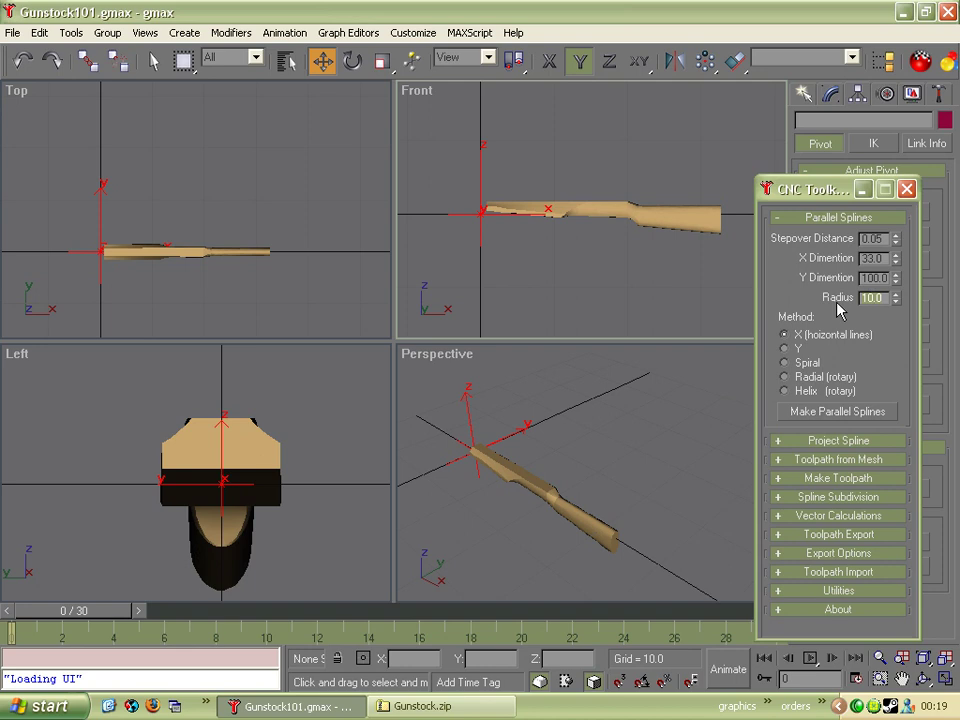
text(4)
click(784, 391)
click(810, 418)
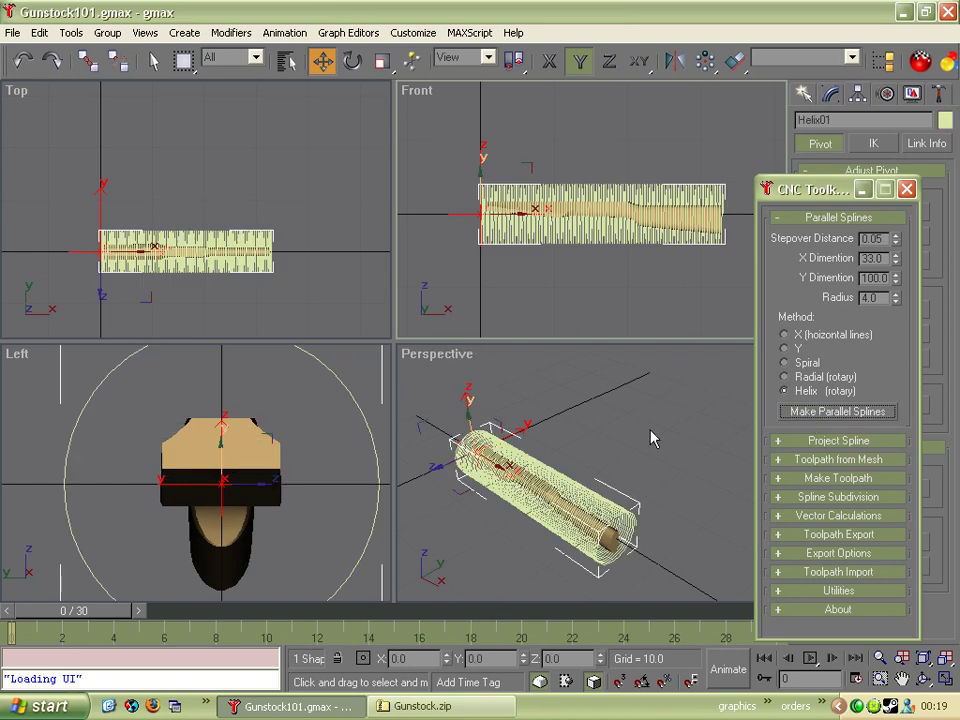
Pick the gunstock as the reference surface and project the helix onto it around the X axis
click(662, 462)
scroll(574, 521, up, 3)
middle_drag(549, 486, 590, 410)
scroll(570, 527, down, 3)
scroll(564, 446, up, 4)
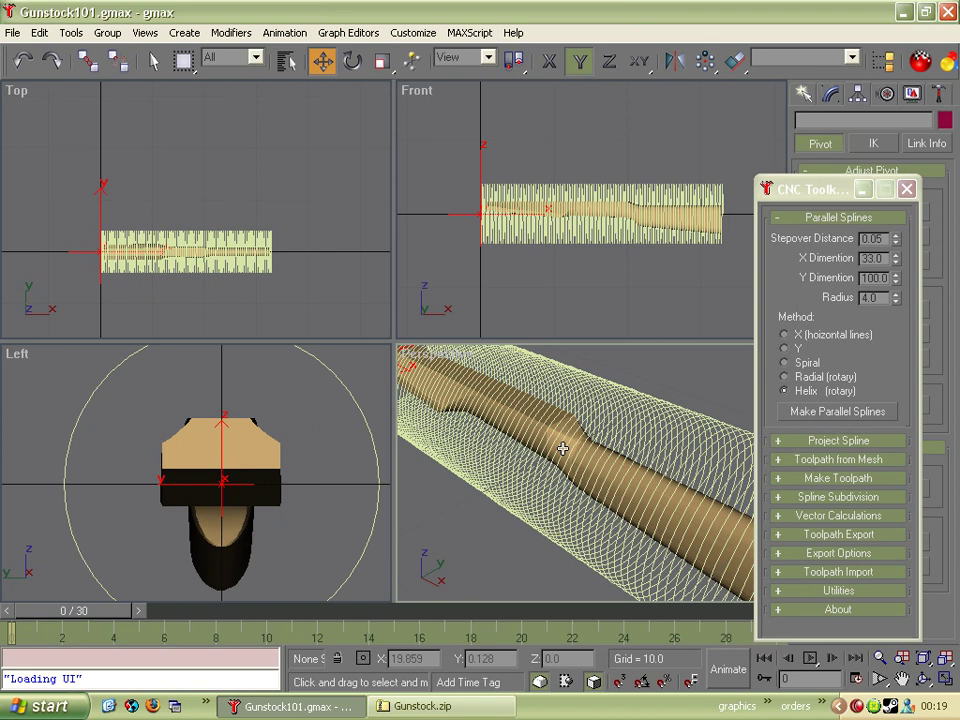
scroll(563, 439, down, 4)
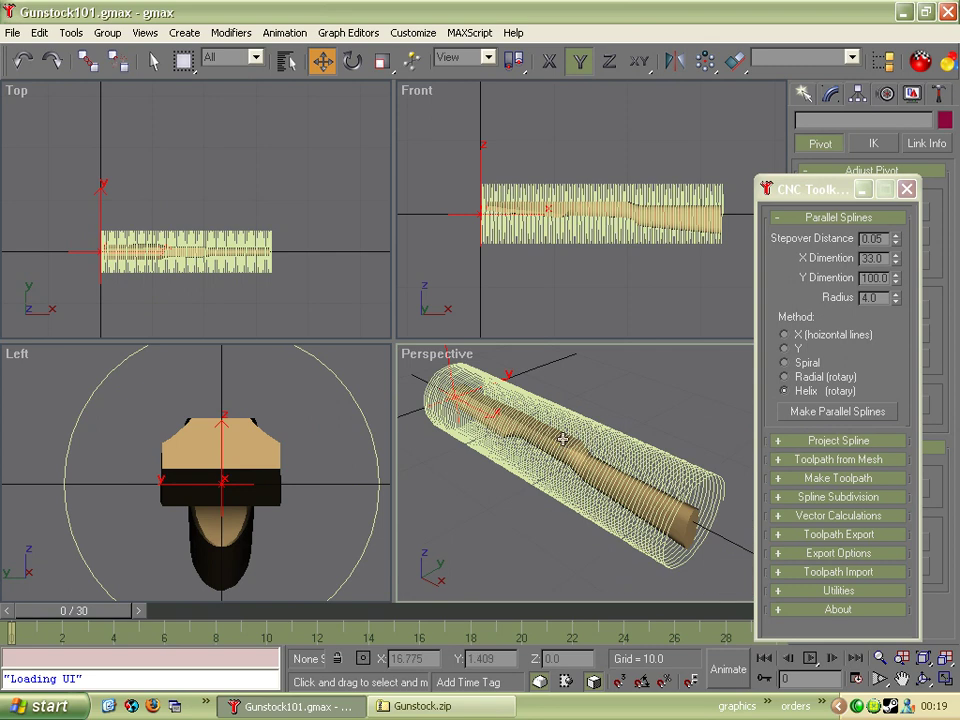
click(818, 218)
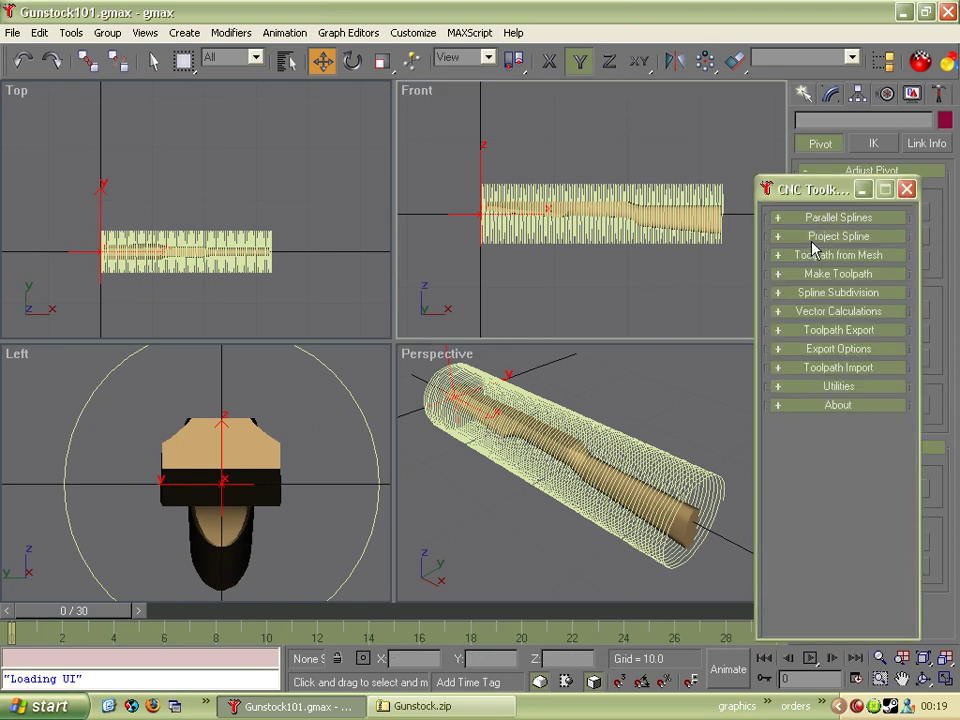
click(815, 237)
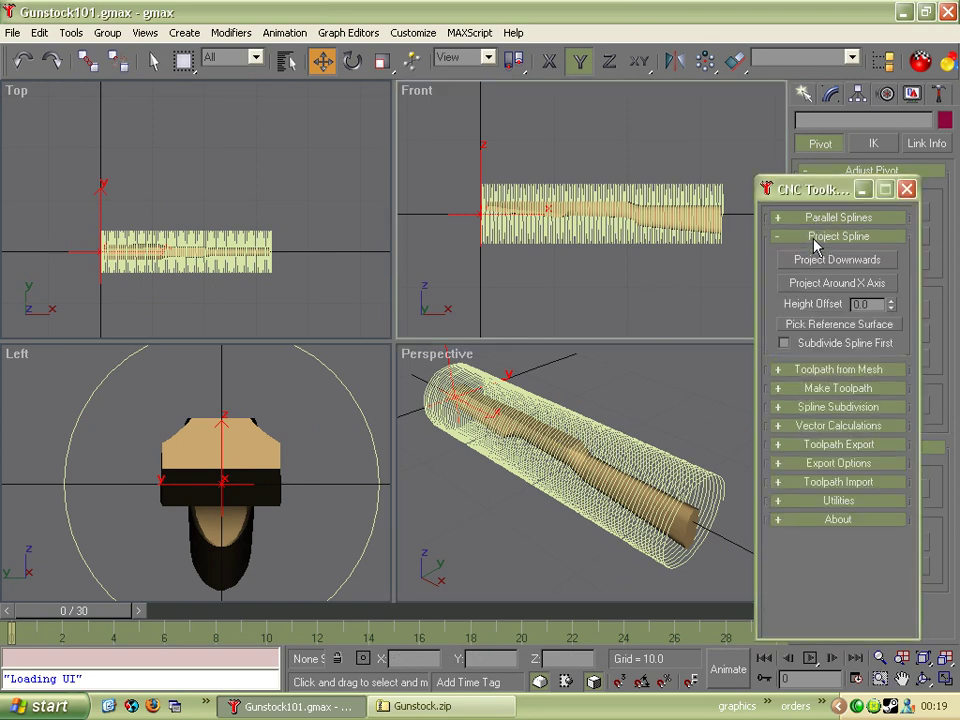
click(821, 325)
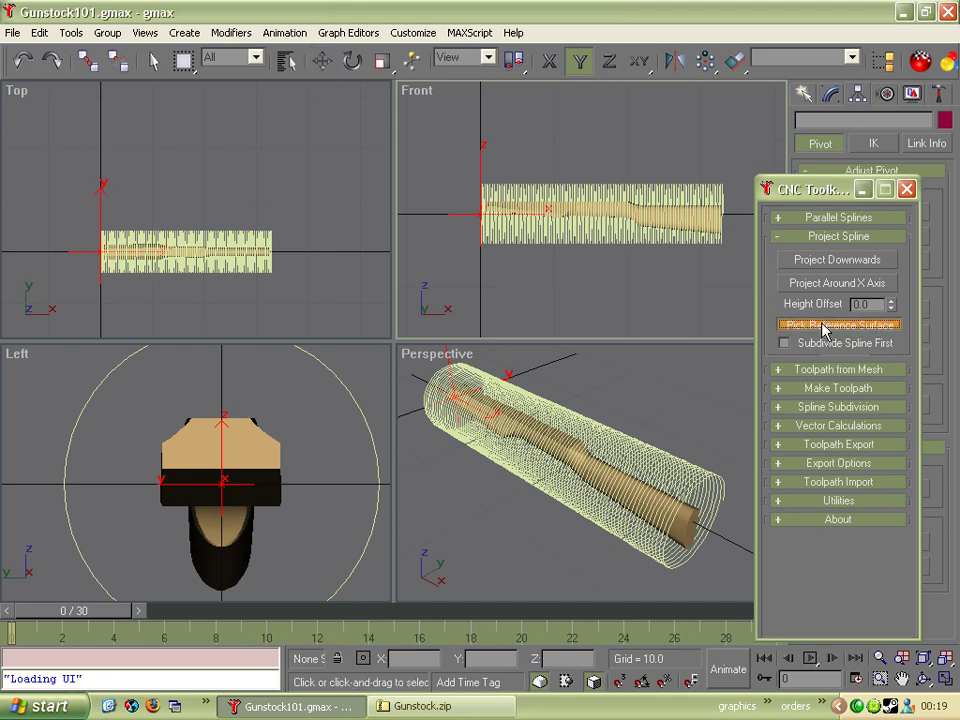
click(684, 521)
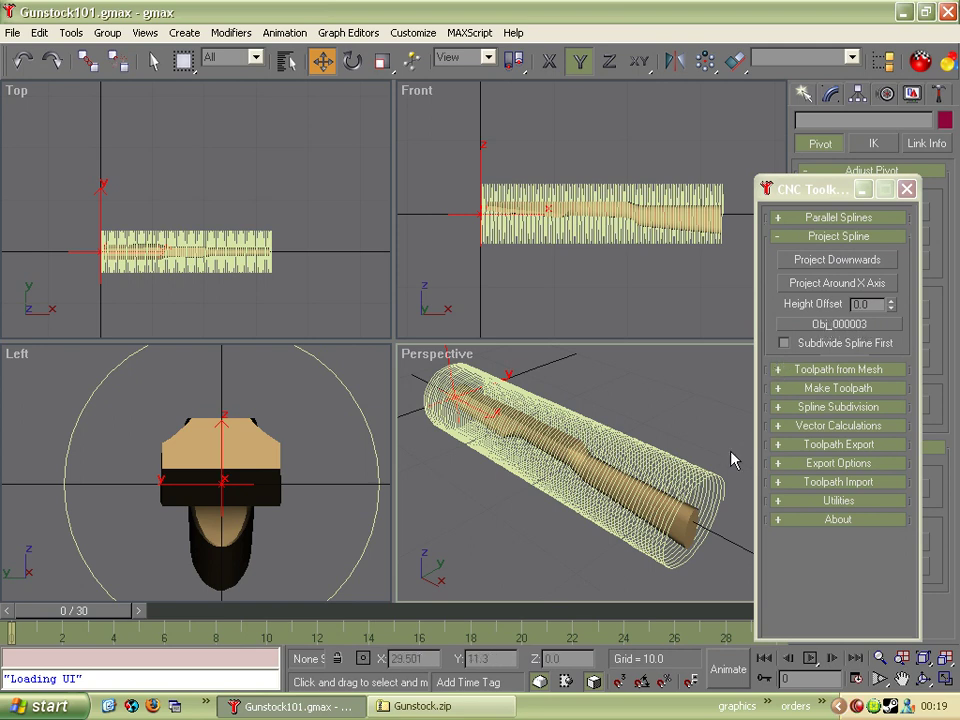
click(701, 481)
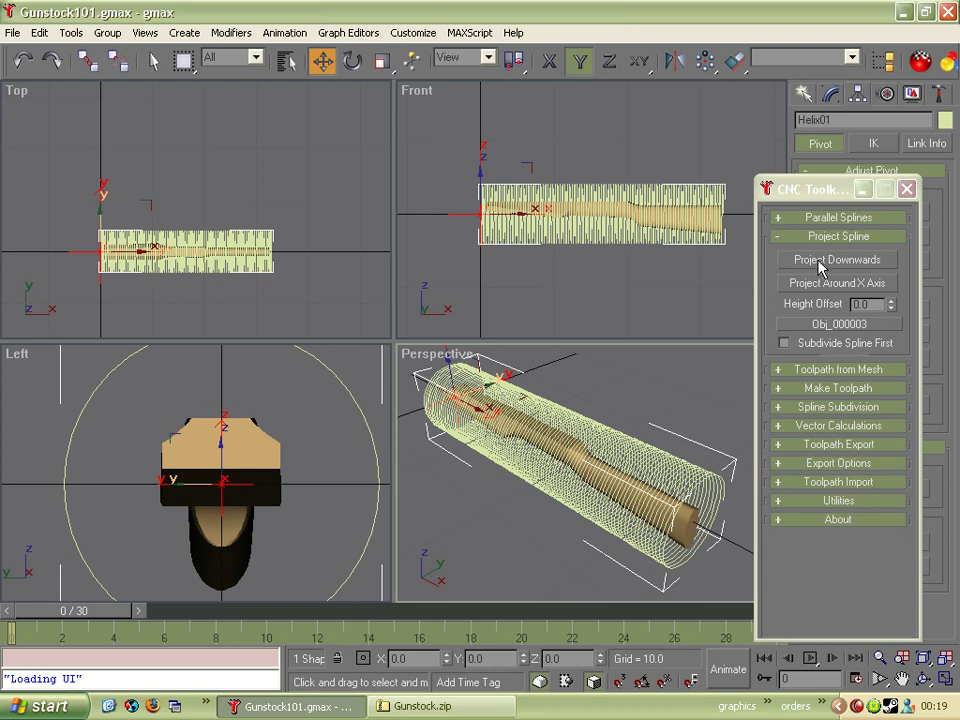
click(817, 285)
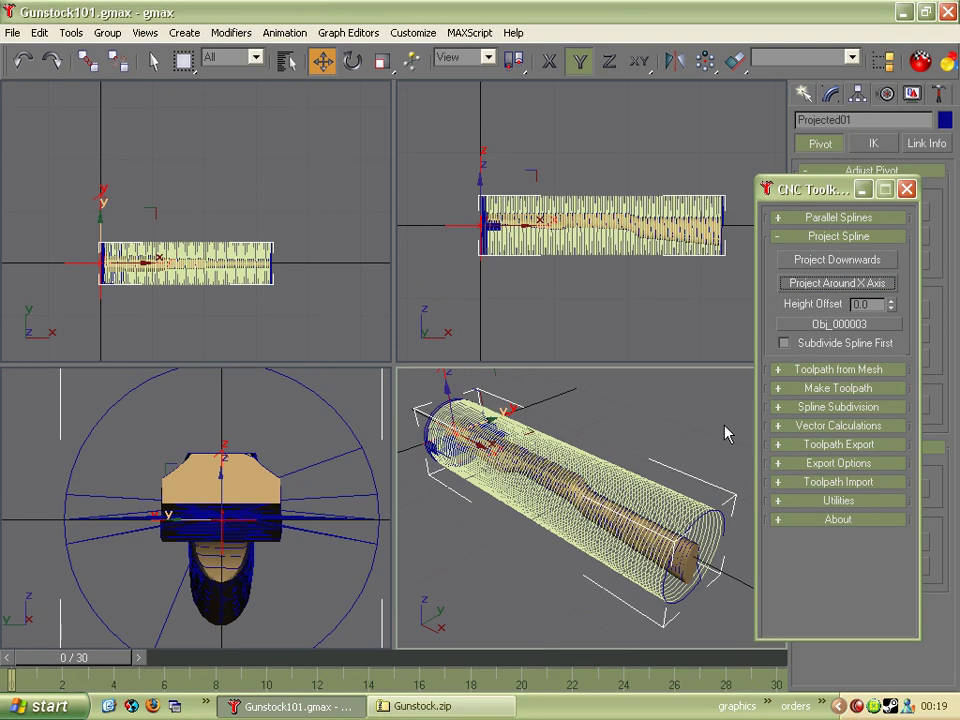
Delete the original helix, keeping only the projected spline and the gunstock
click(708, 410)
middle_drag(662, 532, 651, 511)
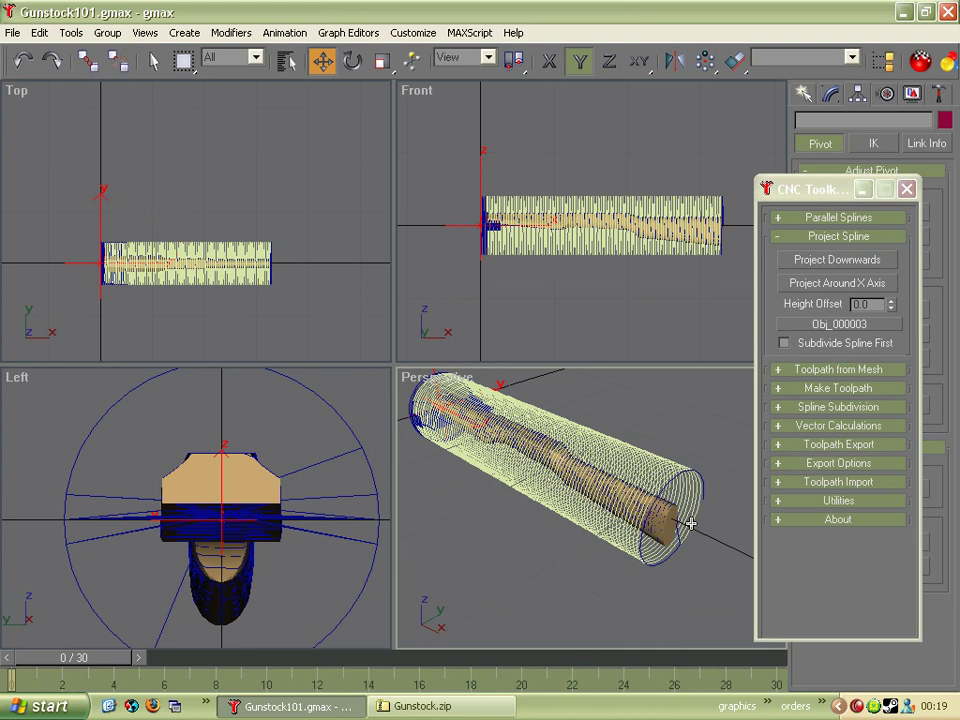
click(690, 519)
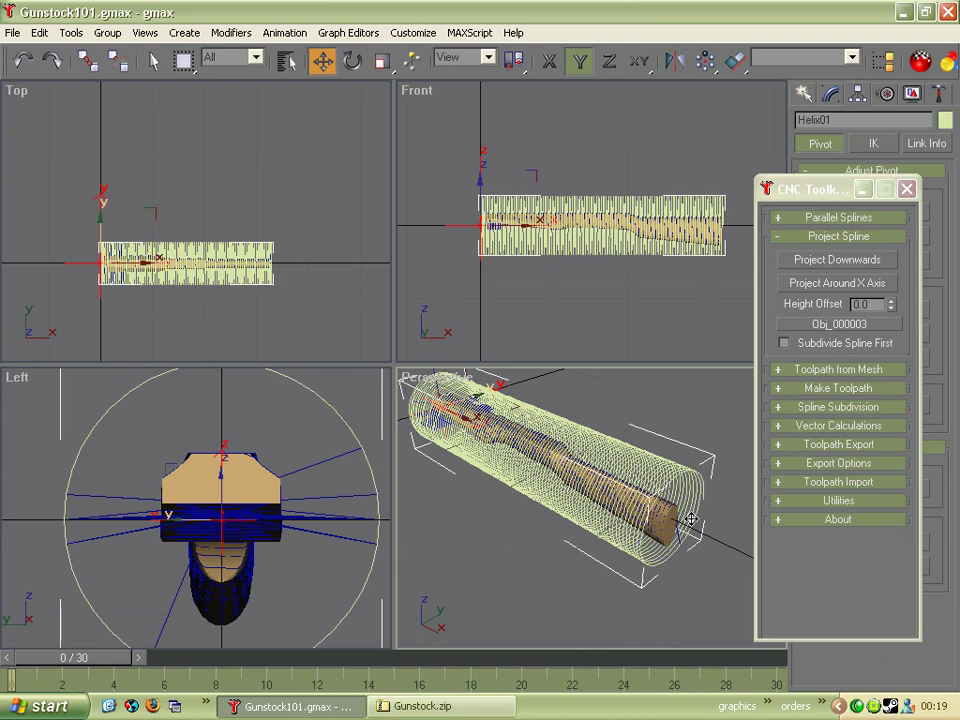
key(Delete)
Examine how the projected spline follows the gunstock at its thin front end and at the butt end
middle_drag(547, 514, 594, 546)
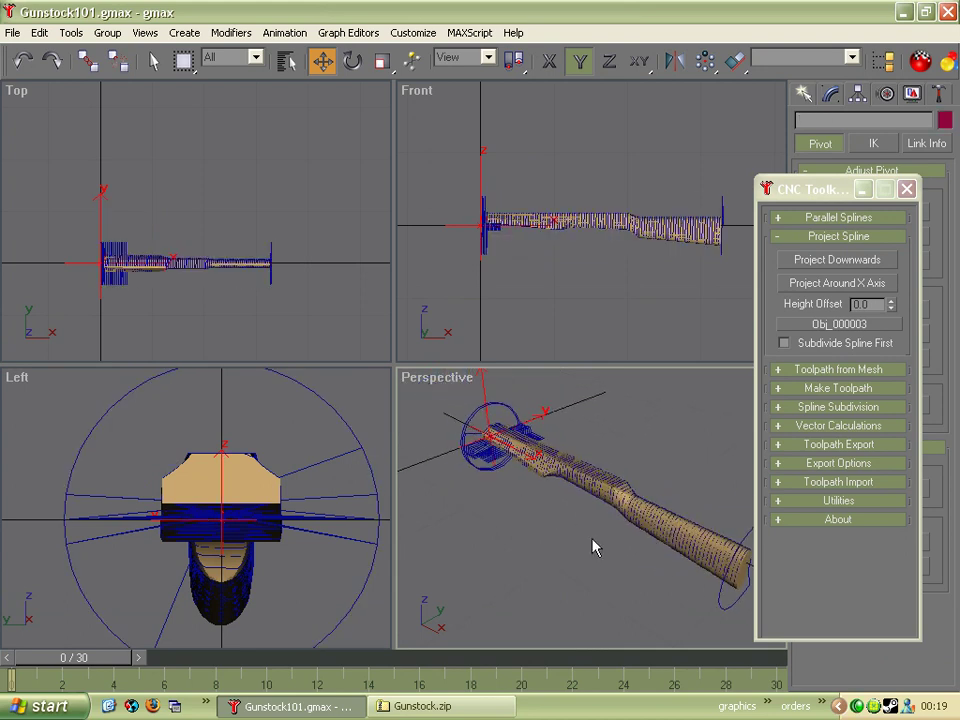
scroll(528, 452, up, 3)
alt+middle_drag(509, 478, 506, 450)
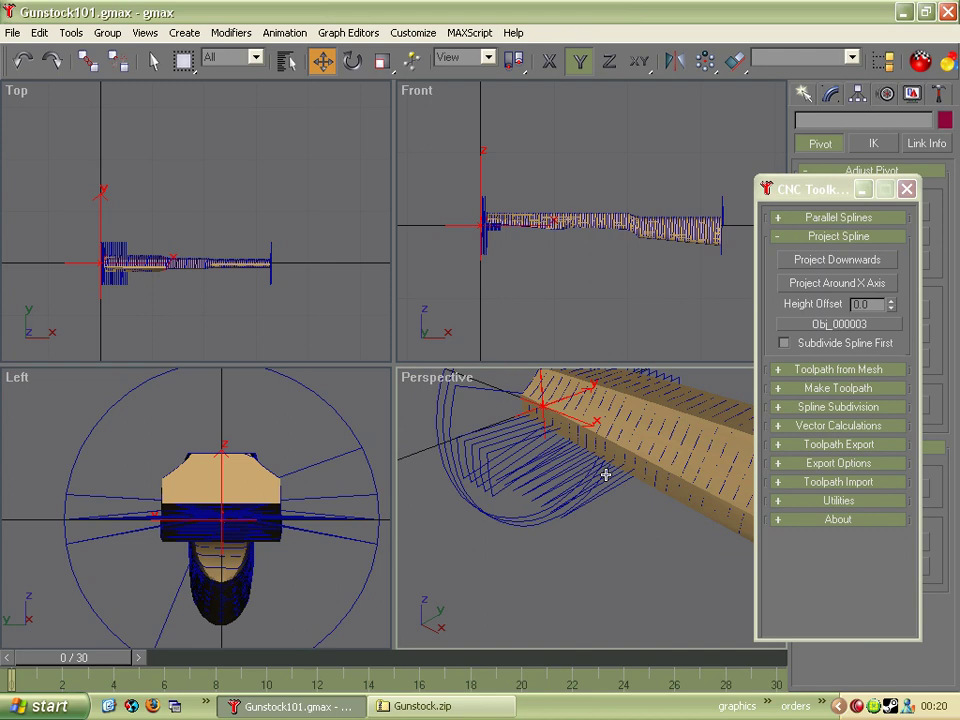
alt+middle_drag(605, 475, 470, 435)
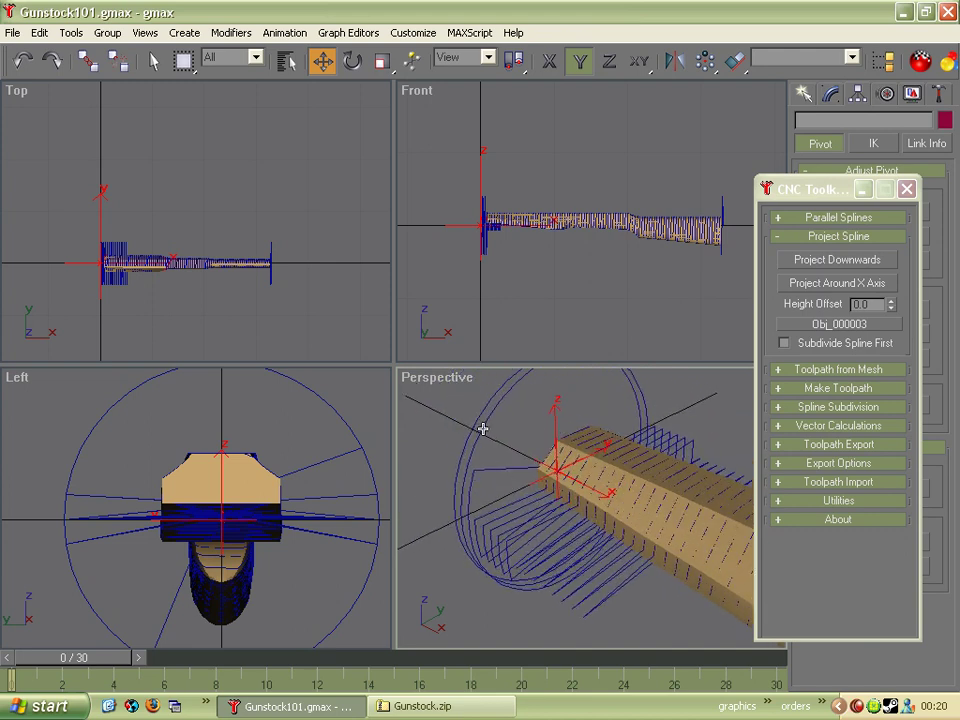
alt+middle_drag(500, 479, 523, 463)
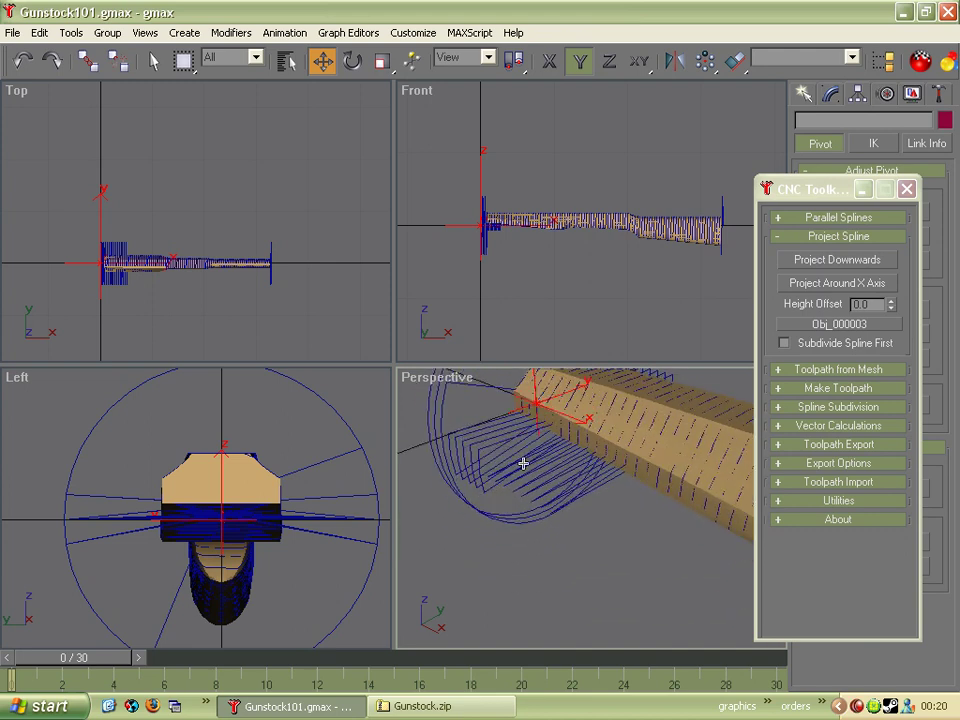
mouse_move(581, 514)
alt+middle_down()
mouse_move(538, 486)
mouse_move(521, 536)
mouse_move(542, 545)
mouse_move(546, 495)
mouse_move(570, 525)
mouse_move(555, 535)
mouse_move(584, 524)
alt+middle_up()
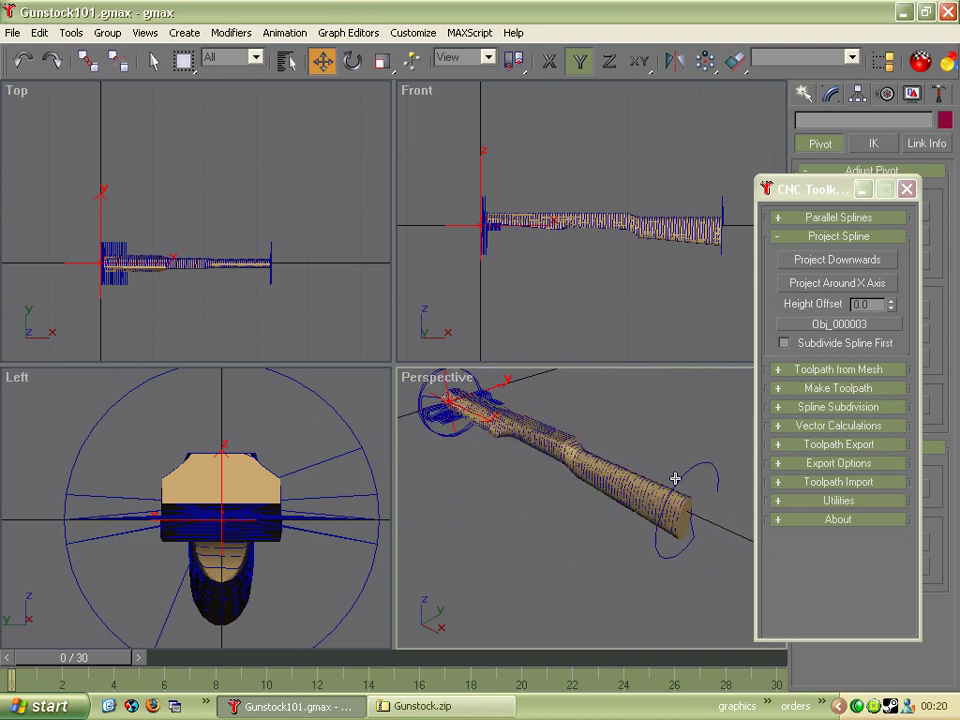
mouse_move(480, 531)
alt+middle_down()
mouse_move(484, 542)
mouse_move(489, 521)
alt+middle_up()
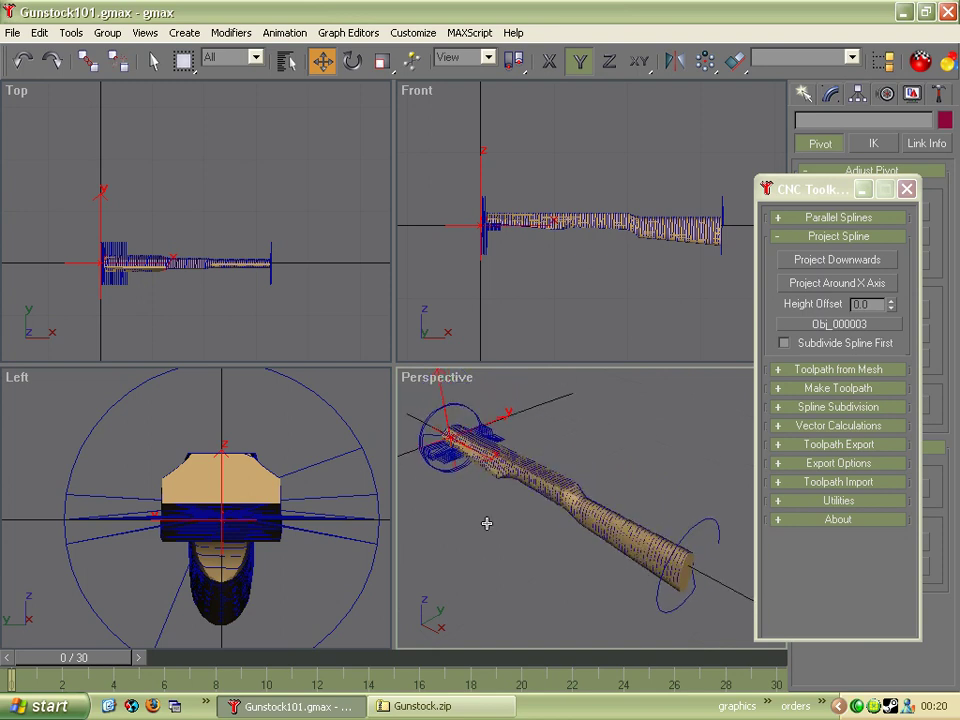
Move the CNC Toolkit window aside and open the projected spline for editing at Vertex level
drag(830, 187, 885, 379)
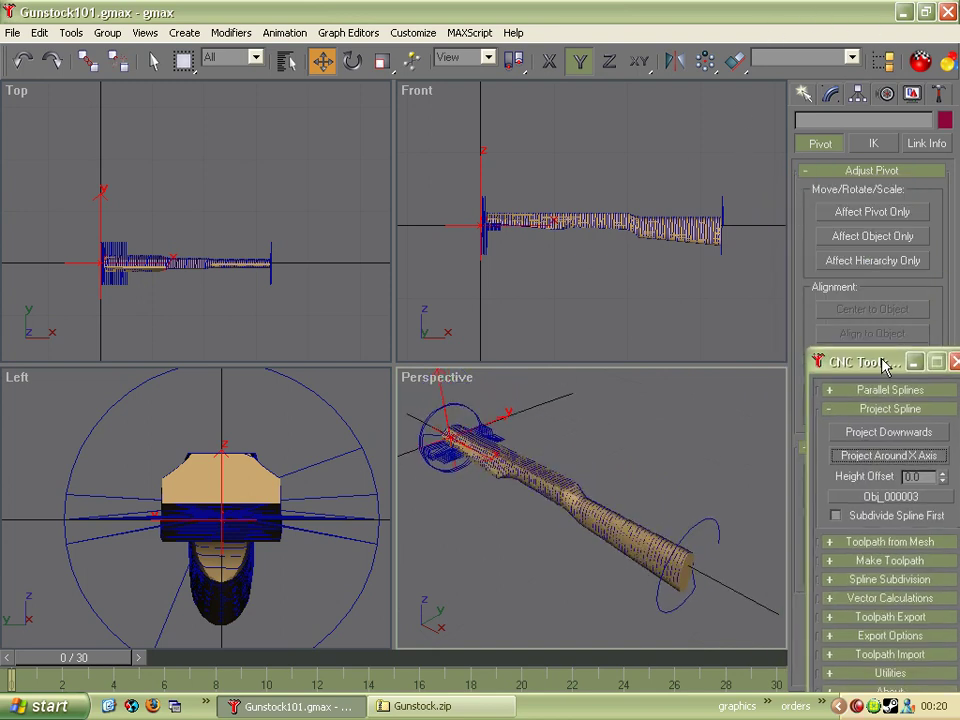
click(831, 95)
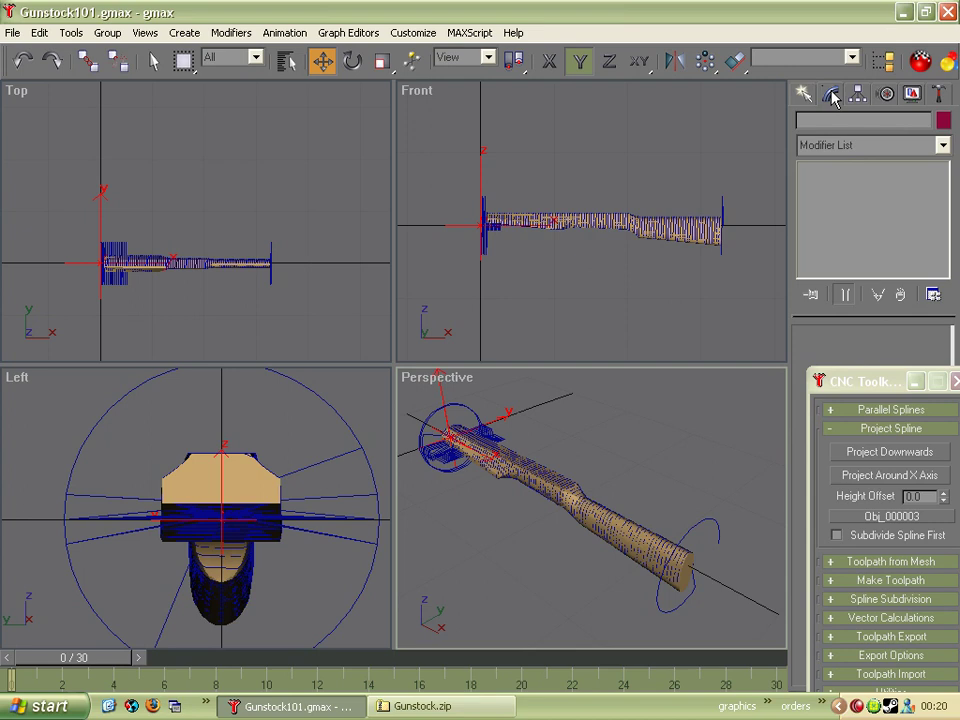
click(486, 428)
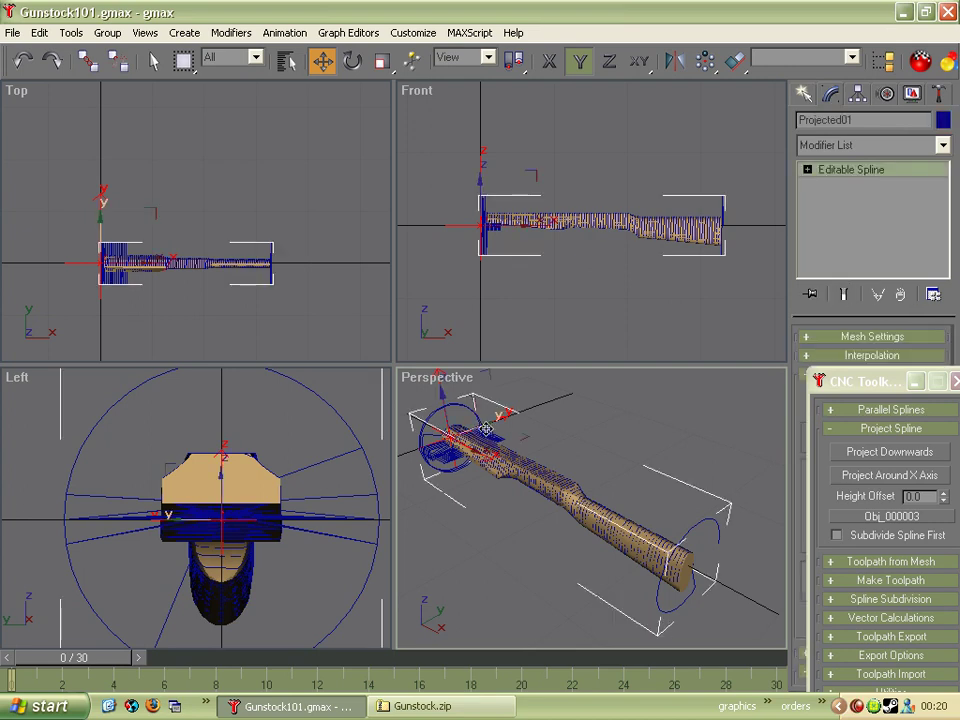
click(808, 170)
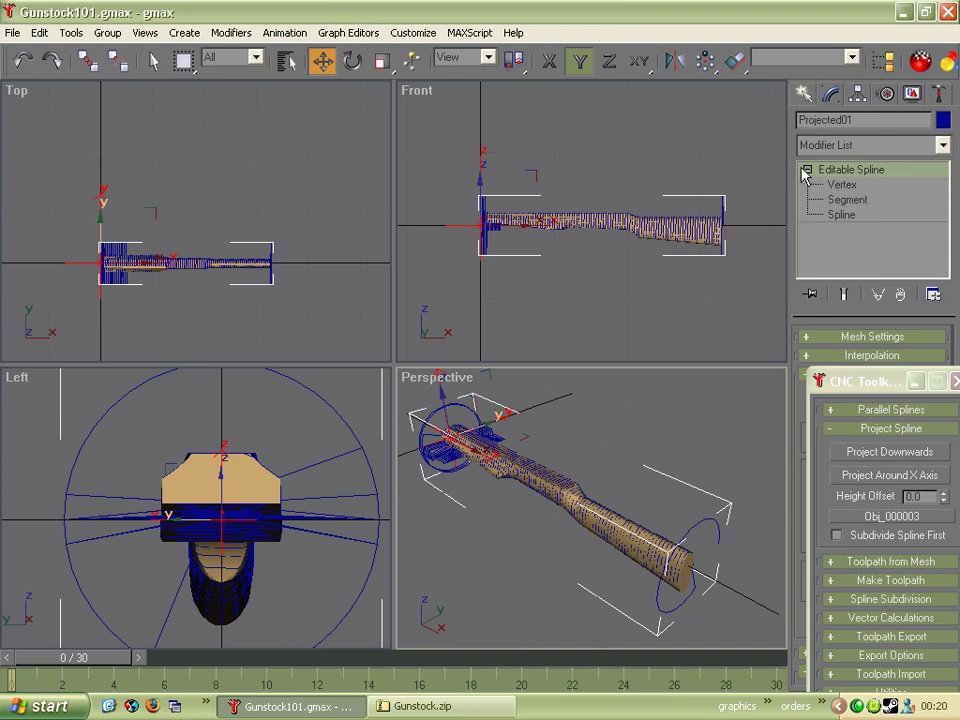
click(840, 185)
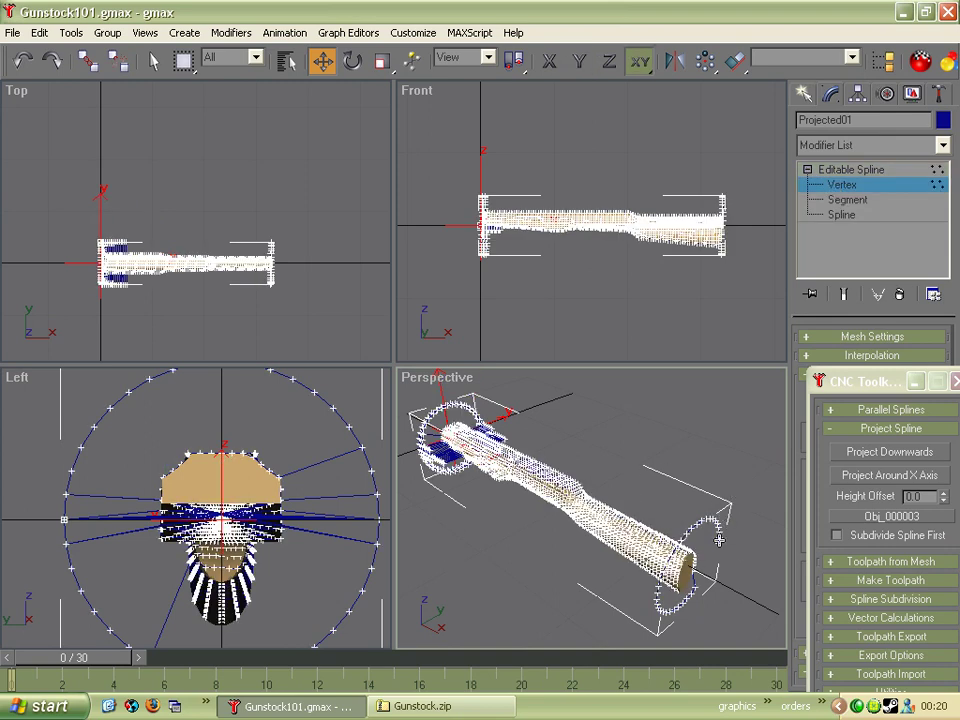
Delete the upper stray loop vertices at the butt end and the row of stray vertices below the gunstock's front end
drag(703, 497, 732, 552)
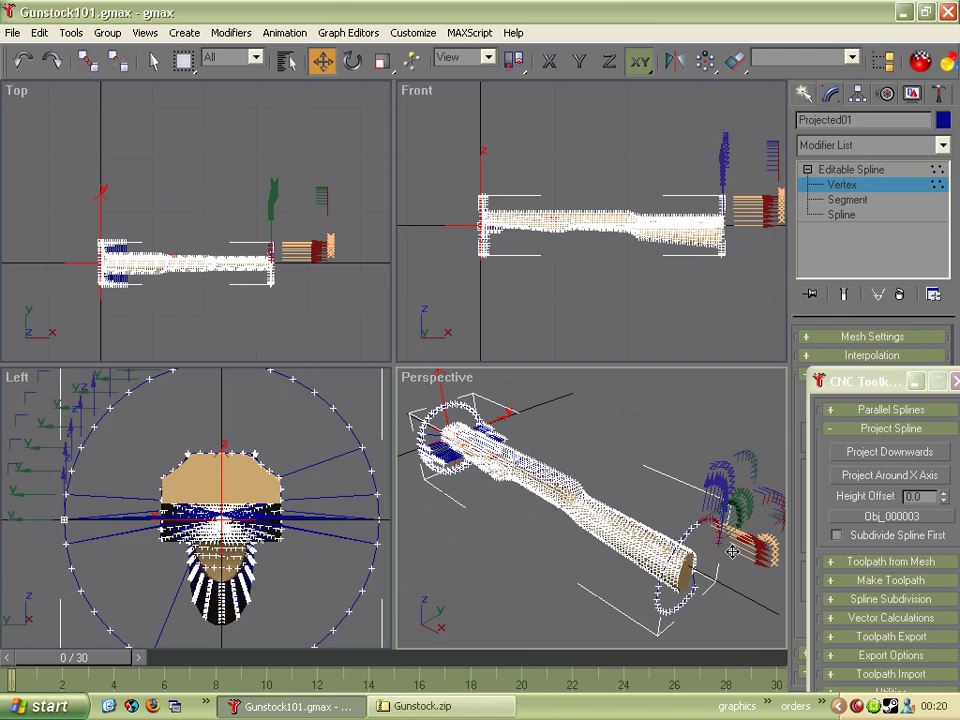
click(733, 560)
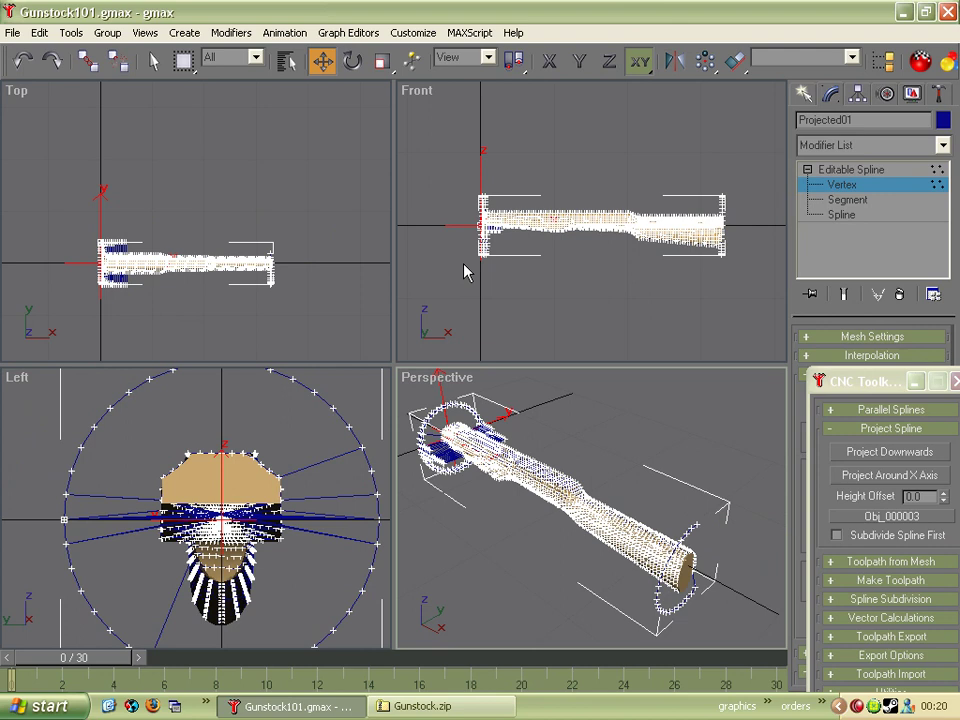
scroll(465, 250, up, 5)
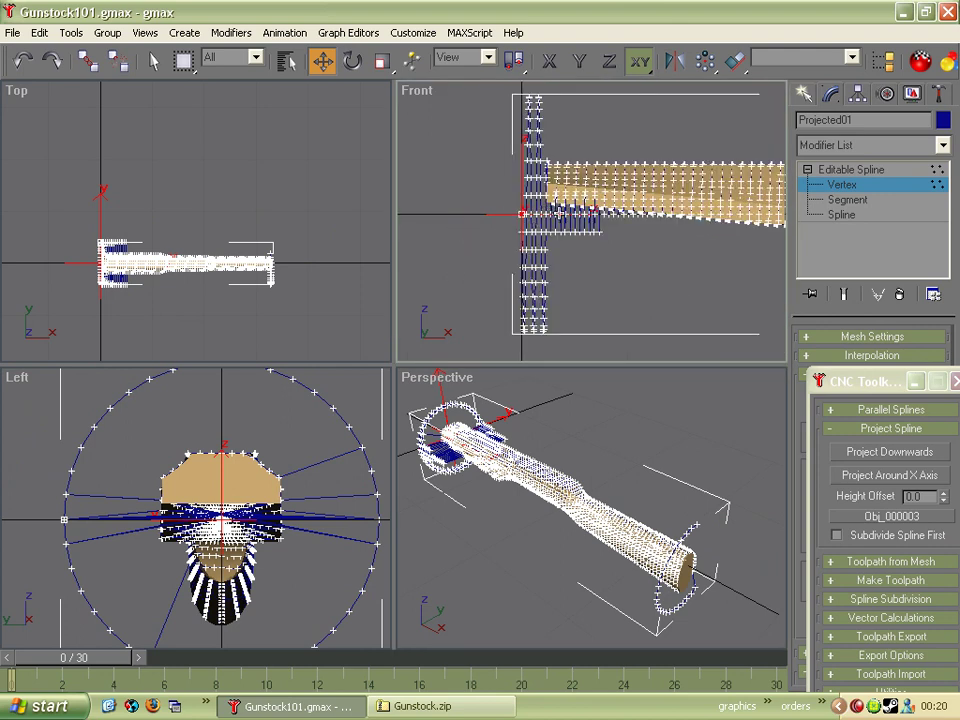
scroll(615, 240, up, 4)
drag(415, 212, 622, 278)
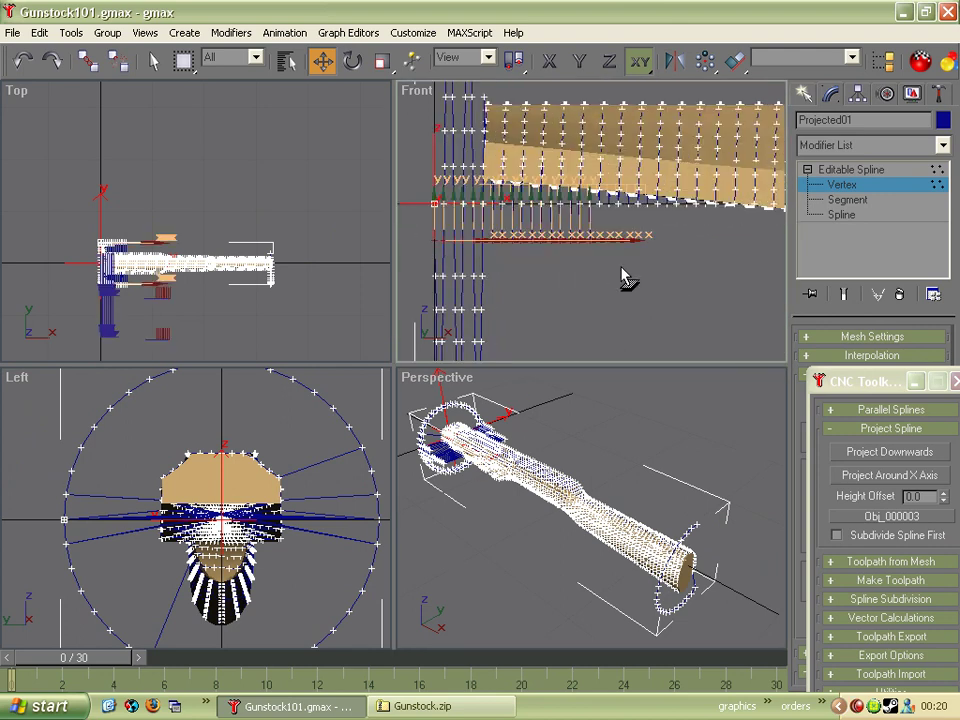
key(Delete)
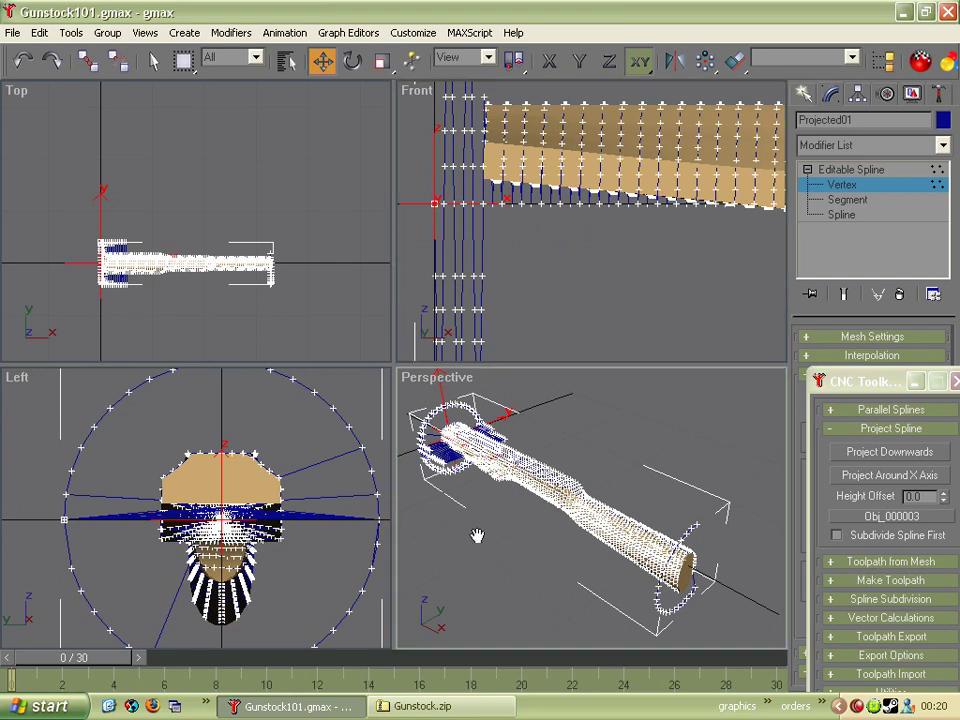
Delete the stray loop vertices below and above the gunstock's front end in the Front view
scroll(477, 537, up, 6)
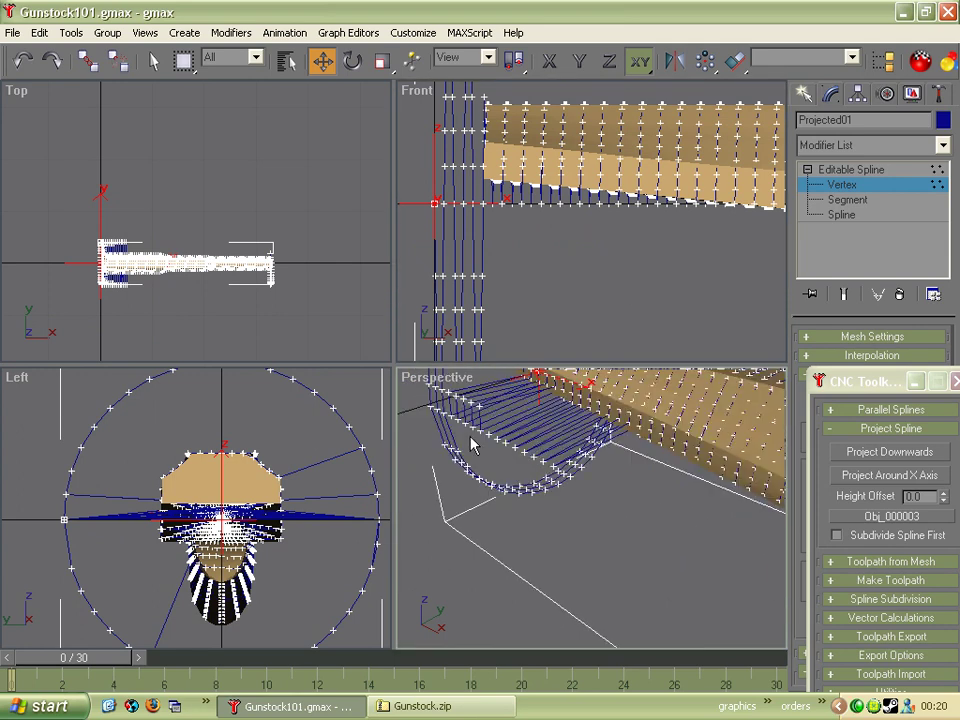
scroll(540, 288, down, 3)
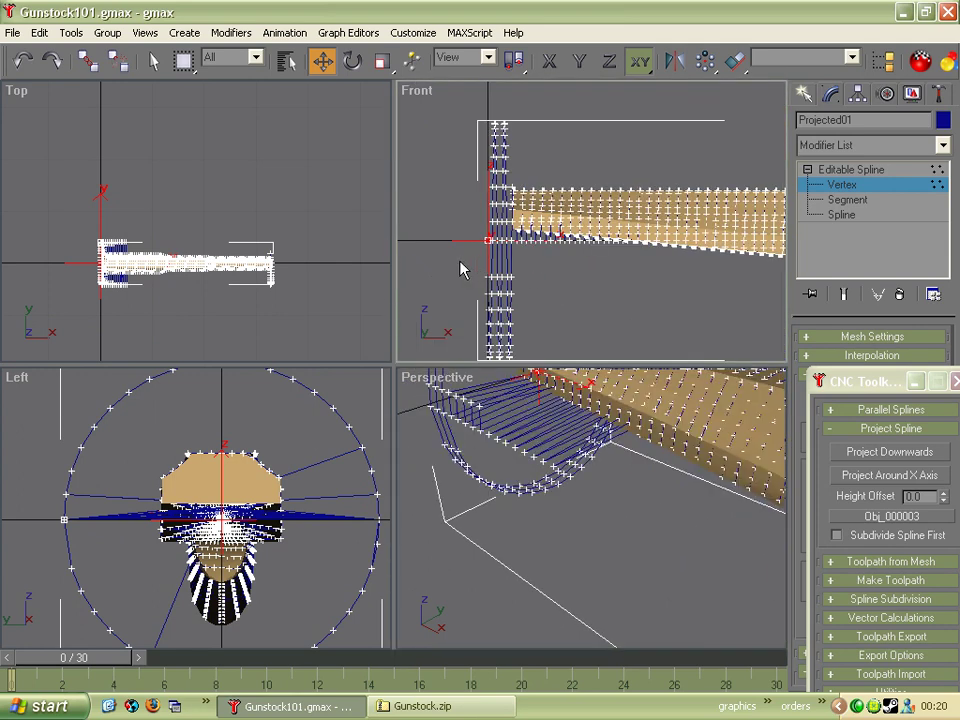
drag(455, 250, 535, 344)
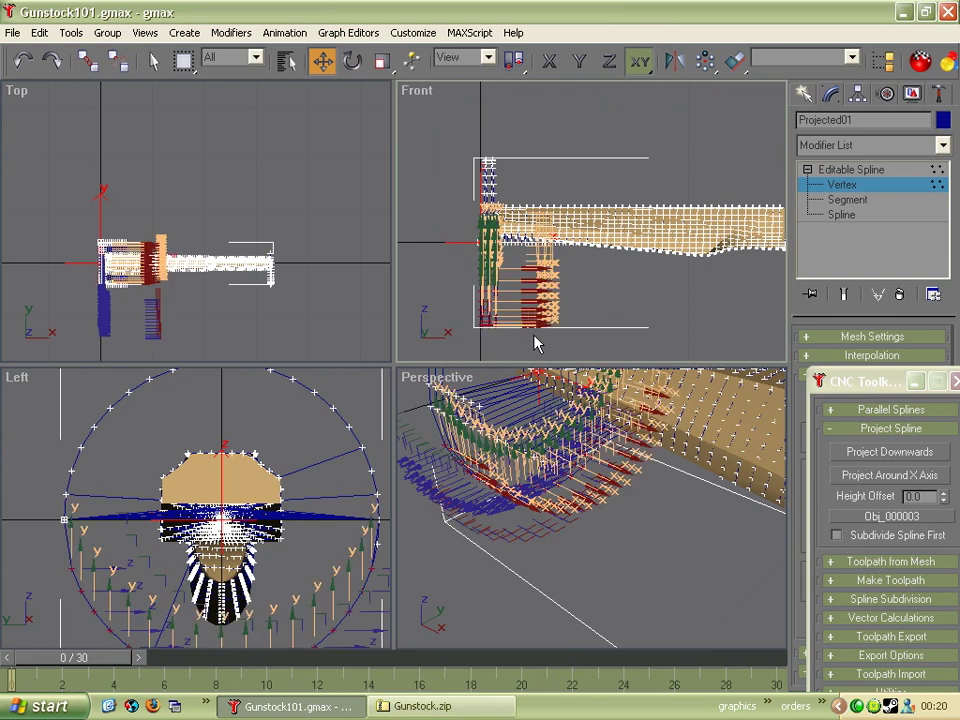
key(Delete)
middle_drag(525, 296, 513, 333)
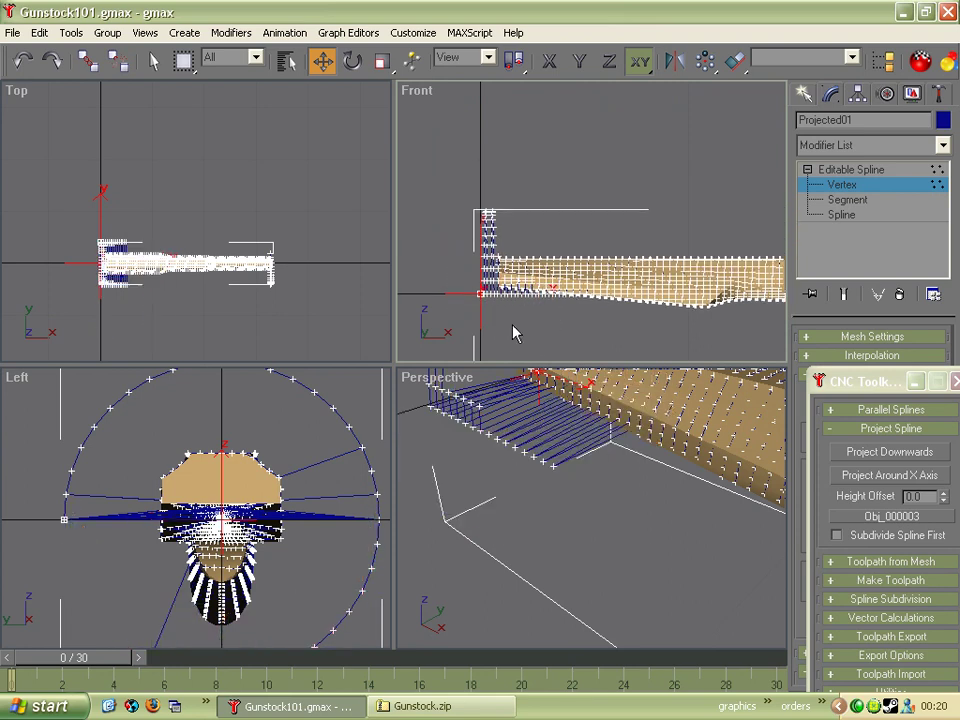
drag(467, 204, 524, 254)
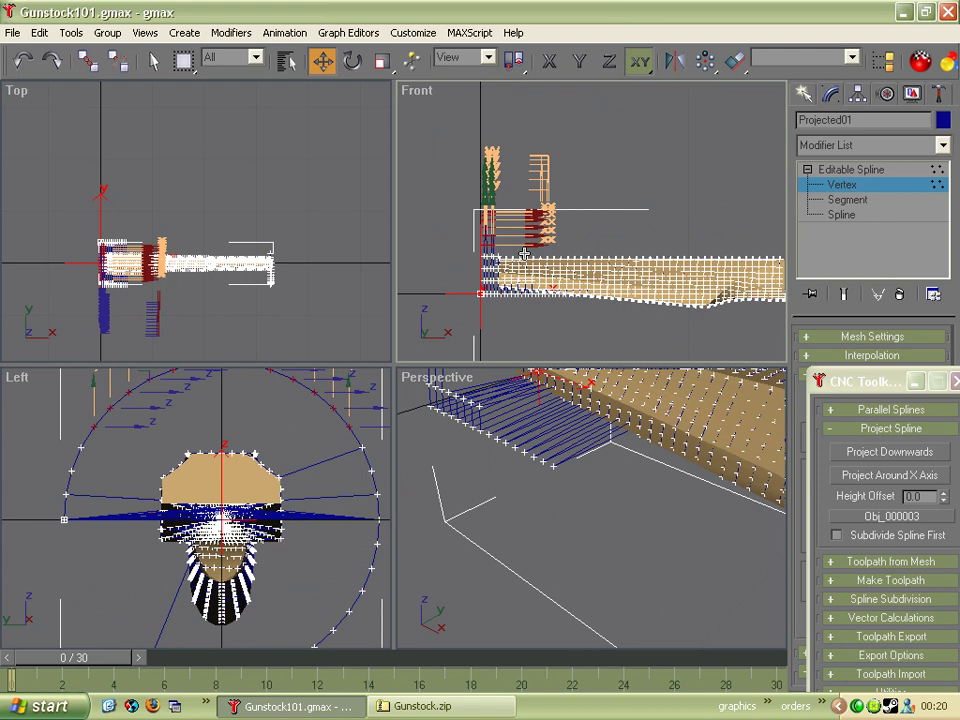
key(Delete)
Delete the first stretch of stray vertices lying along the X axis under the gunstock's front end
scroll(514, 306, up, 5)
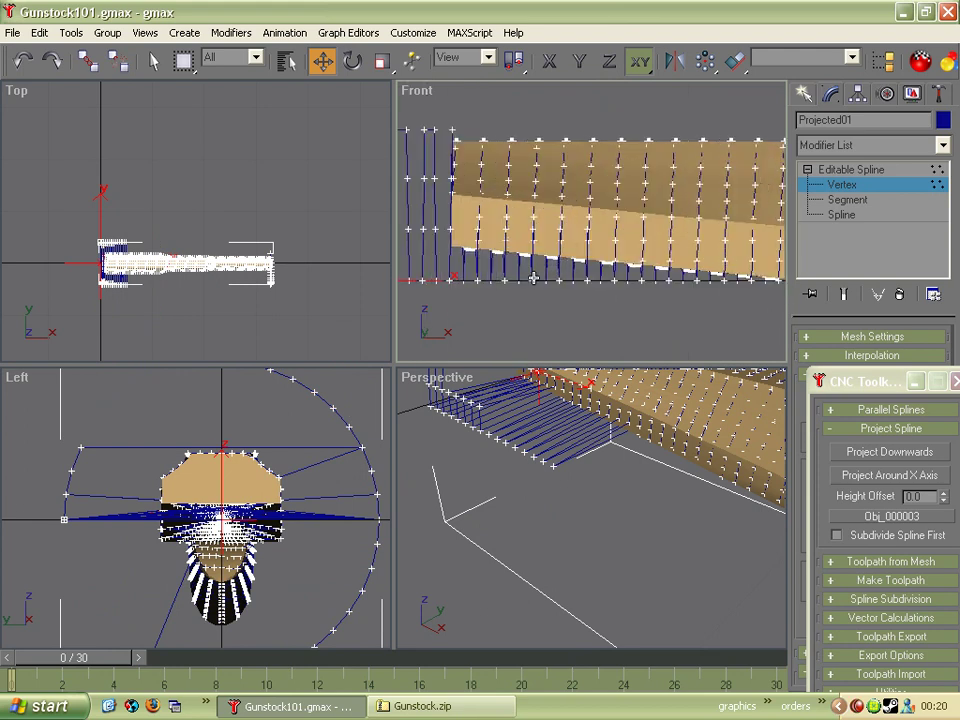
drag(435, 321, 628, 280)
key(Delete)
scroll(536, 311, up, 2)
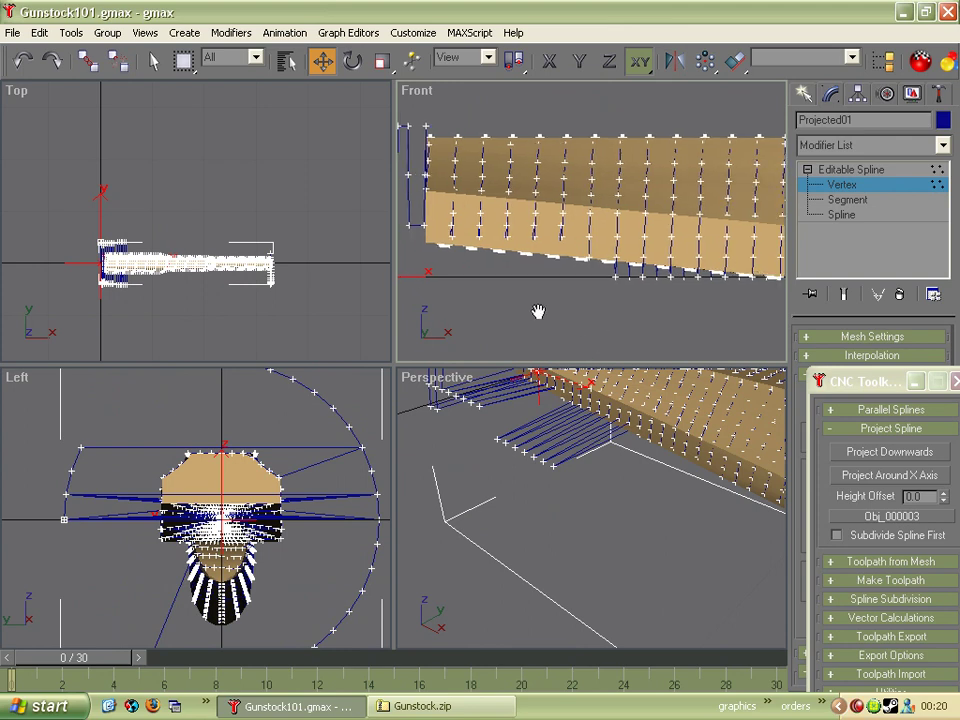
Delete the next stray vertices along the X axis under the gunstock's front end in the Front view
drag(511, 312, 556, 258)
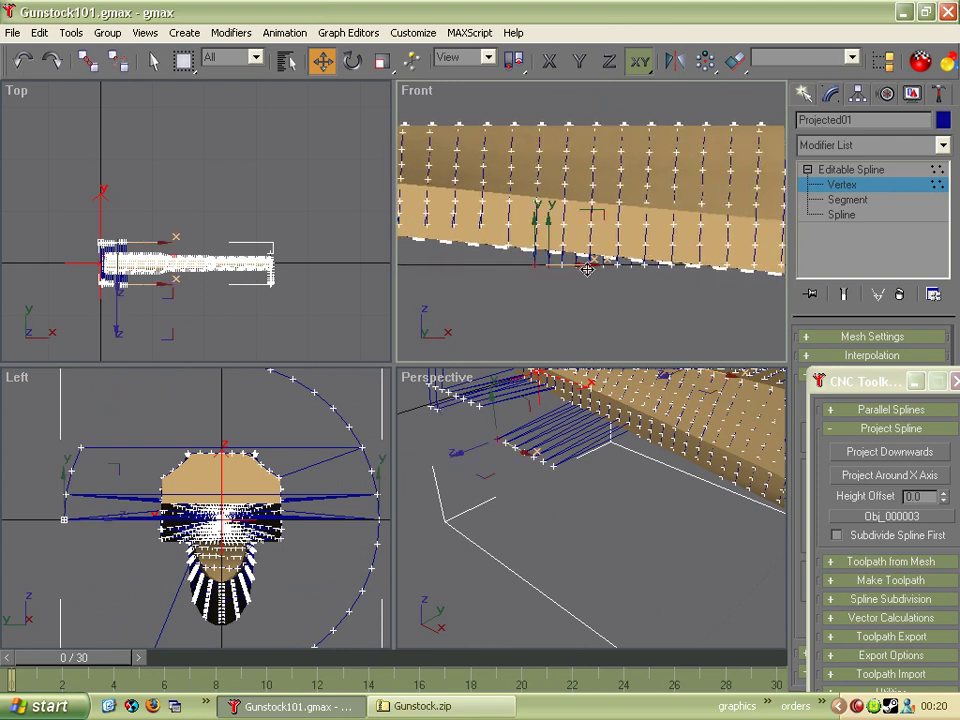
key(Delete)
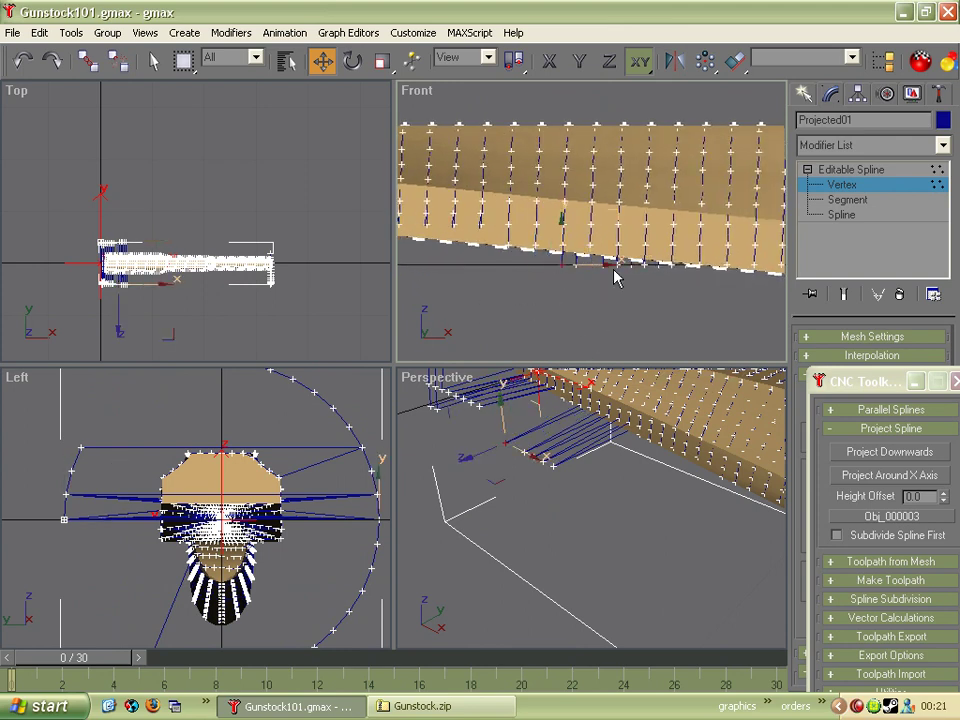
click(619, 262)
key(Delete)
click(644, 264)
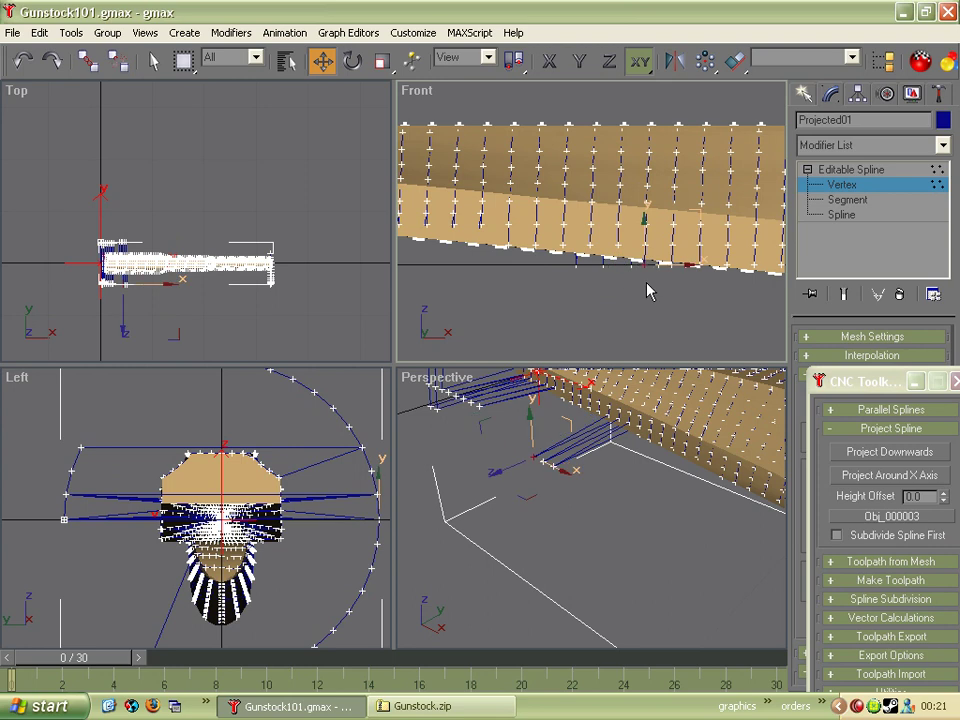
key(Delete)
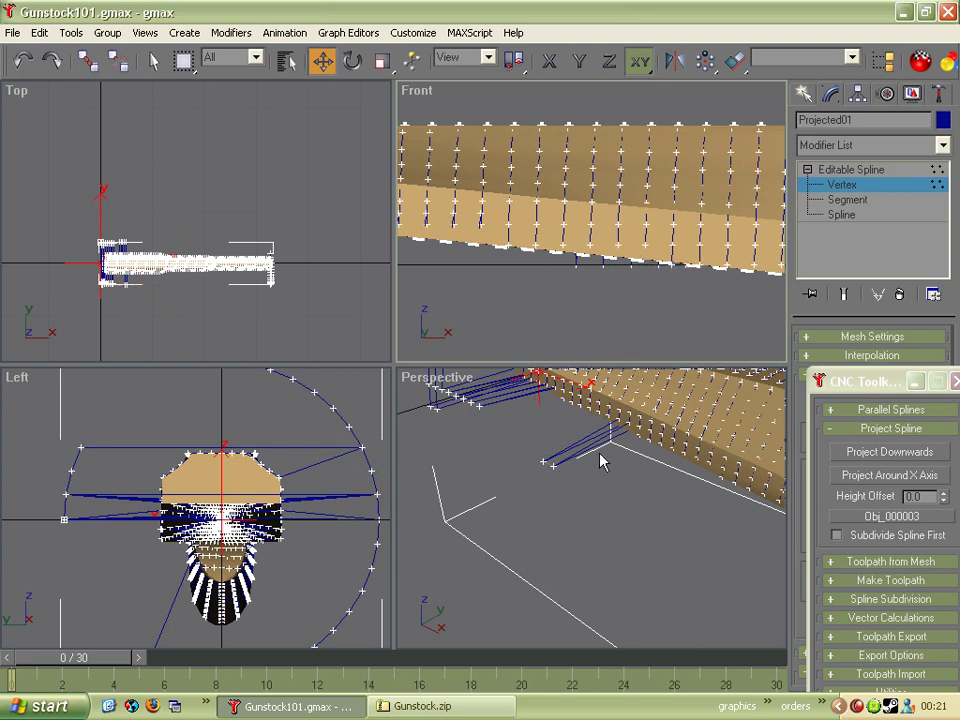
Delete the last two vertices of the stray row and the stray group beside the gunstock's front end in the Perspective view
click(553, 466)
key(Delete)
click(543, 462)
key(Delete)
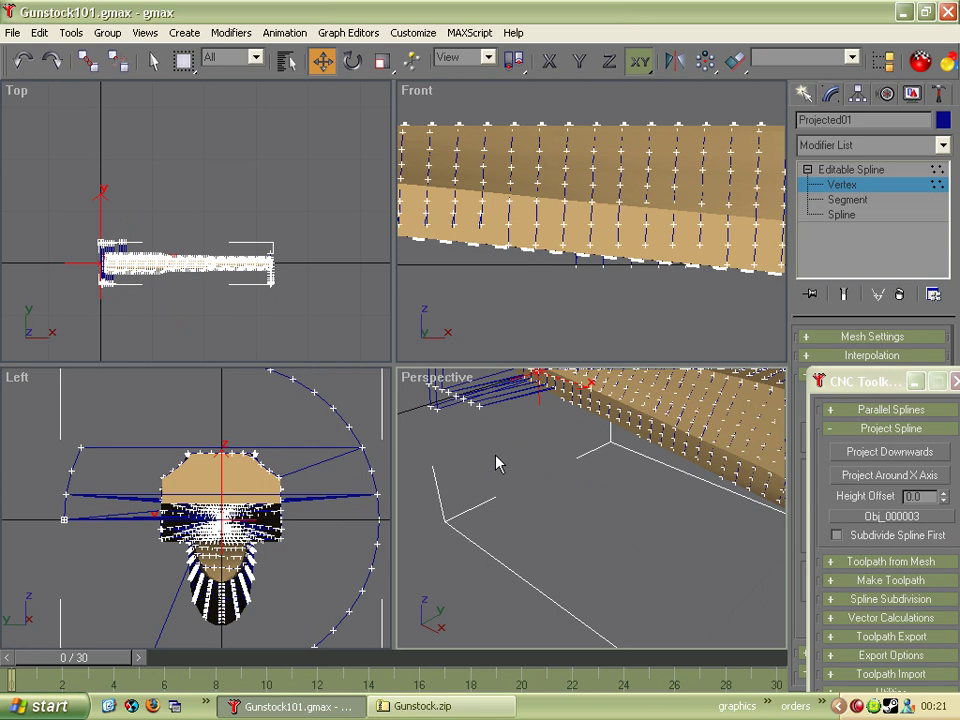
middle_drag(496, 456, 565, 530)
drag(491, 400, 605, 521)
key(Delete)
key(Delete)
Delete the stray vertices ahead of the gunstock's front end and the two remaining stray groups beside it in the Left view
middle_drag(567, 501, 506, 528)
scroll(580, 302, down, 5)
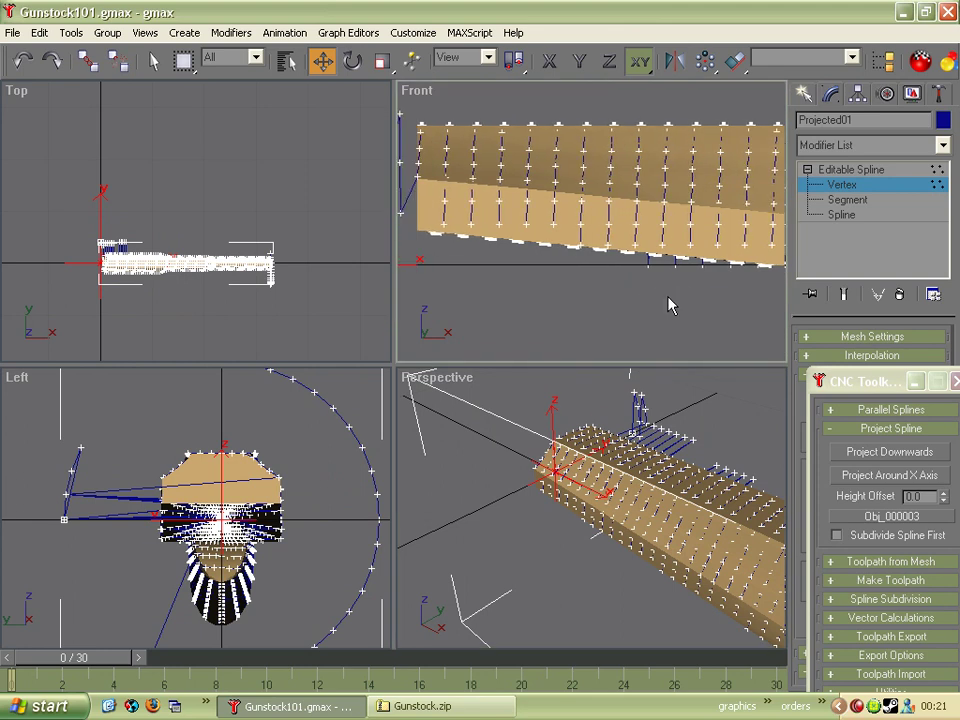
drag(469, 163, 531, 287)
key(Delete)
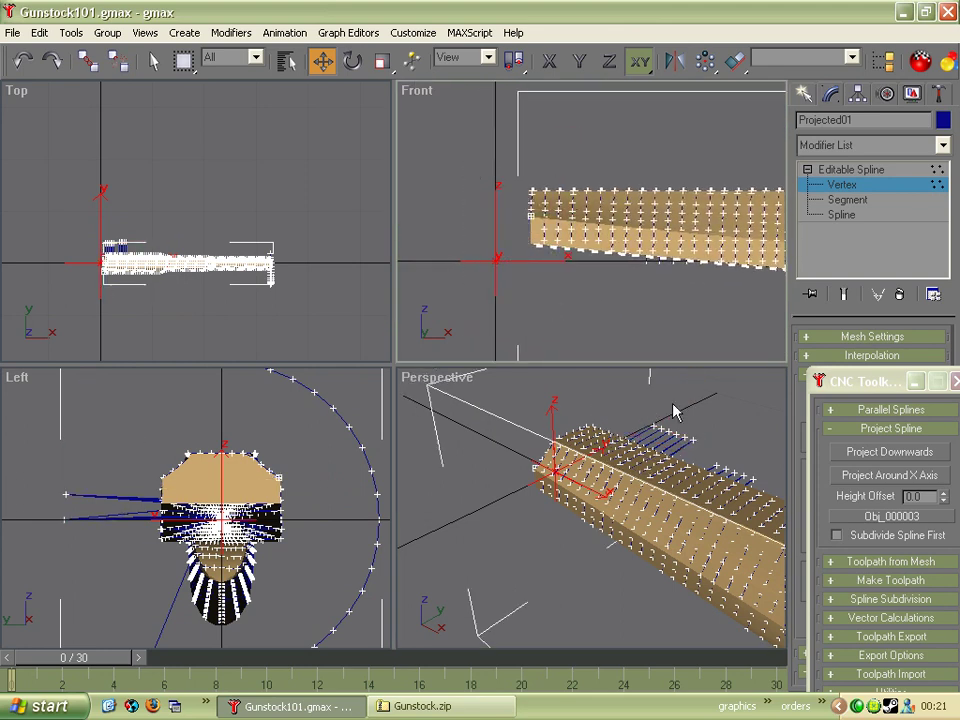
drag(31, 470, 109, 551)
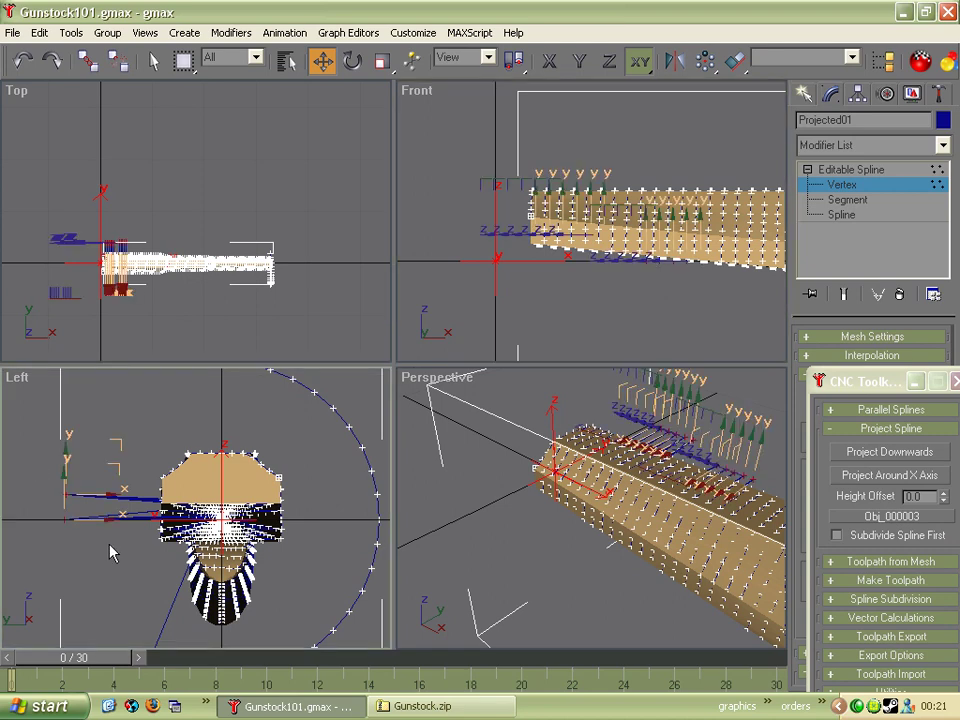
key(Delete)
Delete the remaining stray vertices forming the large arc around the gunstock in the Left view
middle_drag(343, 476, 532, 265)
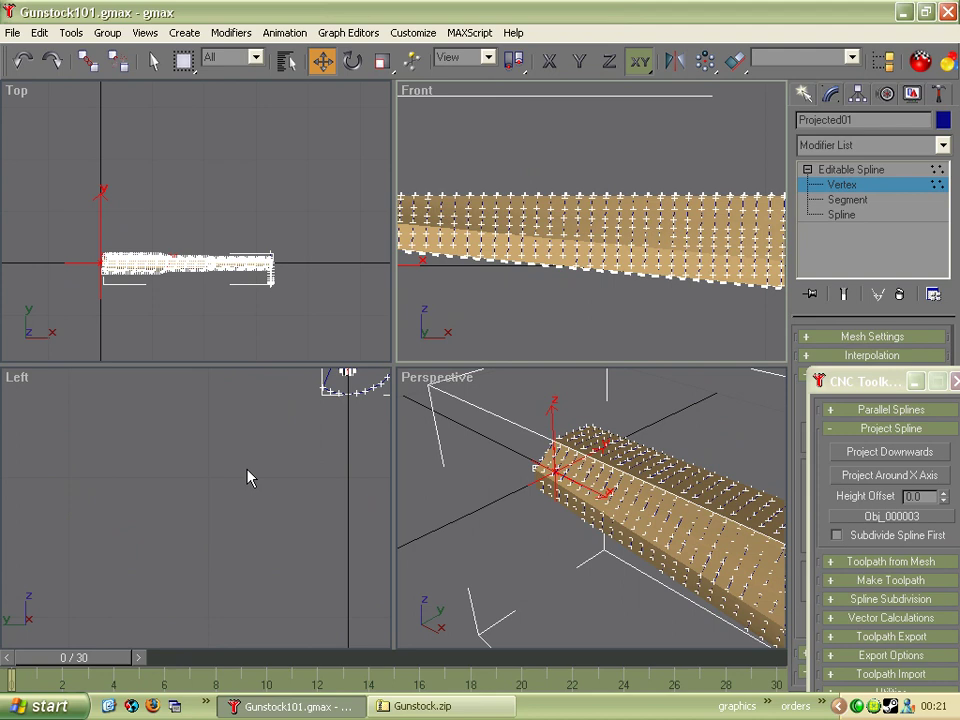
middle_drag(250, 478, 147, 568)
drag(179, 549, 305, 466)
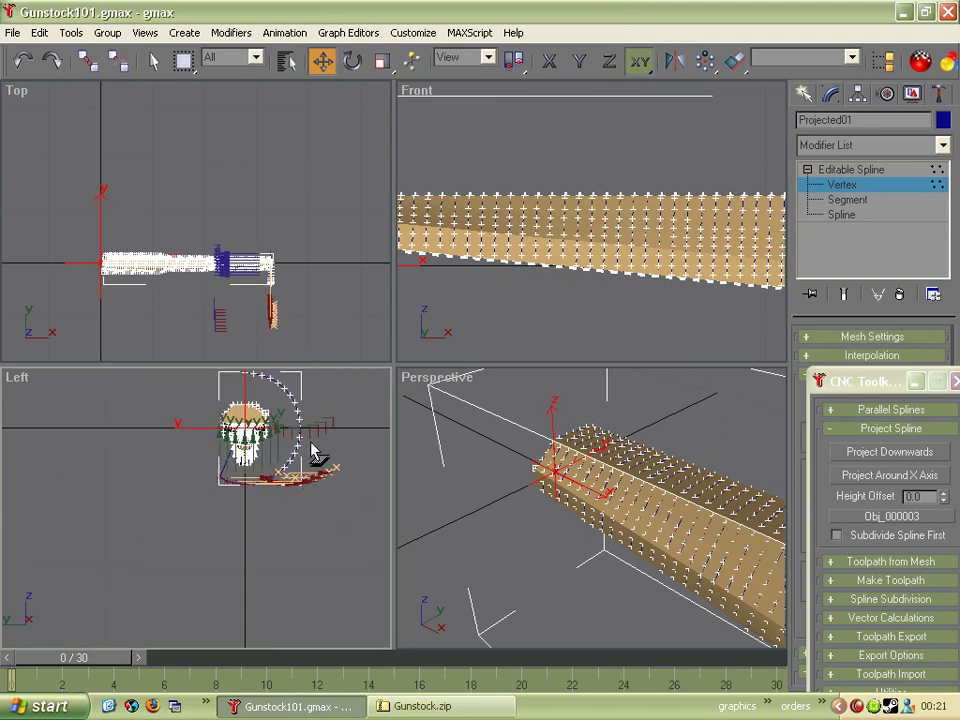
key(Delete)
drag(326, 388, 281, 498)
key(Delete)
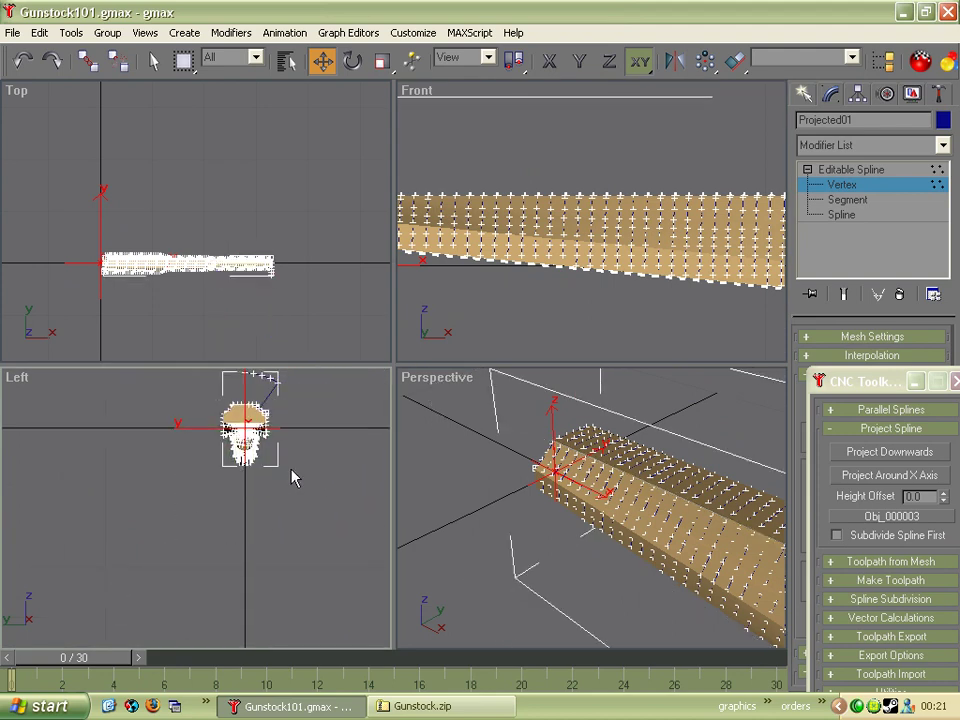
middle_drag(293, 478, 311, 540)
drag(274, 403, 318, 445)
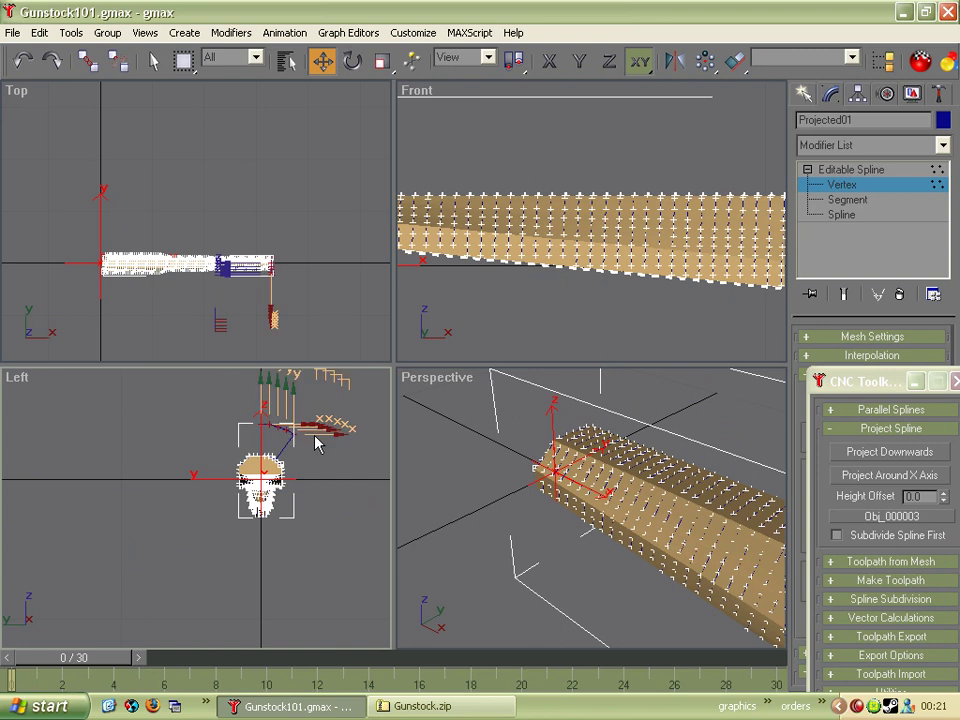
key(Delete)
Inspect the projected spline along the whole gunstock in the Front and Perspective views for remaining stray vertices
middle_click(576, 304)
scroll(538, 287, down, 6)
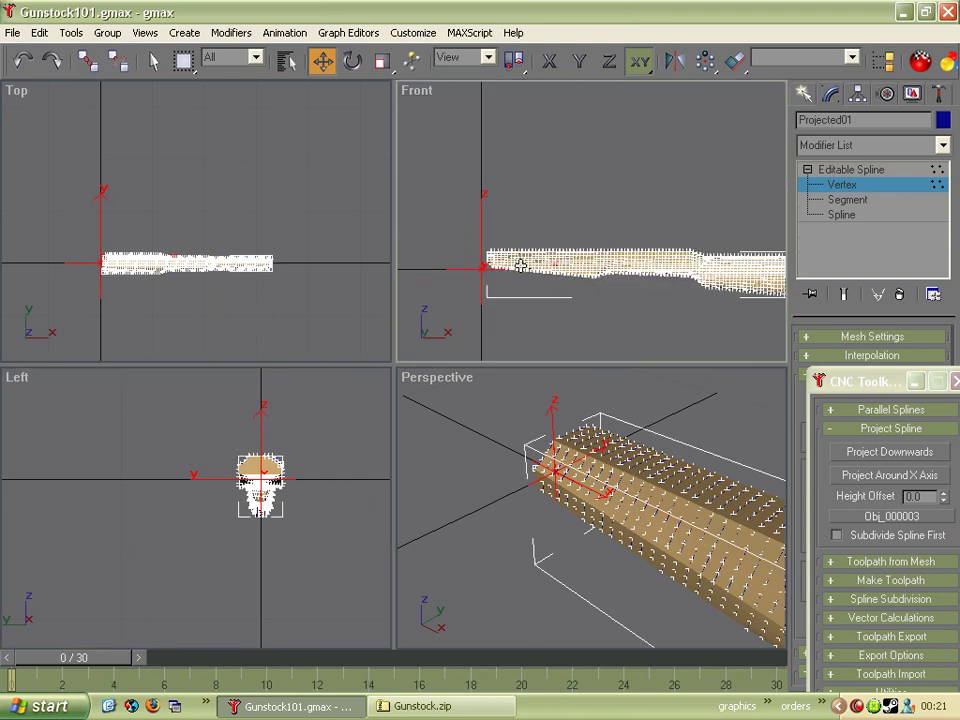
middle_drag(642, 312, 520, 281)
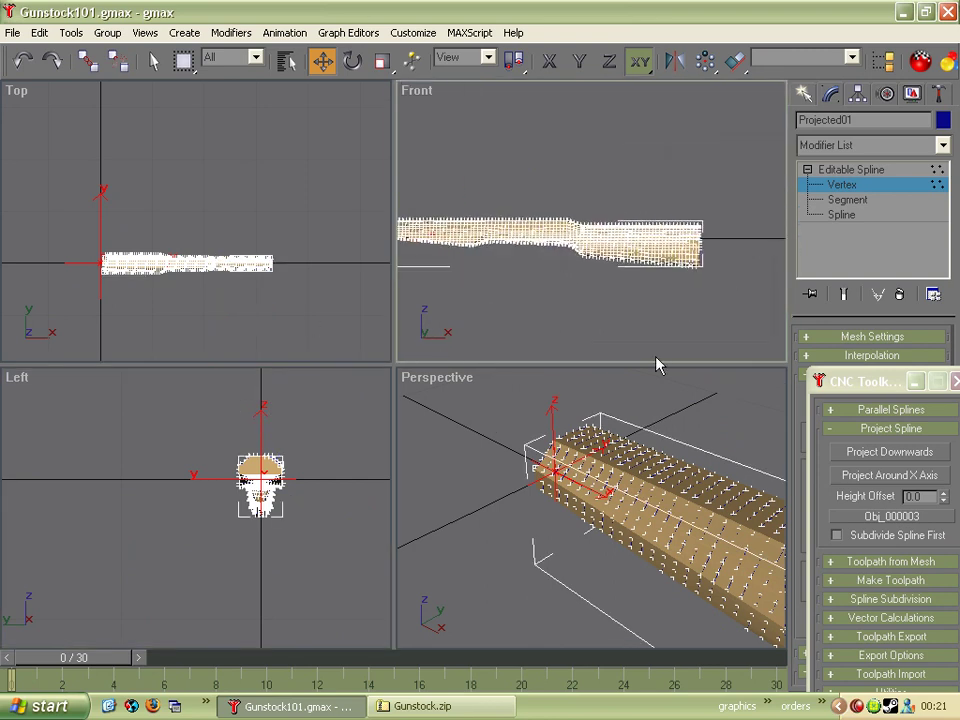
scroll(459, 448, down, 6)
scroll(495, 448, up, 4)
middle_drag(527, 341, 626, 266)
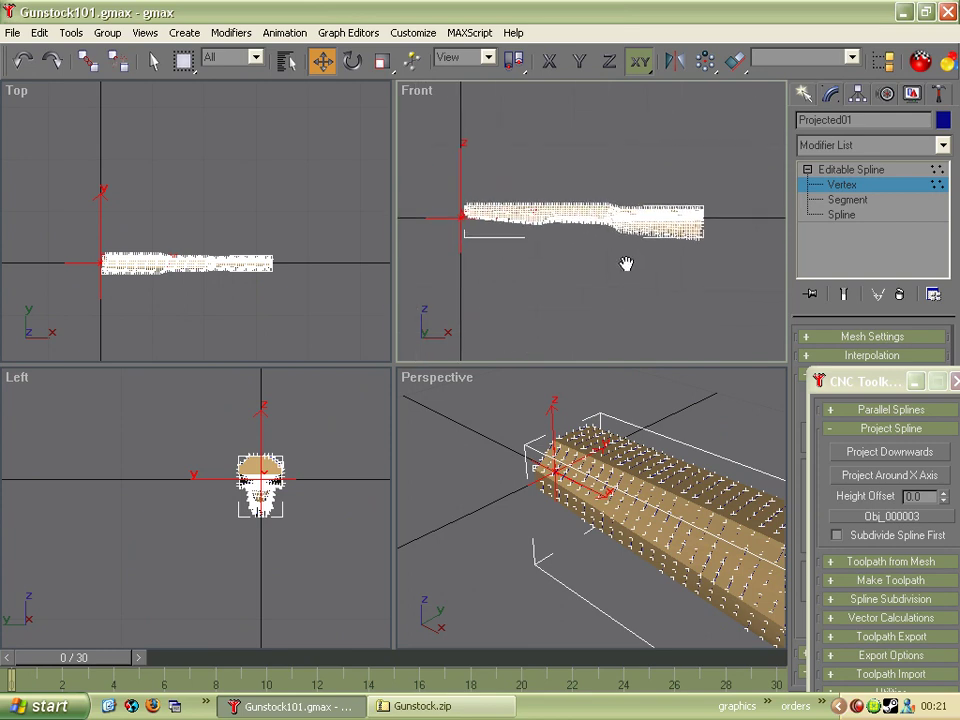
scroll(480, 445, down, 5)
scroll(581, 530, up, 6)
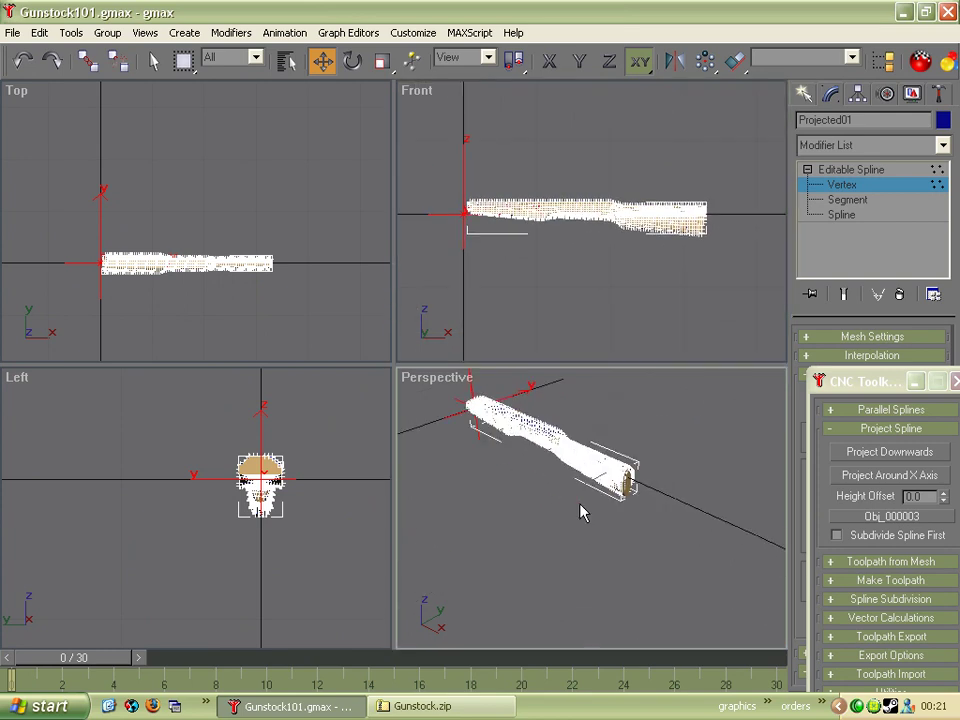
scroll(628, 452, up, 3)
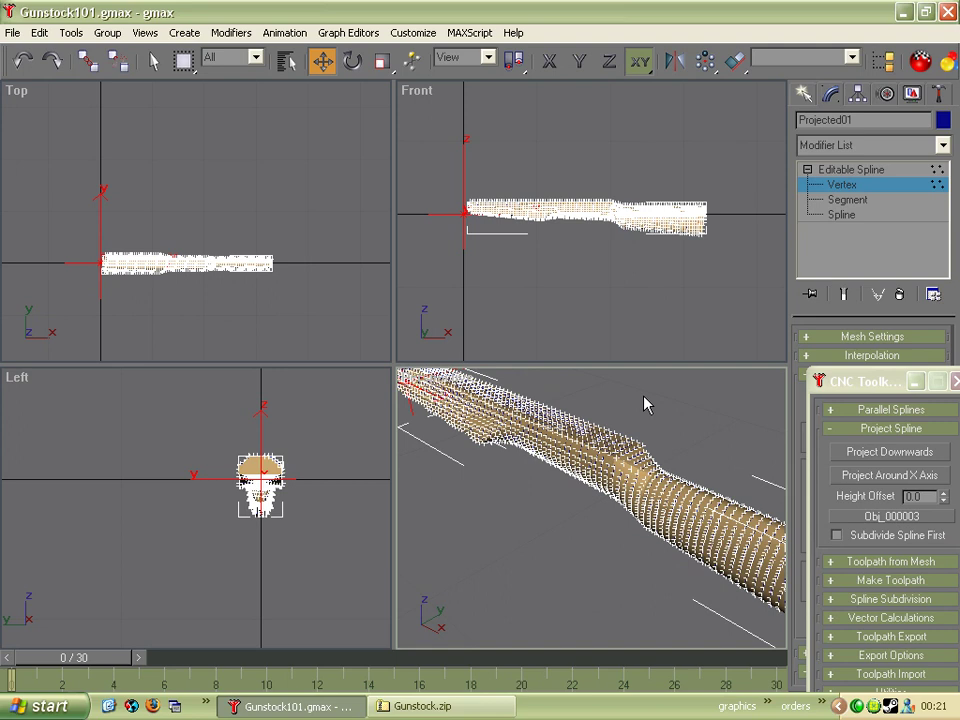
scroll(643, 405, down, 3)
Bring the CNC Toolkit window fully into view and expose its Make Toolpath and Vector Calculations settings
drag(870, 381, 845, 155)
click(806, 203)
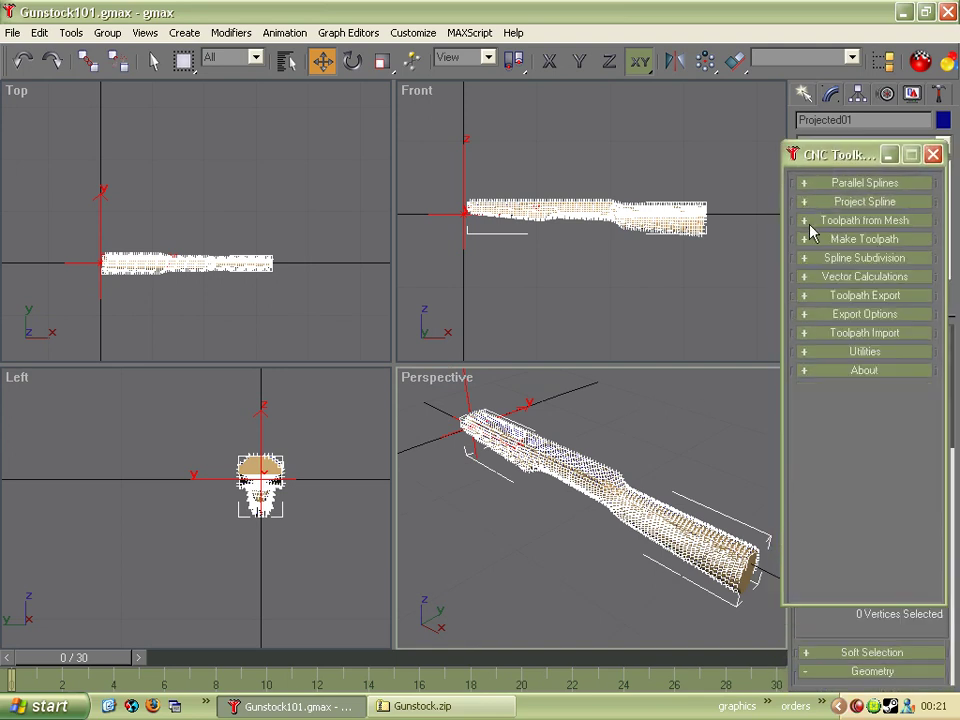
click(822, 221)
click(822, 221)
click(838, 242)
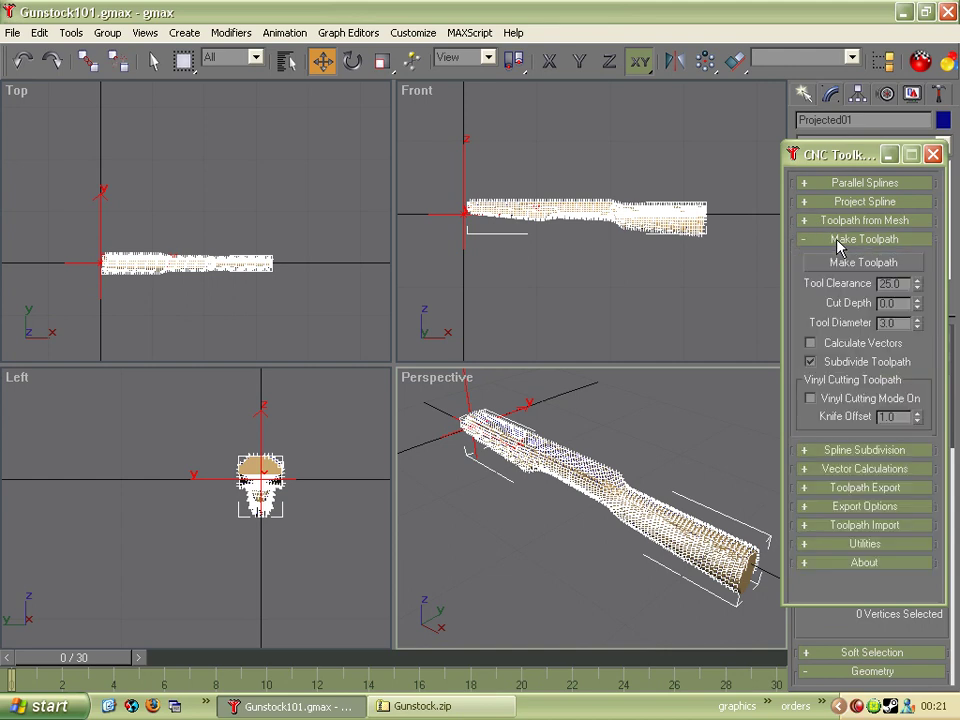
click(808, 472)
scroll(829, 360, down, 3)
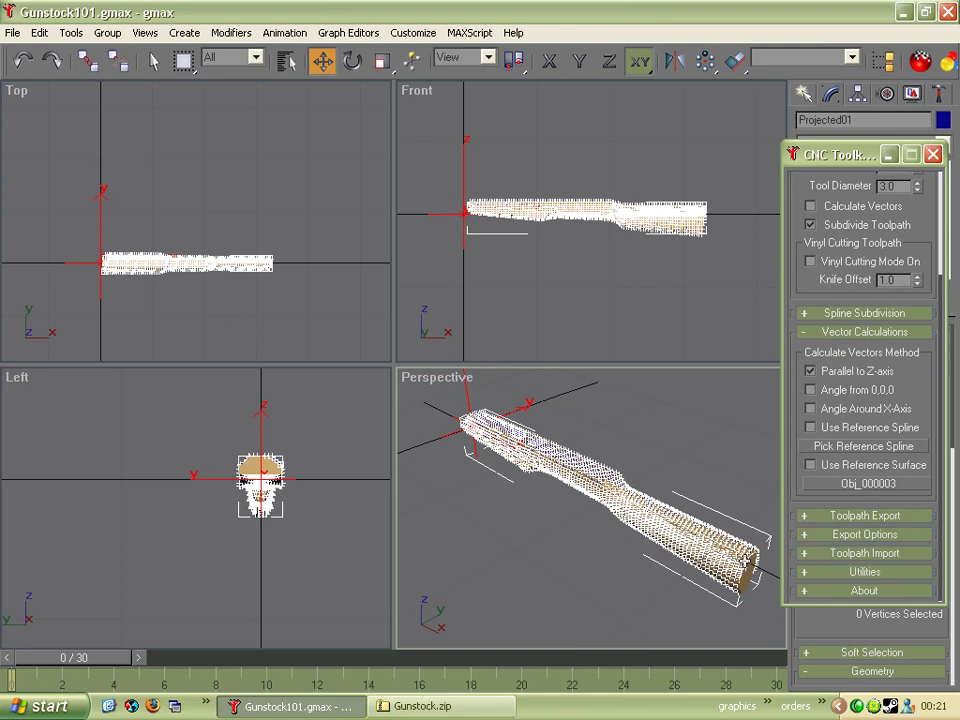
Leave spline sub-object editing and raise the ZeroPoint helper to just above the gunstock's top in the Front view
click(561, 323)
middle_drag(541, 271, 570, 311)
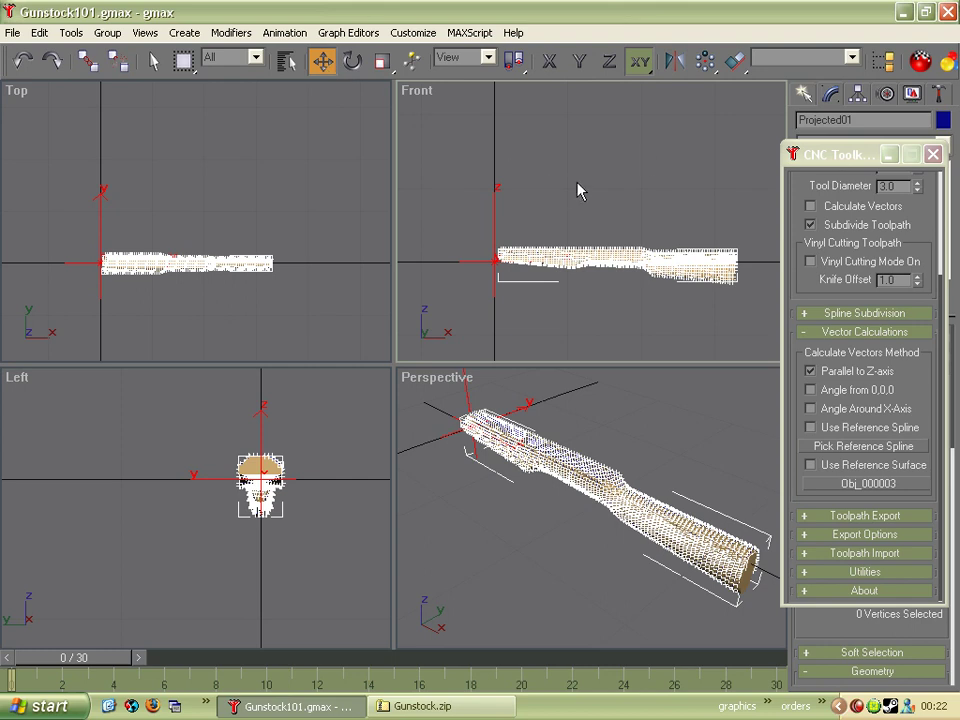
drag(839, 161, 876, 410)
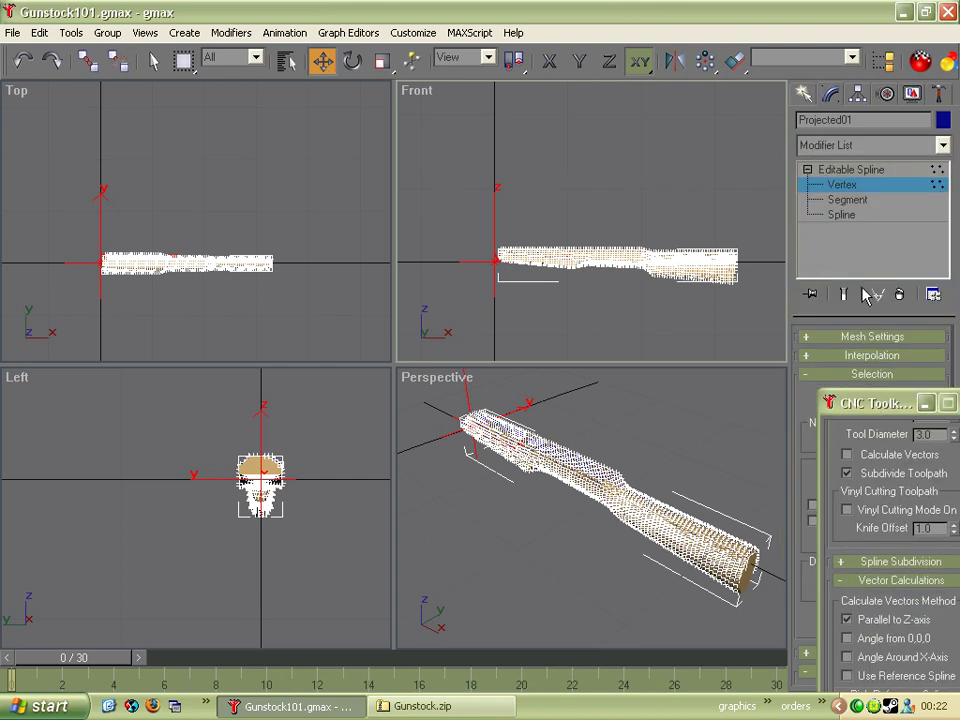
click(845, 199)
click(598, 214)
click(491, 258)
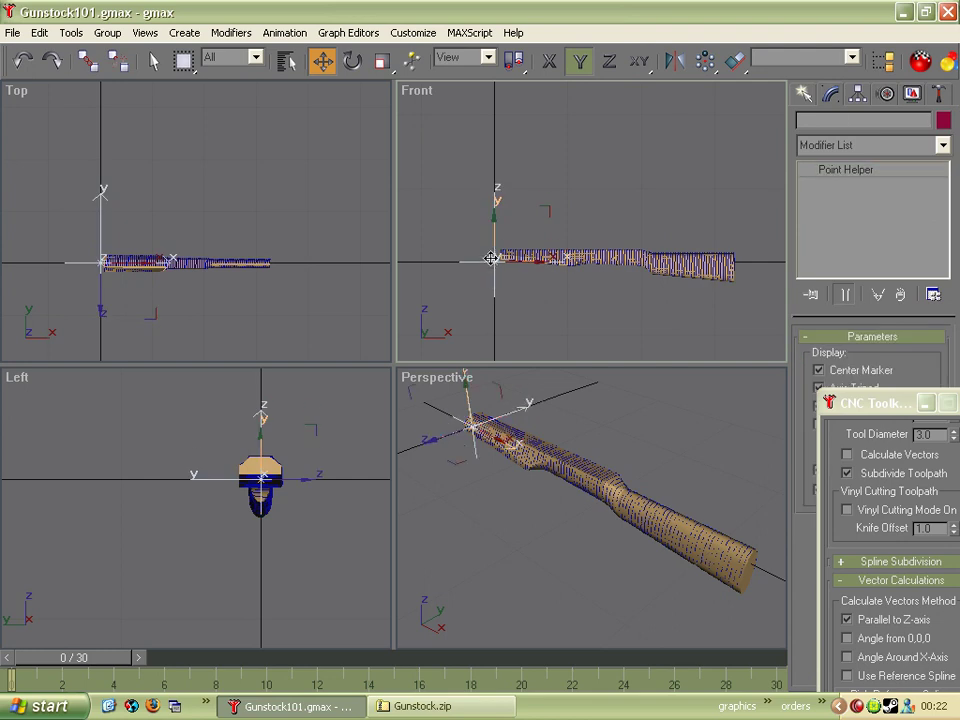
drag(491, 258, 491, 247)
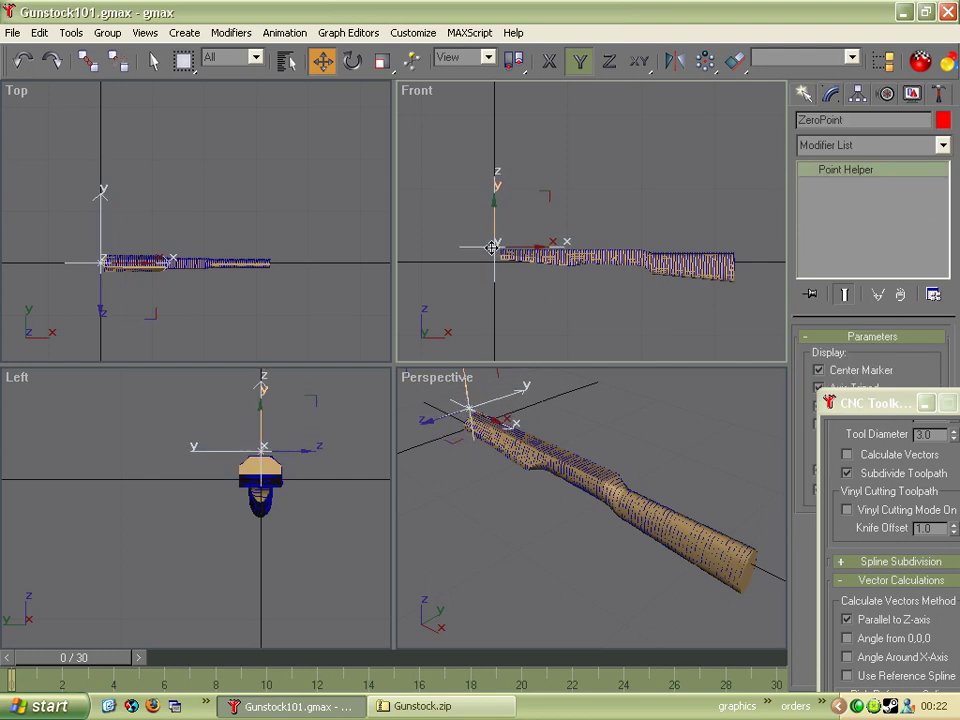
click(543, 223)
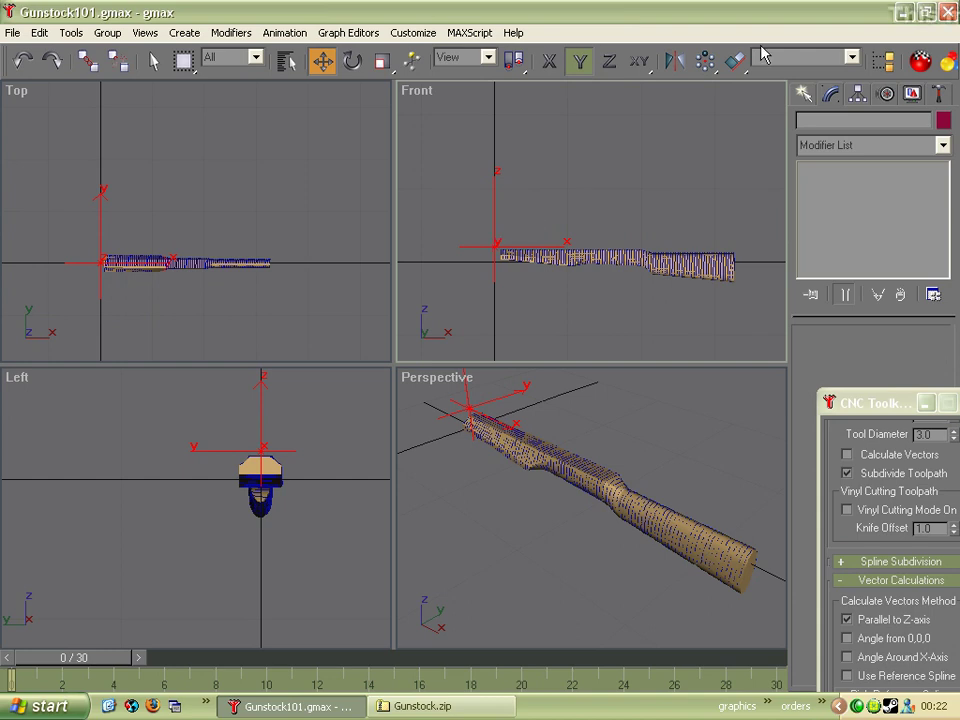
Set the vector calculation method to Use Reference Surface and pick the gunstock mesh Obj_000003 as the surface
click(927, 13)
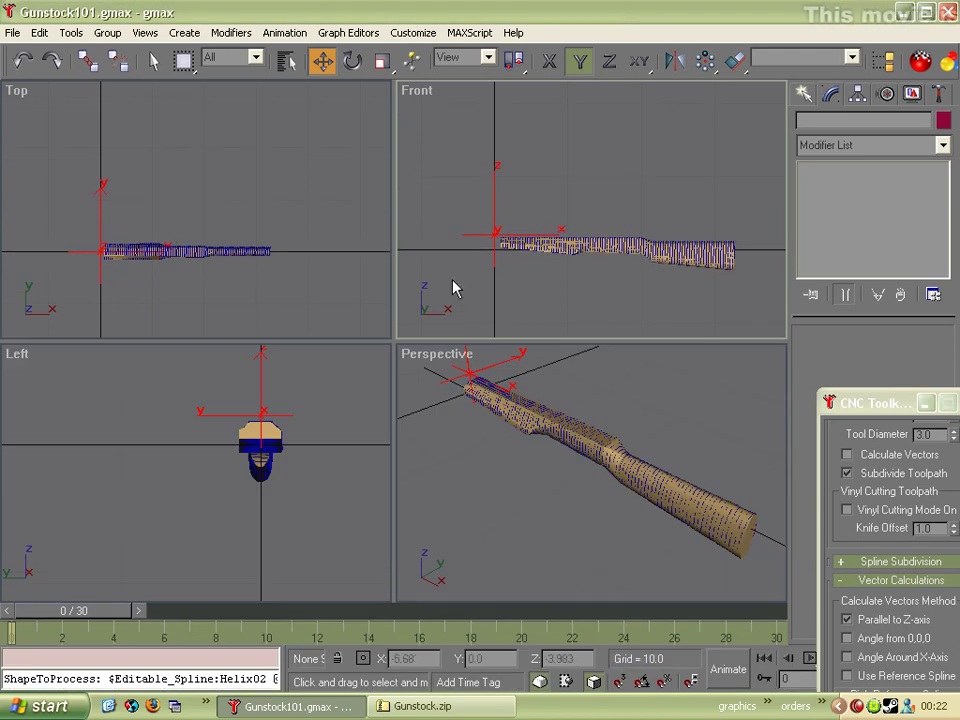
drag(871, 404, 835, 148)
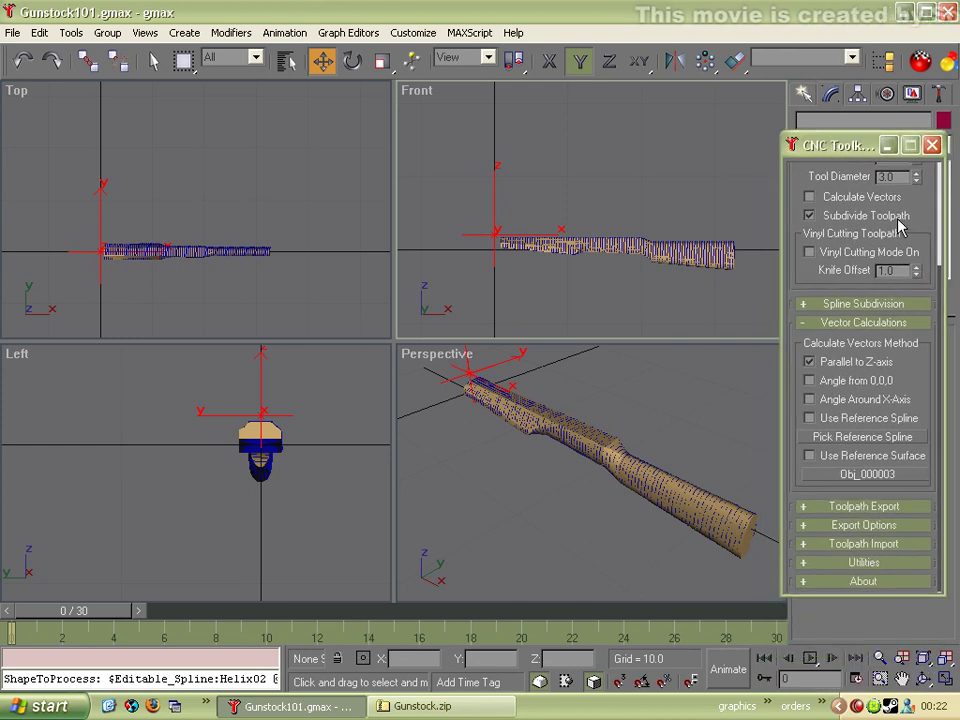
scroll(900, 225, up, 4)
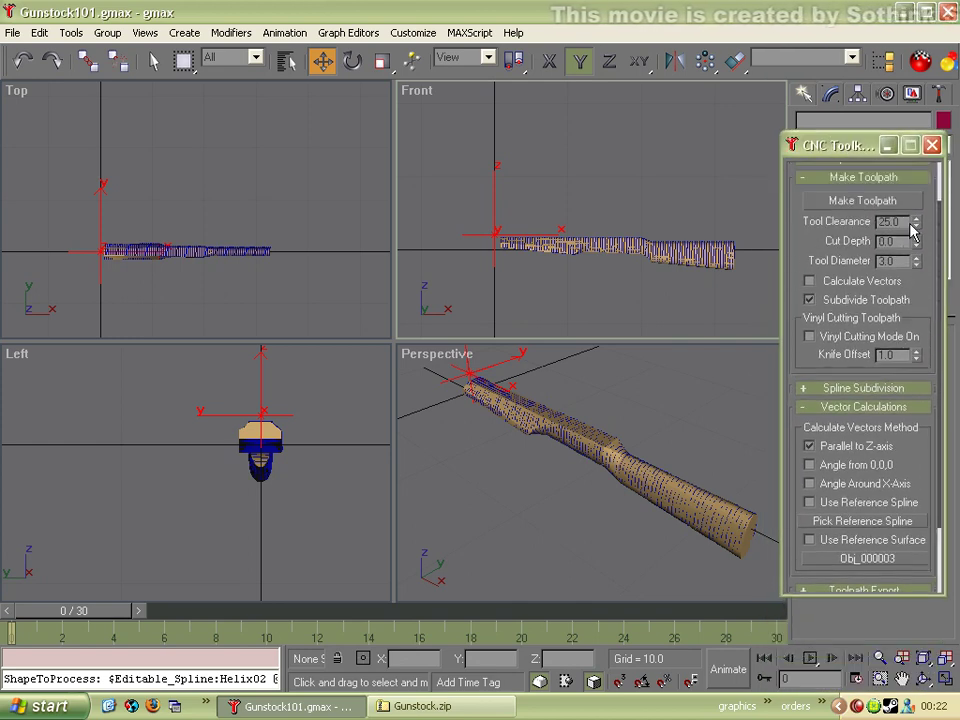
scroll(884, 215, down, 2)
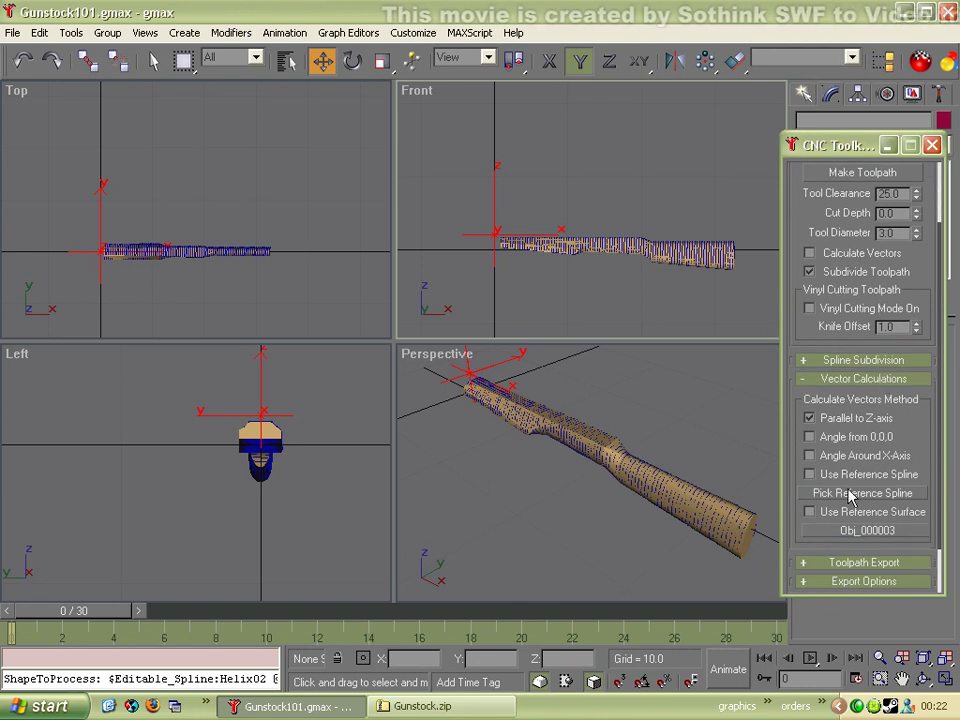
click(810, 512)
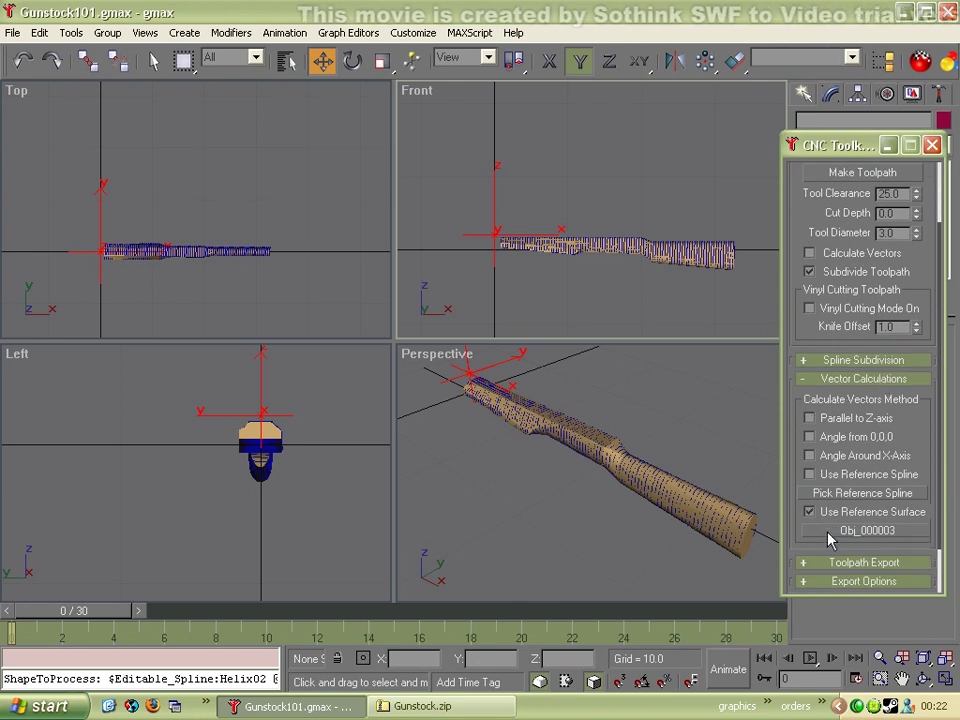
click(832, 530)
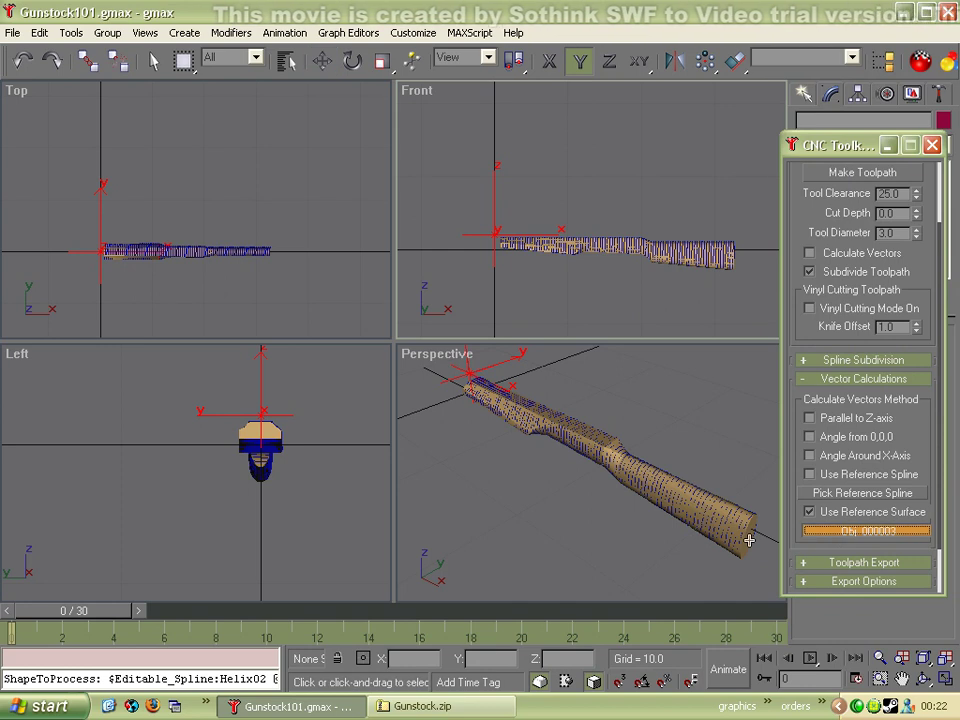
click(749, 541)
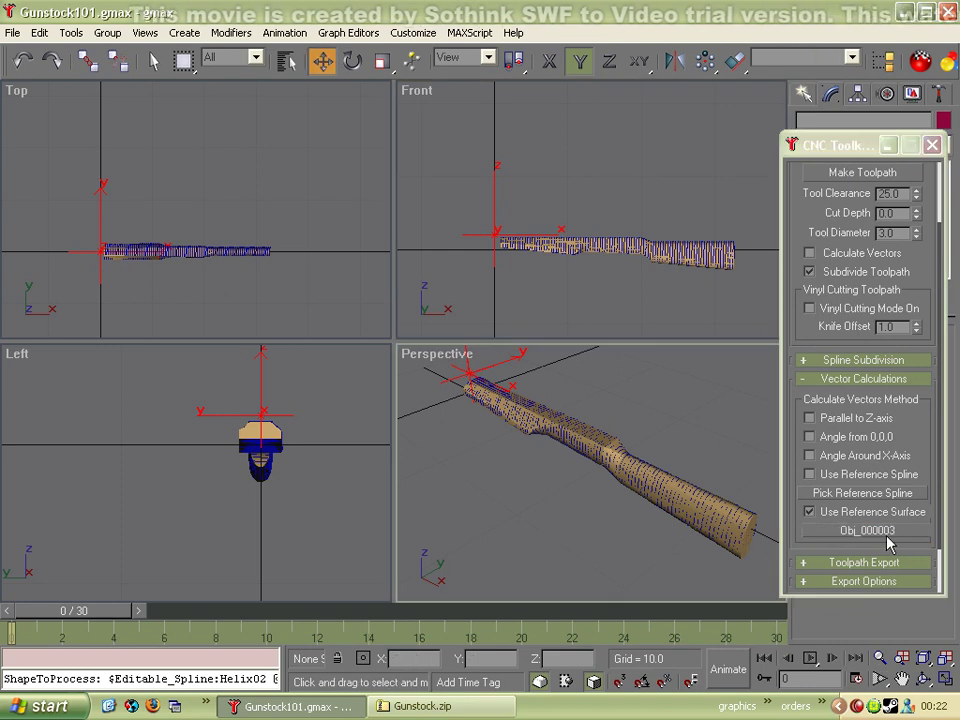
Enable Calculate Vectors with Subdivide Toolpath off, and set the toolpath's Tool Clearance to 1
click(810, 254)
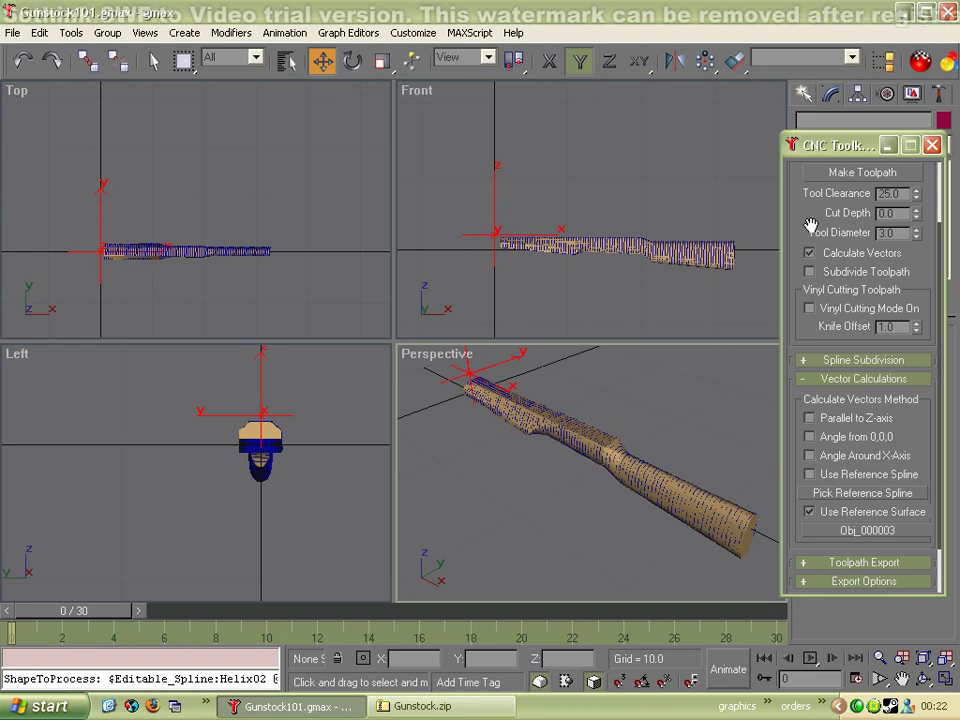
drag(810, 226, 808, 261)
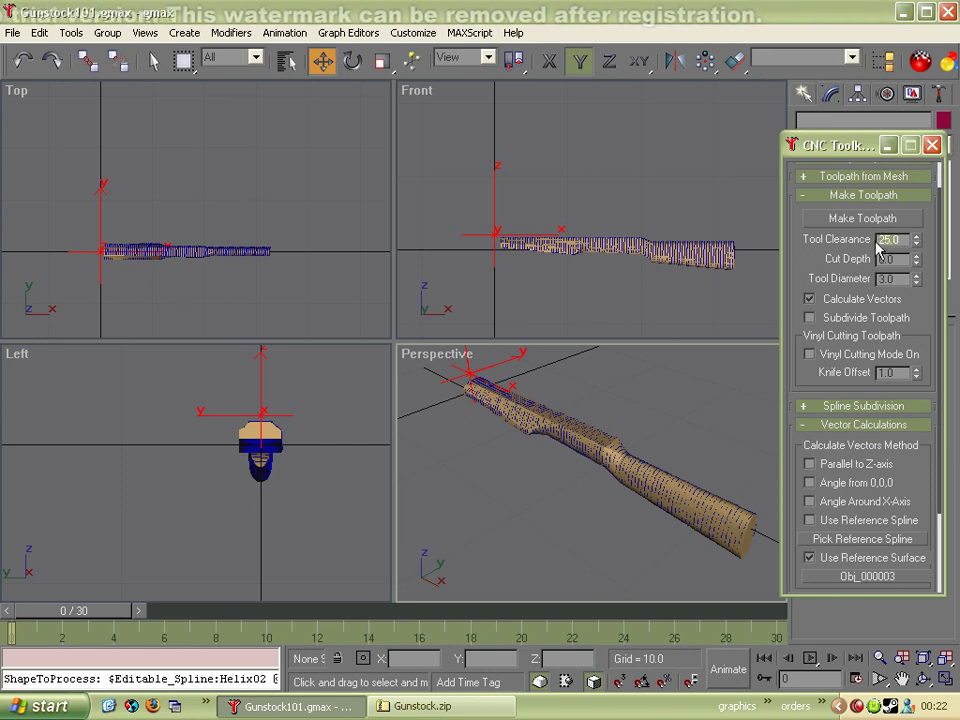
text(1)
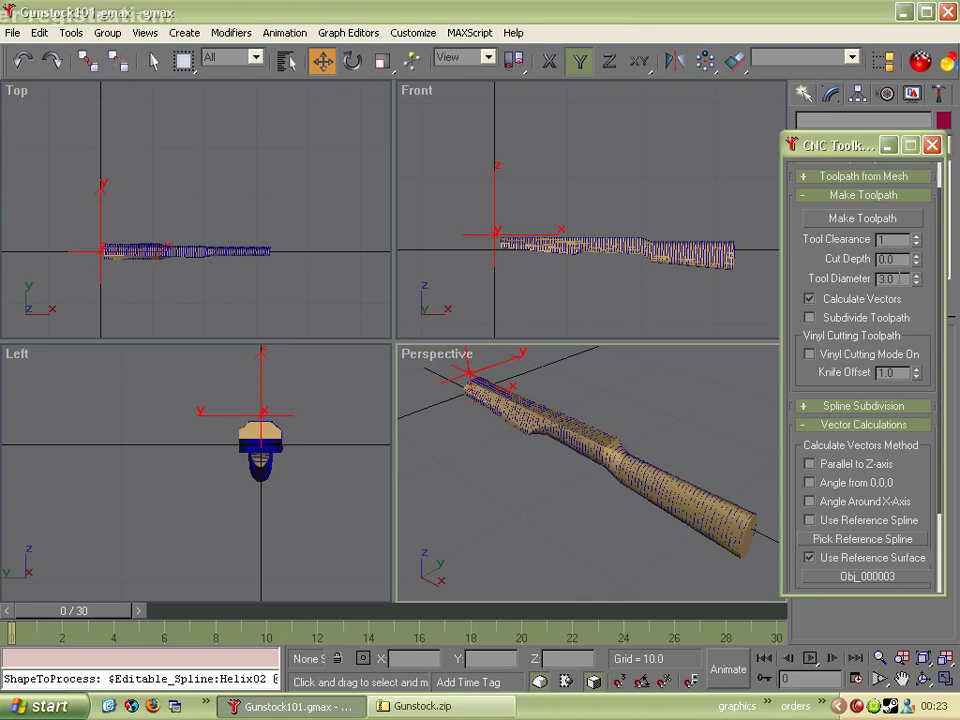
Set the Tool Diameter to 0.75 and make a toolpath from the projected helix spline around the gunstock
text(0)
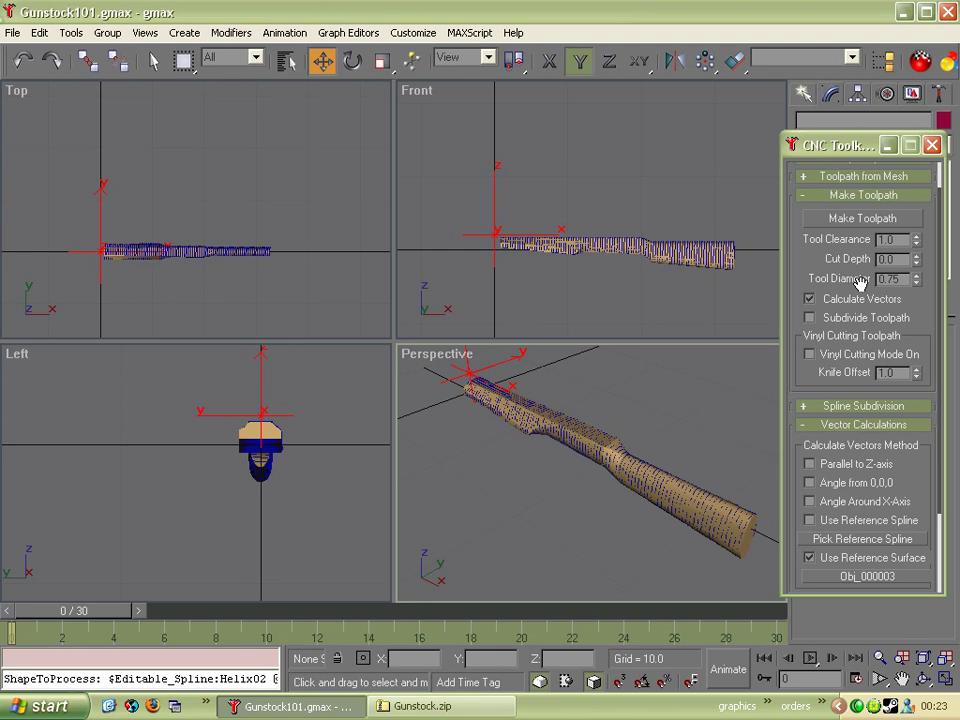
click(865, 221)
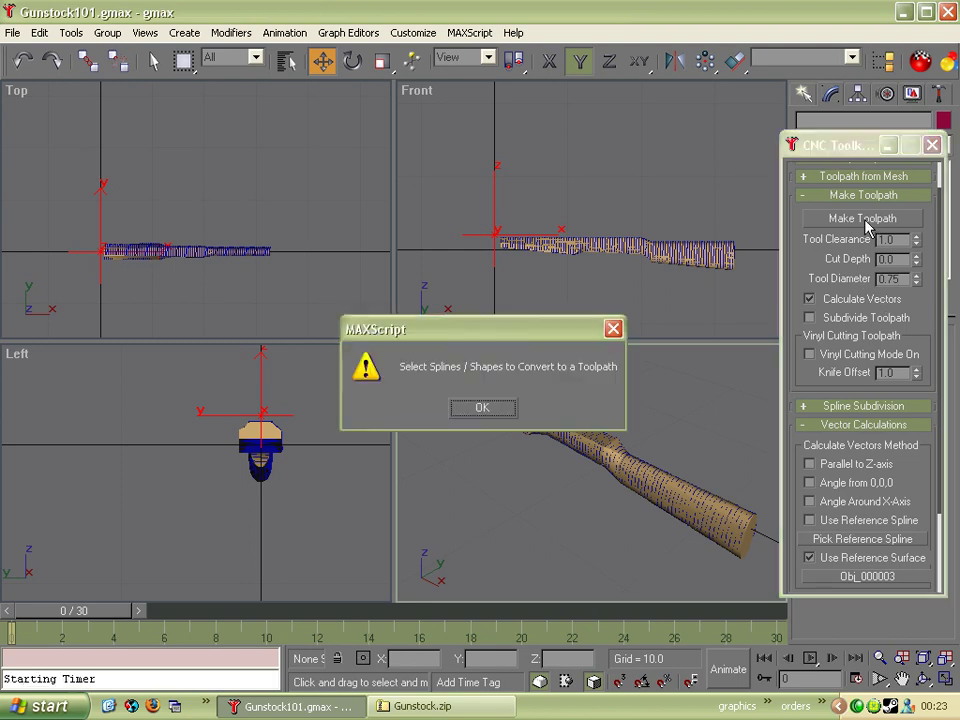
click(486, 408)
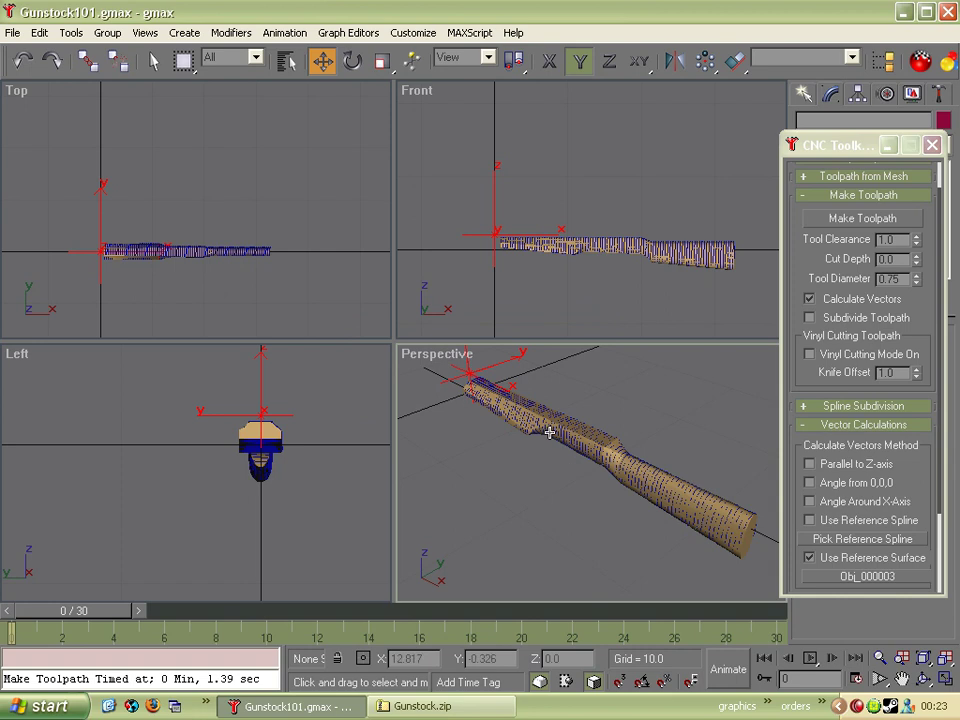
click(261, 462)
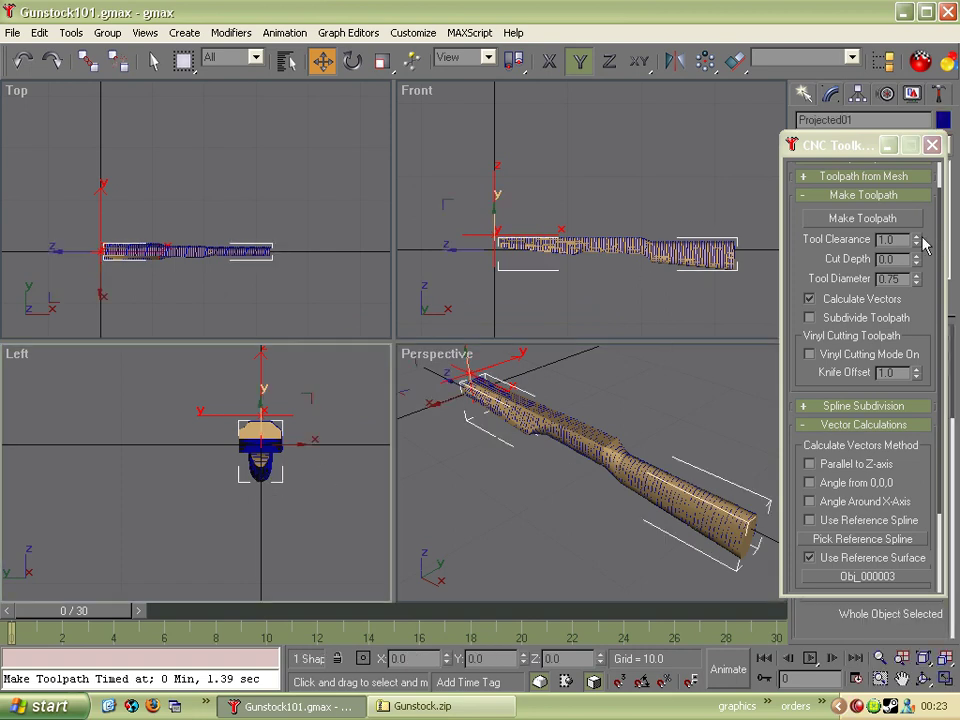
click(890, 219)
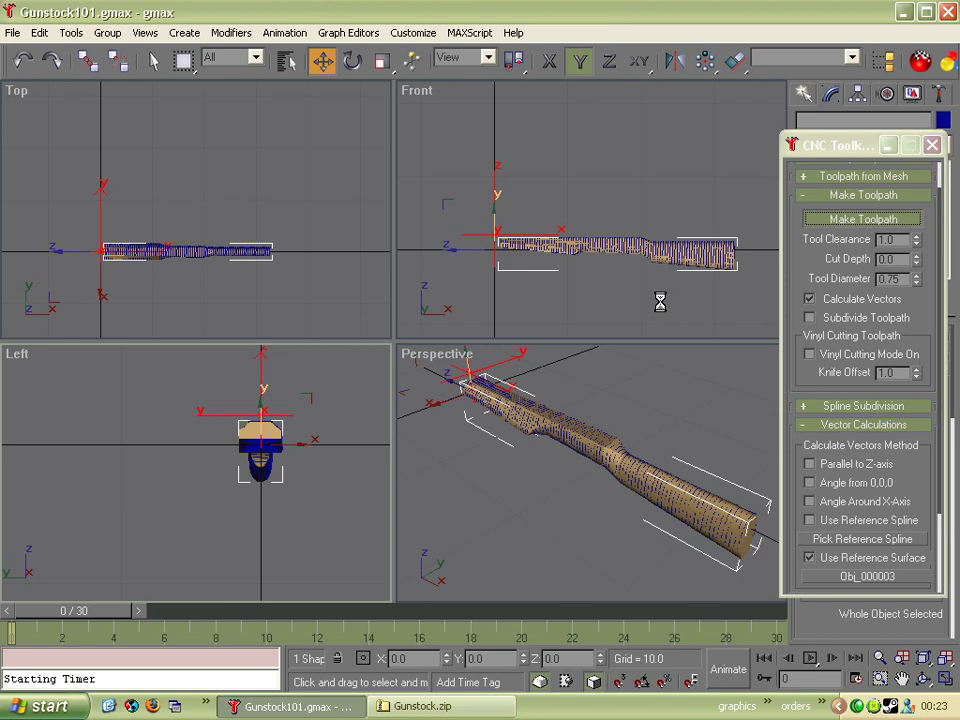
click(726, 316)
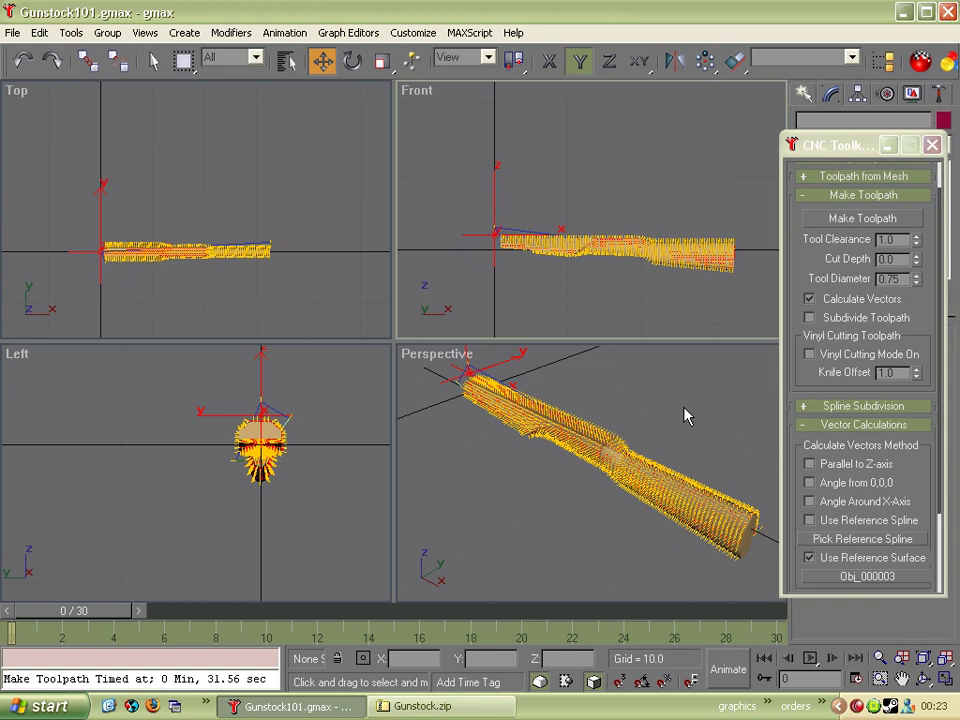
Examine the direction and spacing of the toolpath vectors along the gunstock's surface in the Perspective view
middle_drag(686, 414, 651, 437)
scroll(603, 507, up, 5)
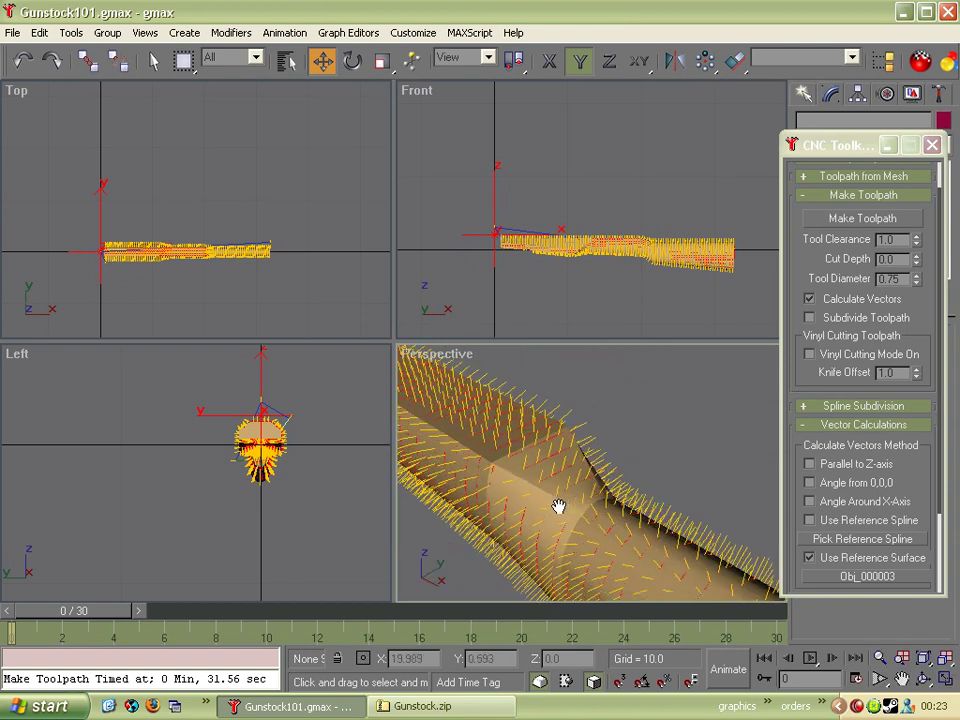
scroll(493, 433, down, 4)
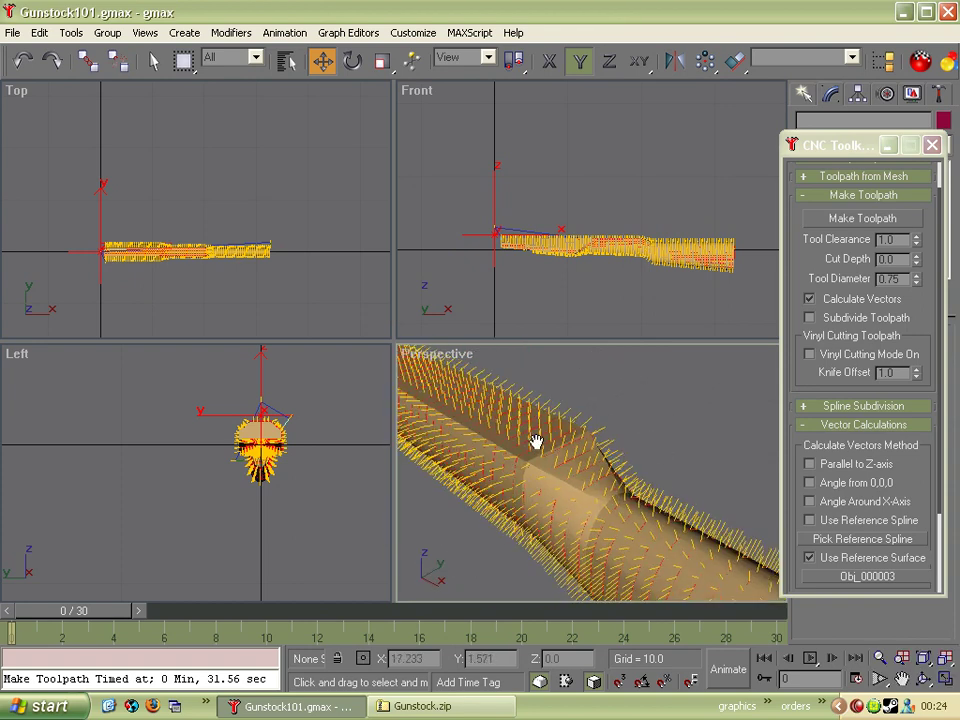
scroll(563, 460, up, 3)
scroll(561, 456, down, 3)
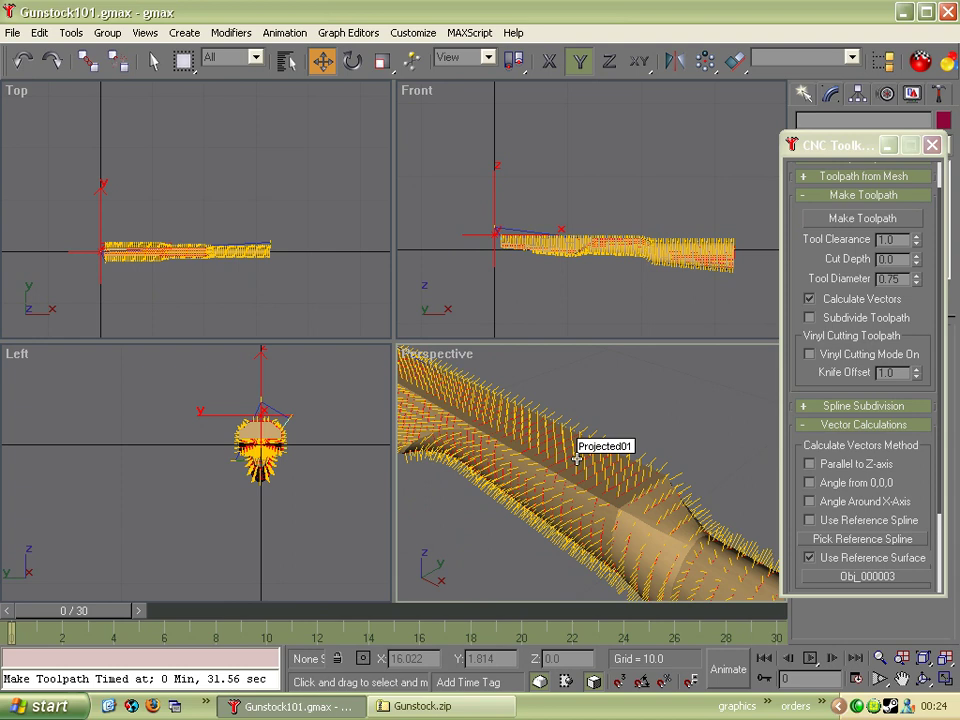
scroll(580, 457, down, 2)
scroll(590, 485, down, 3)
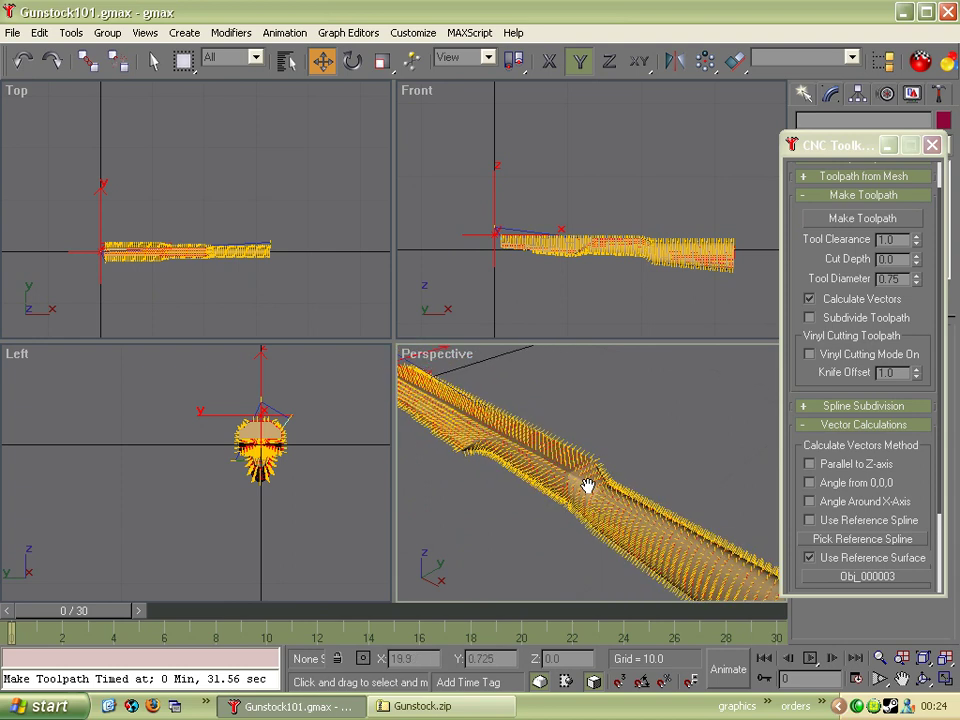
scroll(643, 466, down, 3)
Collapse the Make Toolpath and Vector Calculations settings and expose the Toolpath Export and Export Options settings
click(840, 194)
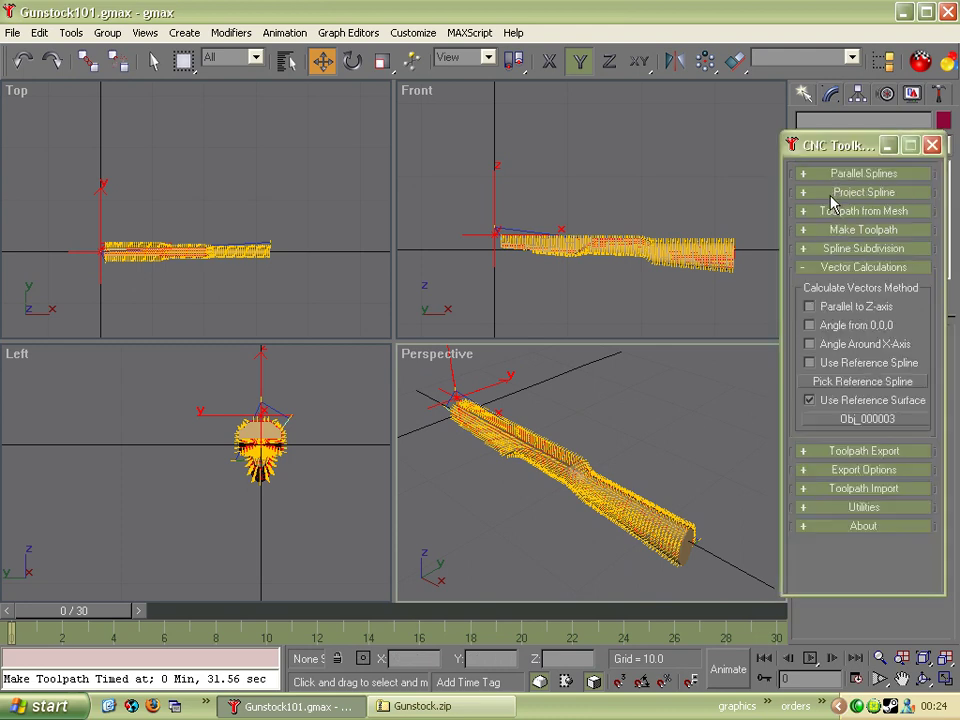
click(832, 268)
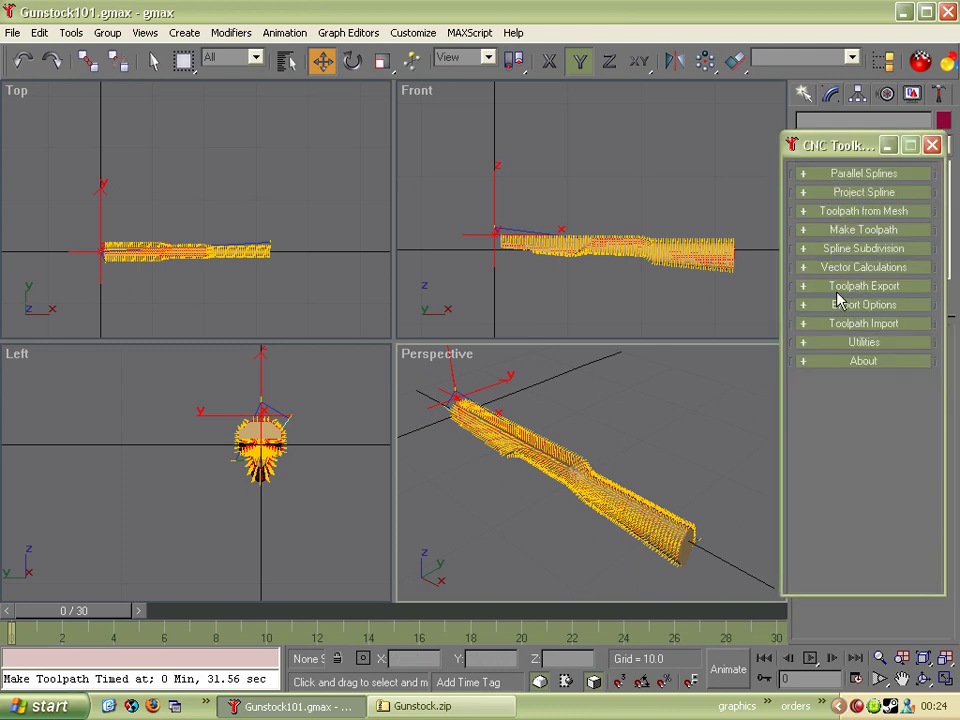
click(841, 287)
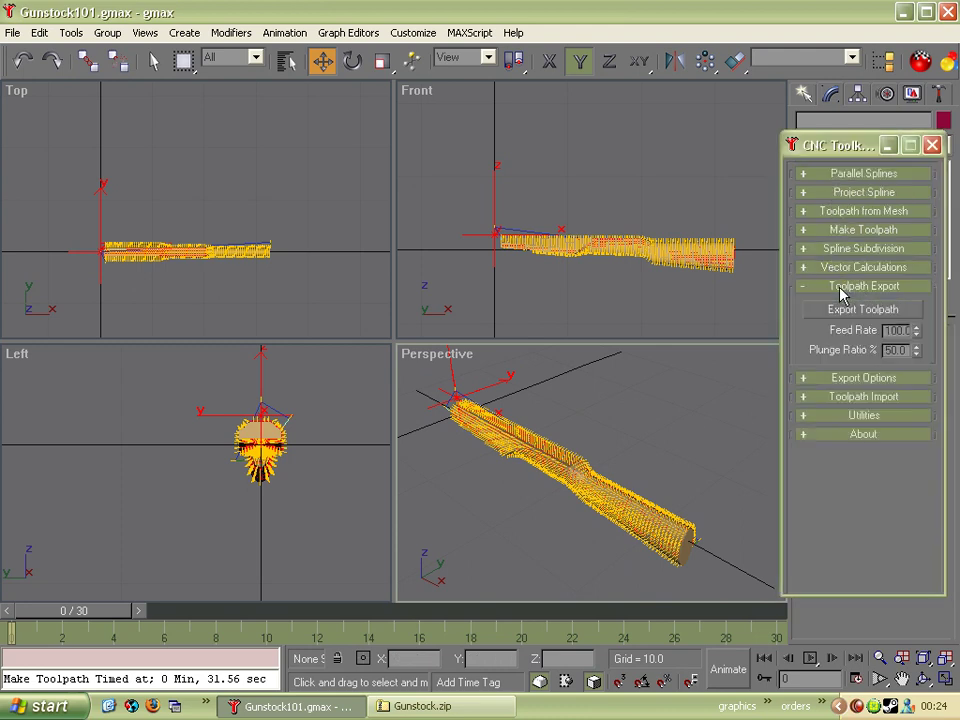
click(840, 377)
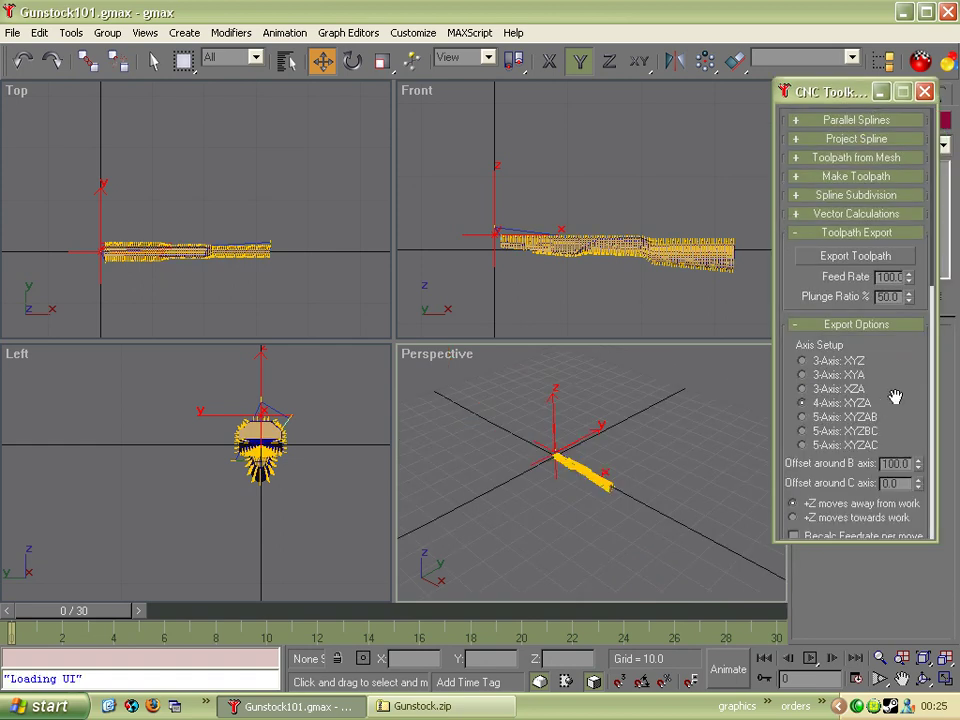
Select the gunstock toolpath and export it using the 4-Axis: XYZA axis setup
scroll(568, 514, up, 5)
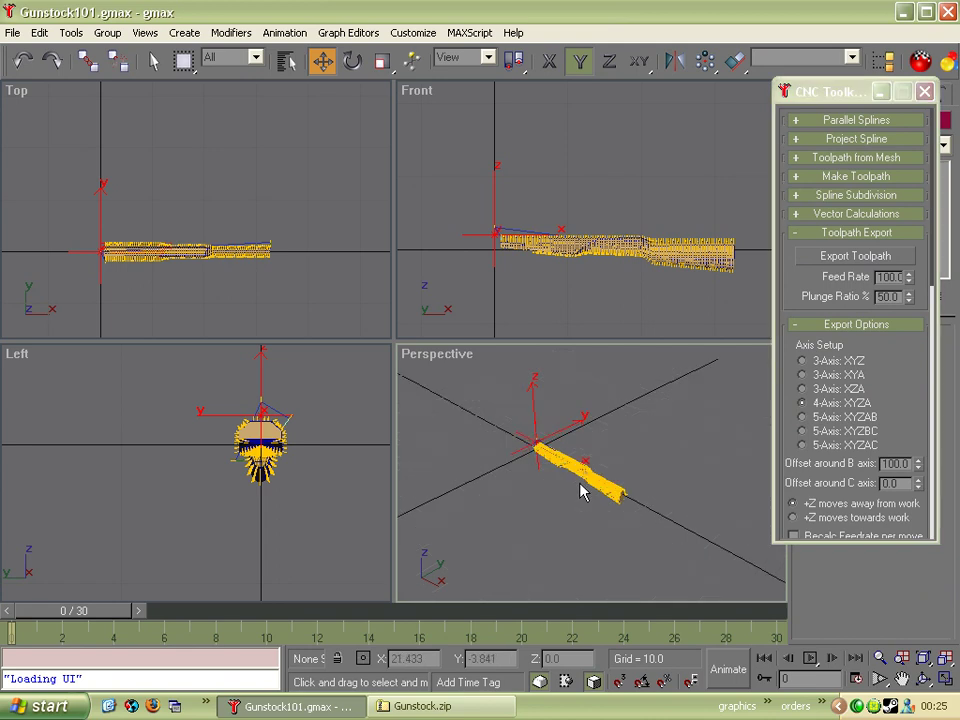
scroll(545, 533, up, 3)
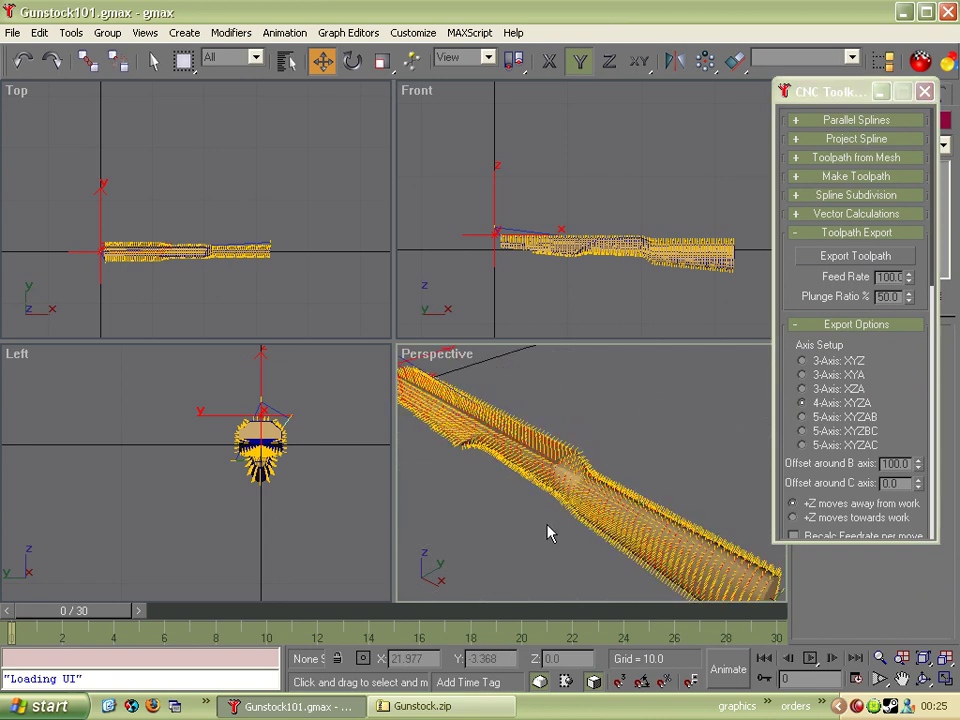
click(597, 485)
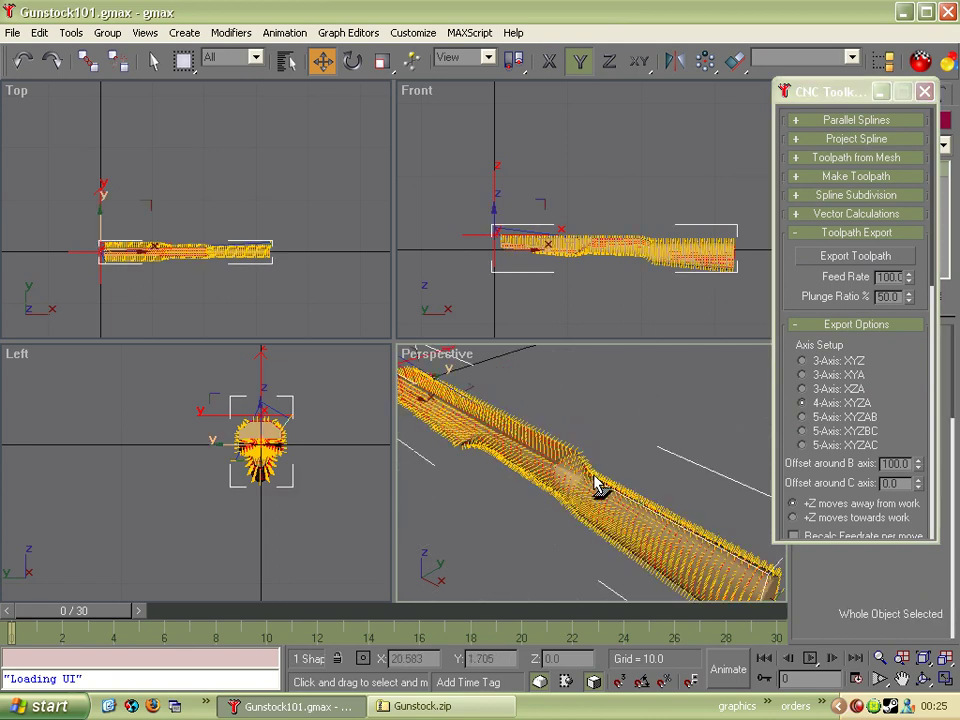
click(835, 258)
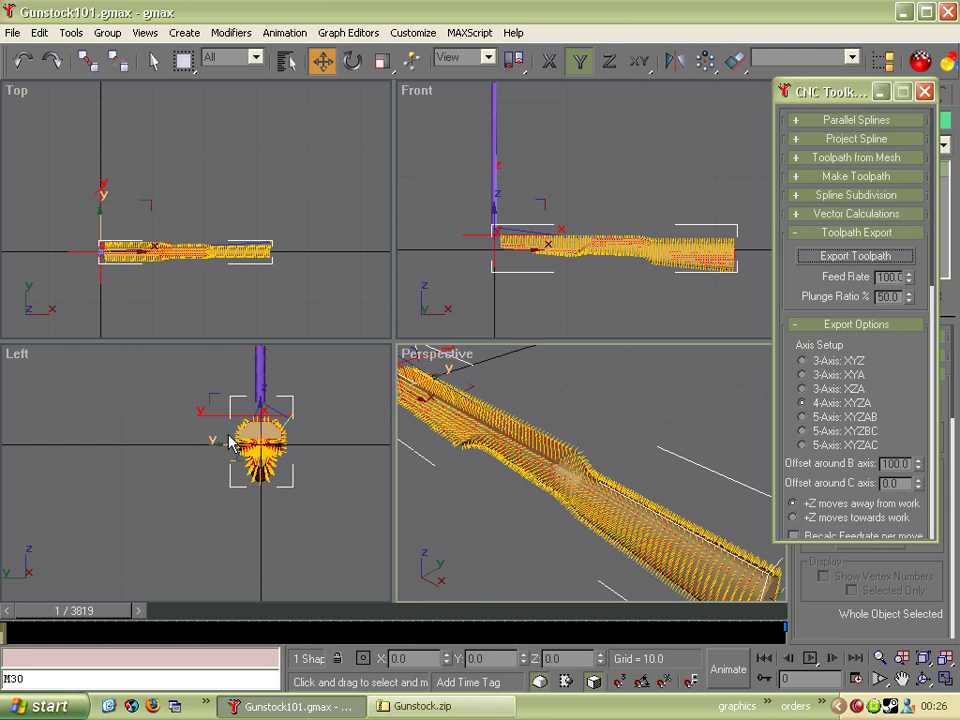
Deselect the toolpath and play the machining animation, viewing the tool's motion near the narrow end of the gunstock
click(597, 412)
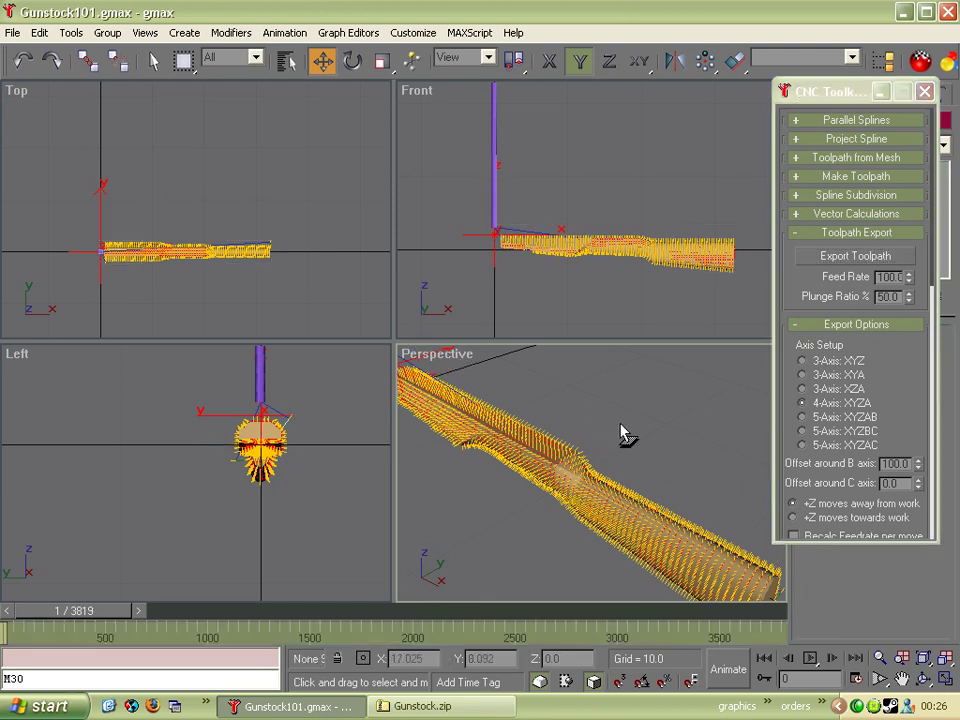
scroll(621, 435, down, 4)
click(811, 659)
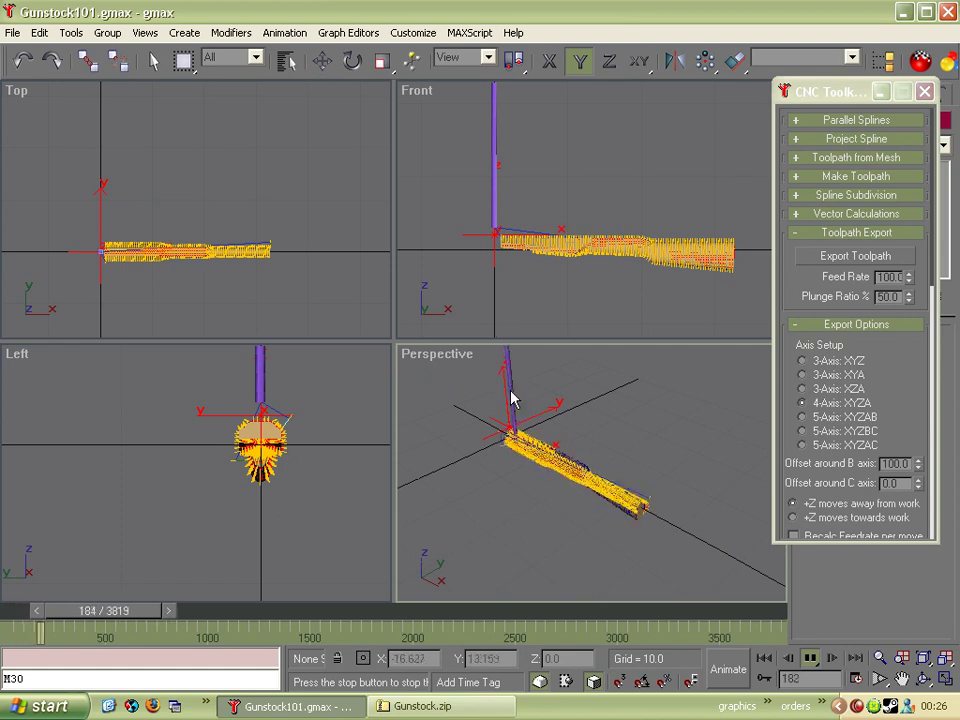
scroll(446, 399, up, 5)
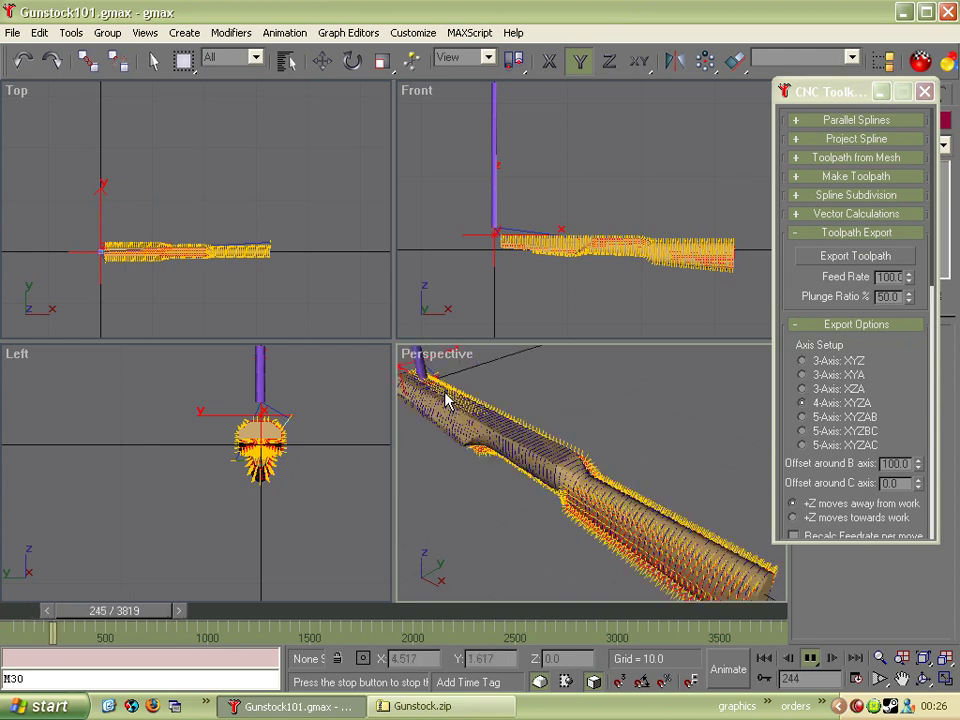
middle_drag(446, 399, 659, 512)
scroll(480, 432, up, 2)
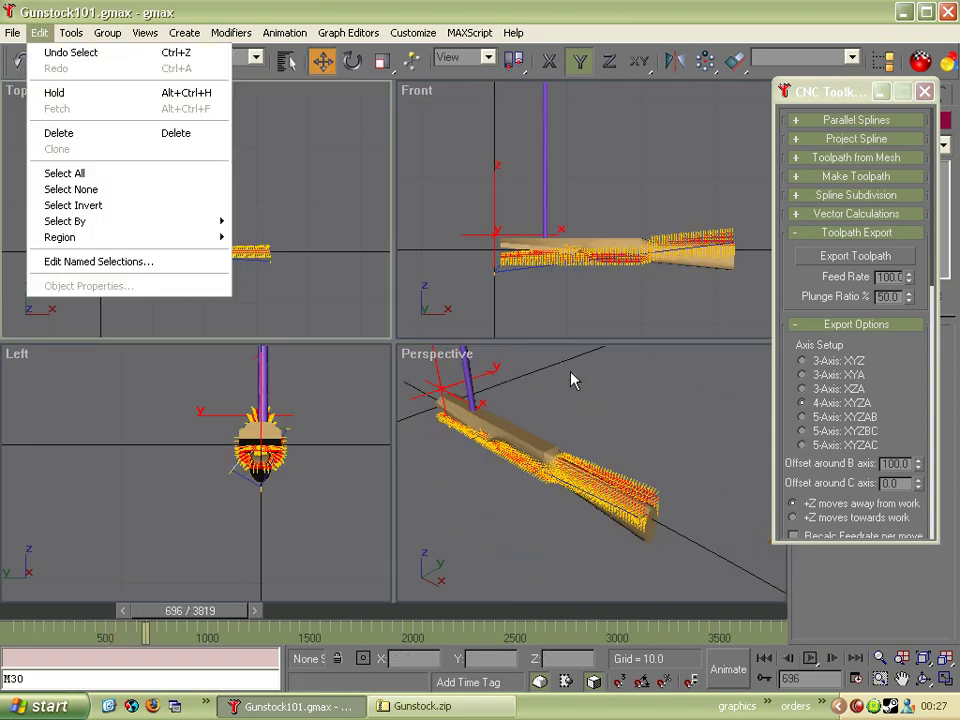
Delete the gunstock mesh, leaving only the toolpath and the tool in the scene
click(571, 380)
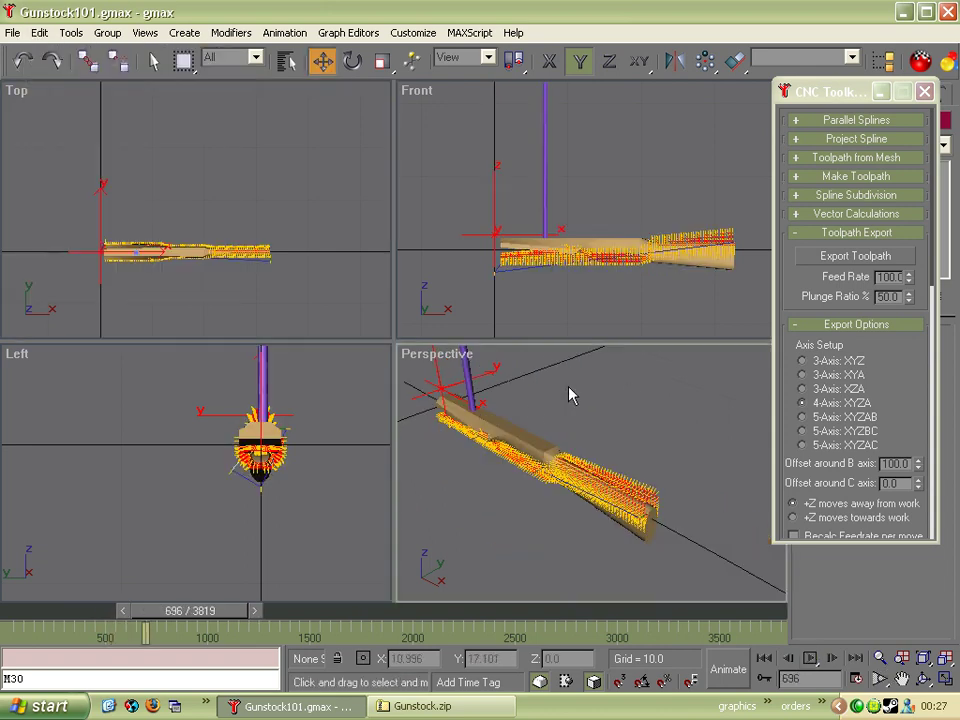
scroll(521, 434, up, 3)
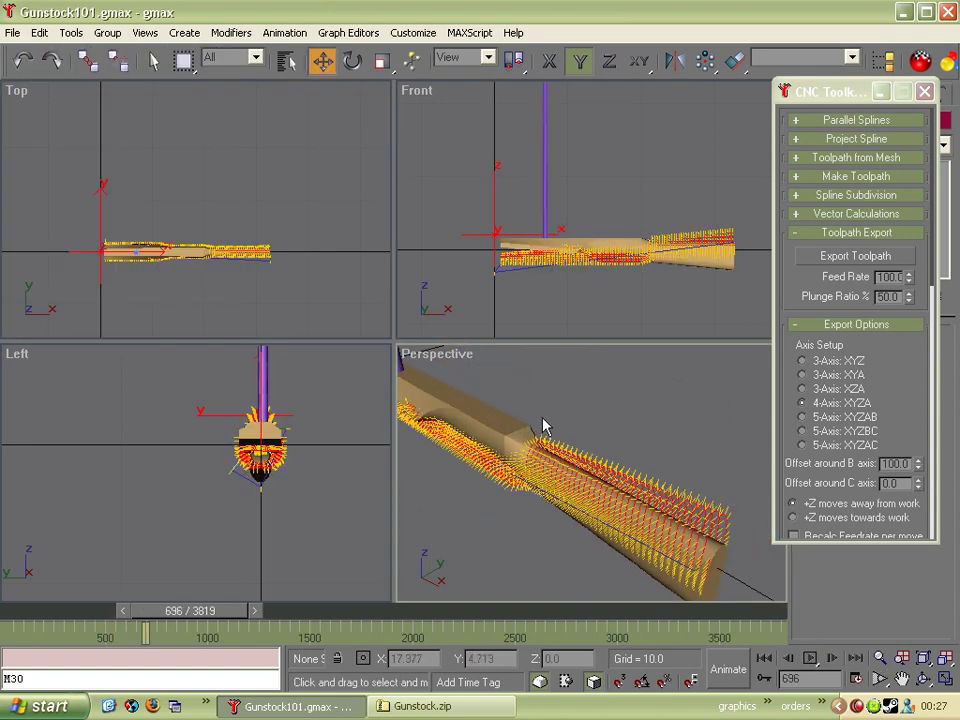
click(521, 424)
key(Delete)
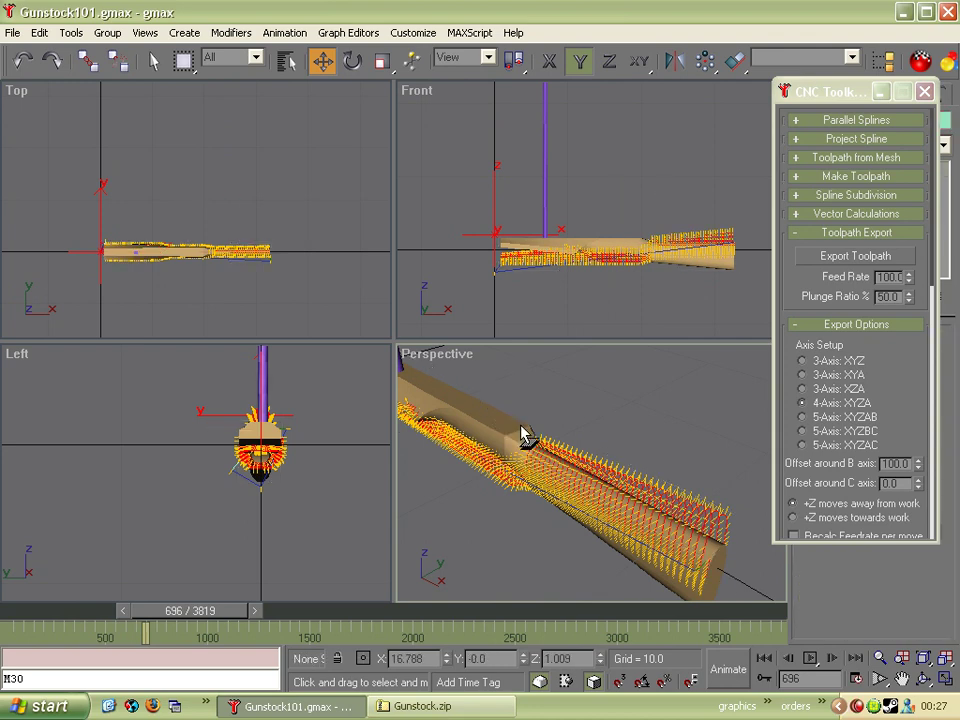
middle_drag(573, 414, 668, 432)
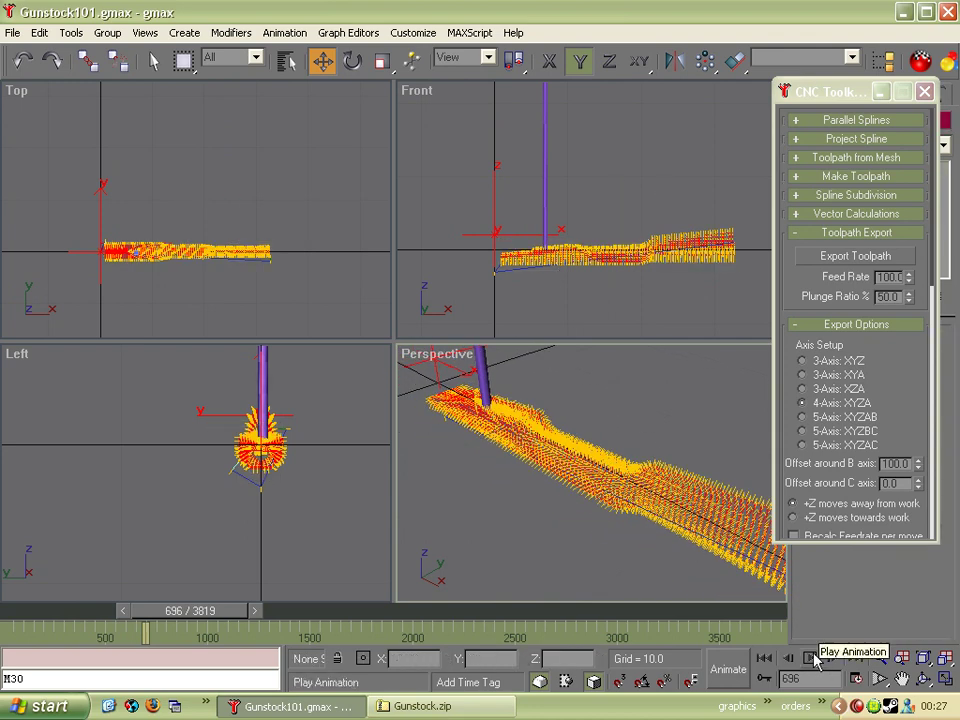
Replay the tool animation over the bare toolpath with the whole path in view and stop playback
click(811, 659)
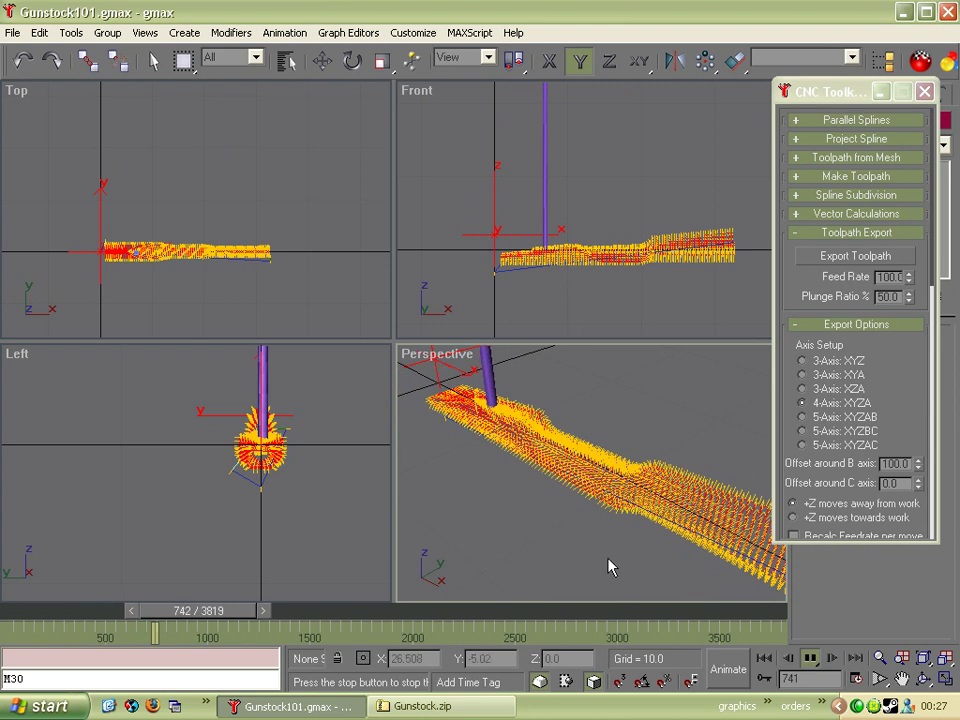
middle_drag(608, 567, 523, 515)
scroll(480, 492, down, 4)
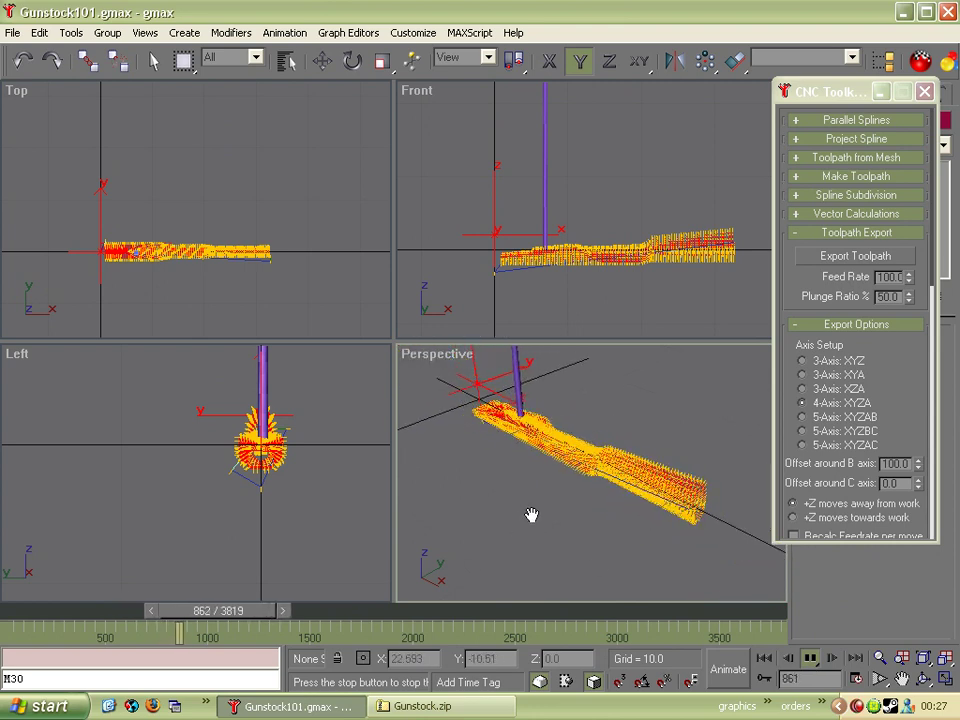
click(812, 665)
key(w)
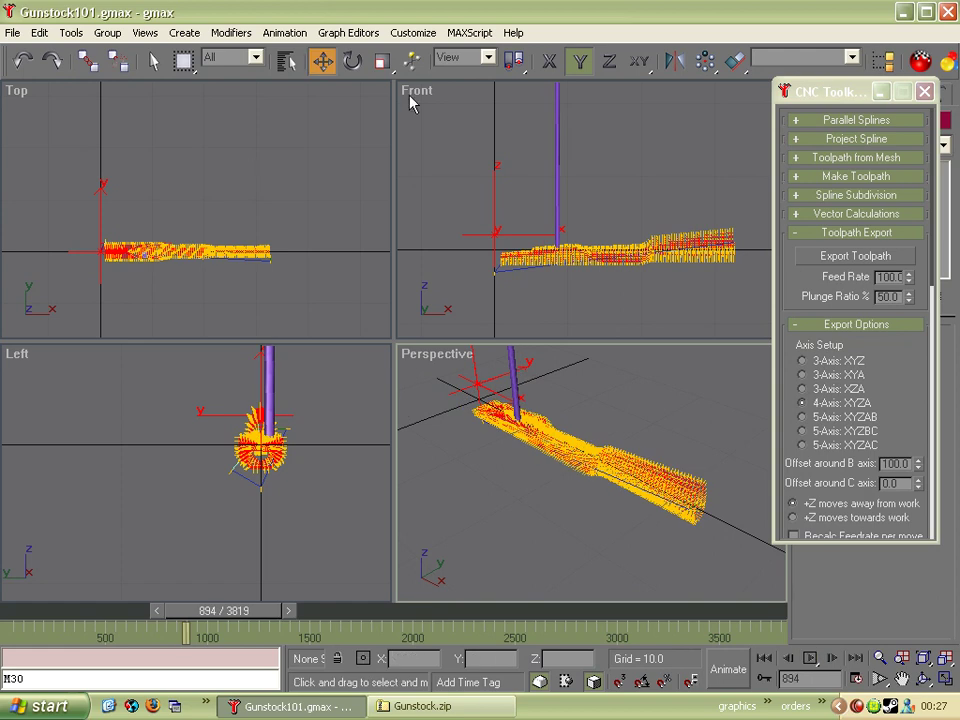
Review the exported G-code lines in the MAXScript Listener, then close the listener
click(479, 36)
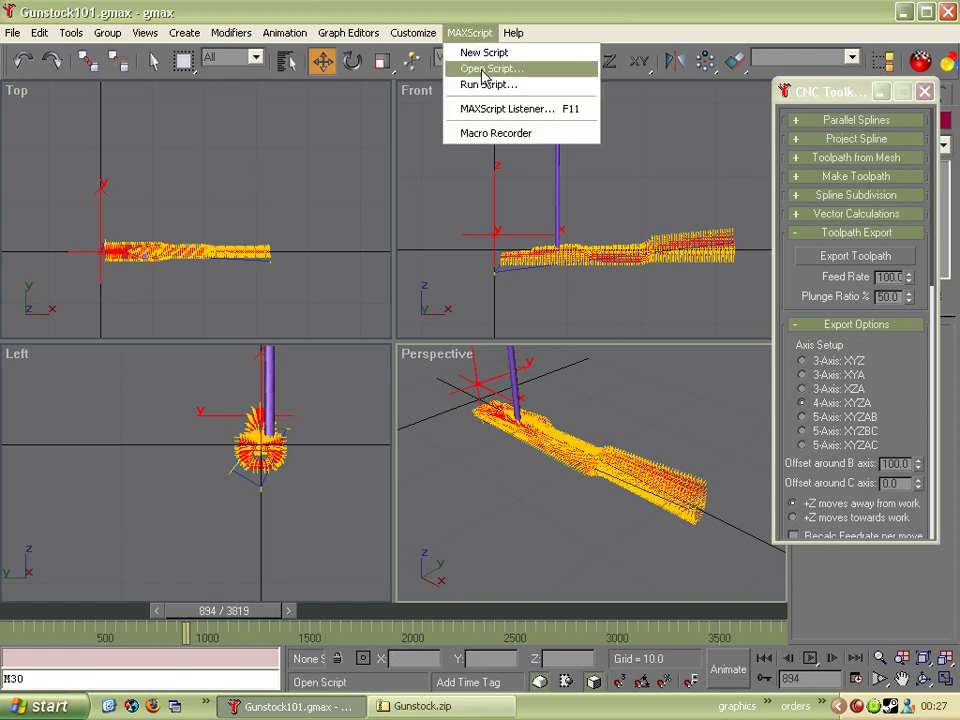
click(483, 108)
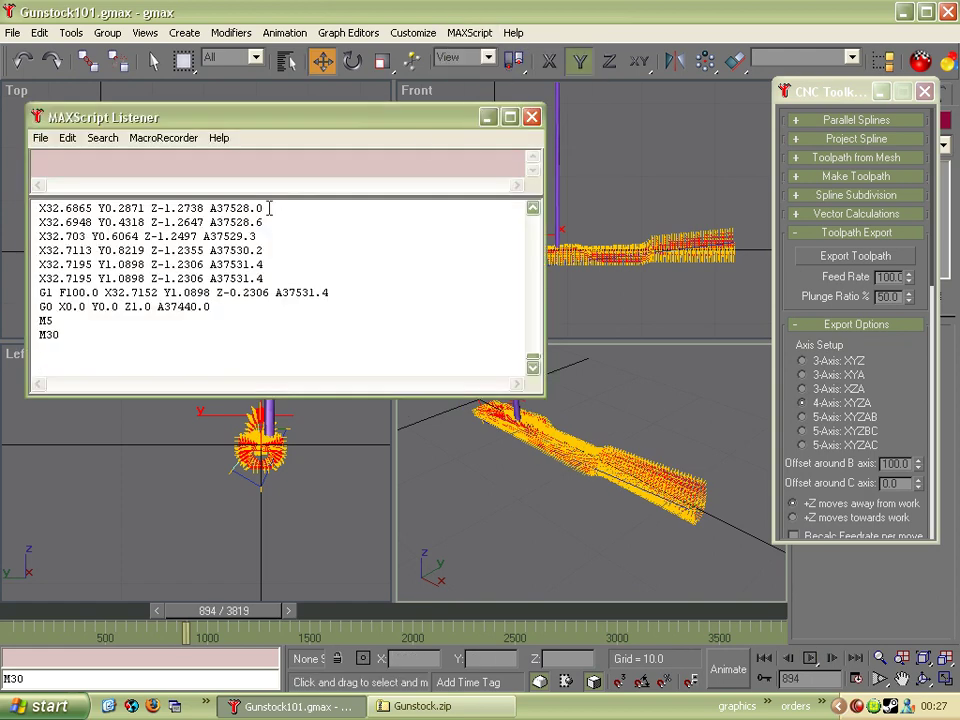
scroll(295, 275, up, 5)
scroll(287, 285, up, 2)
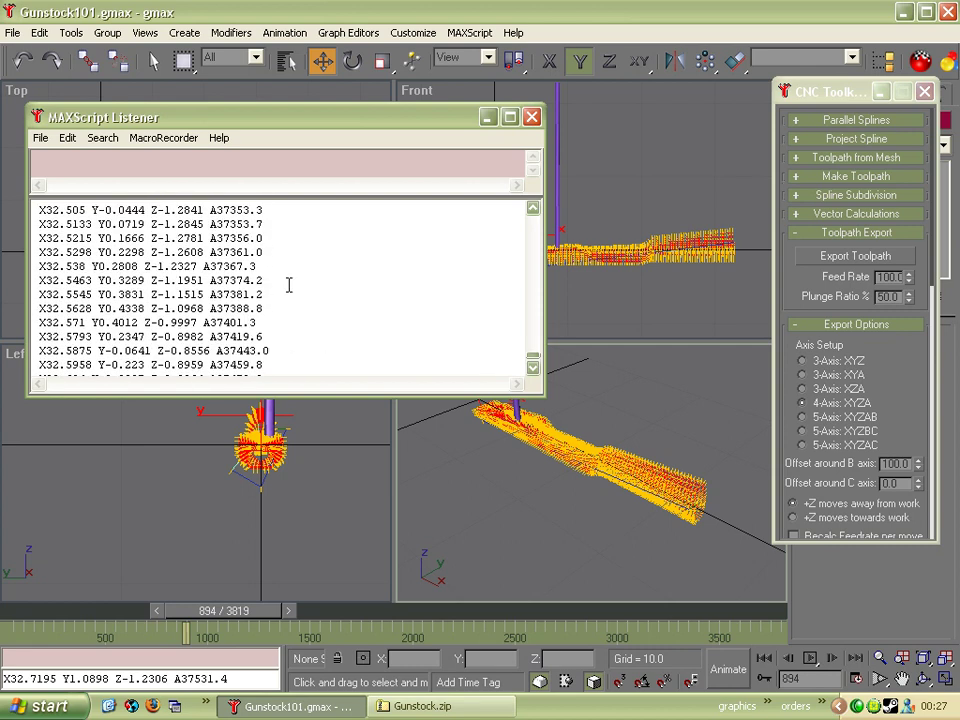
scroll(287, 285, down, 10)
click(531, 117)
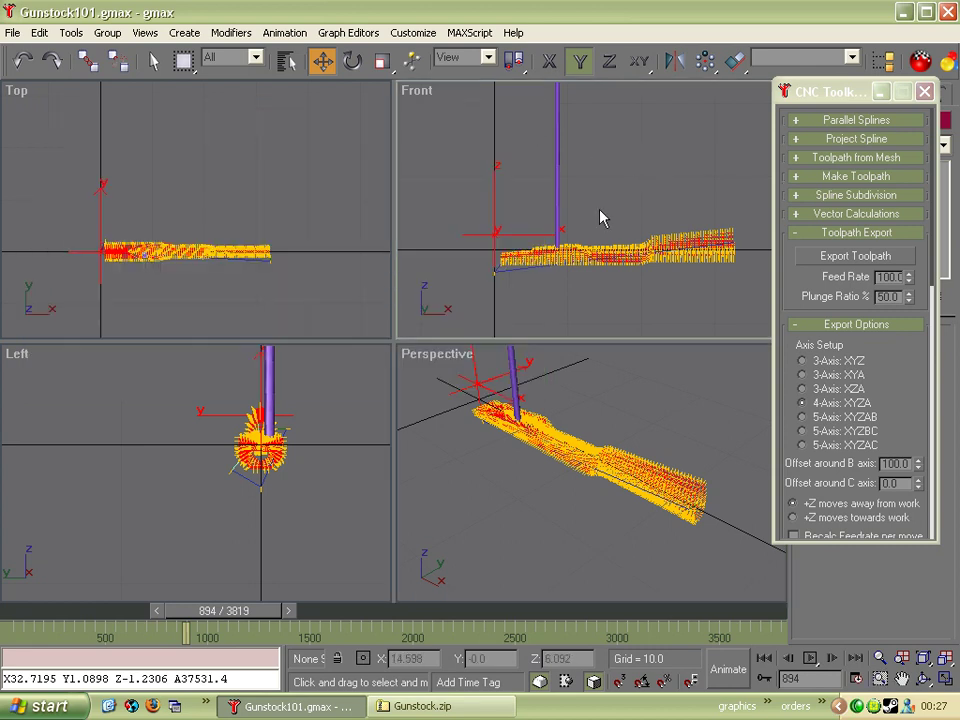